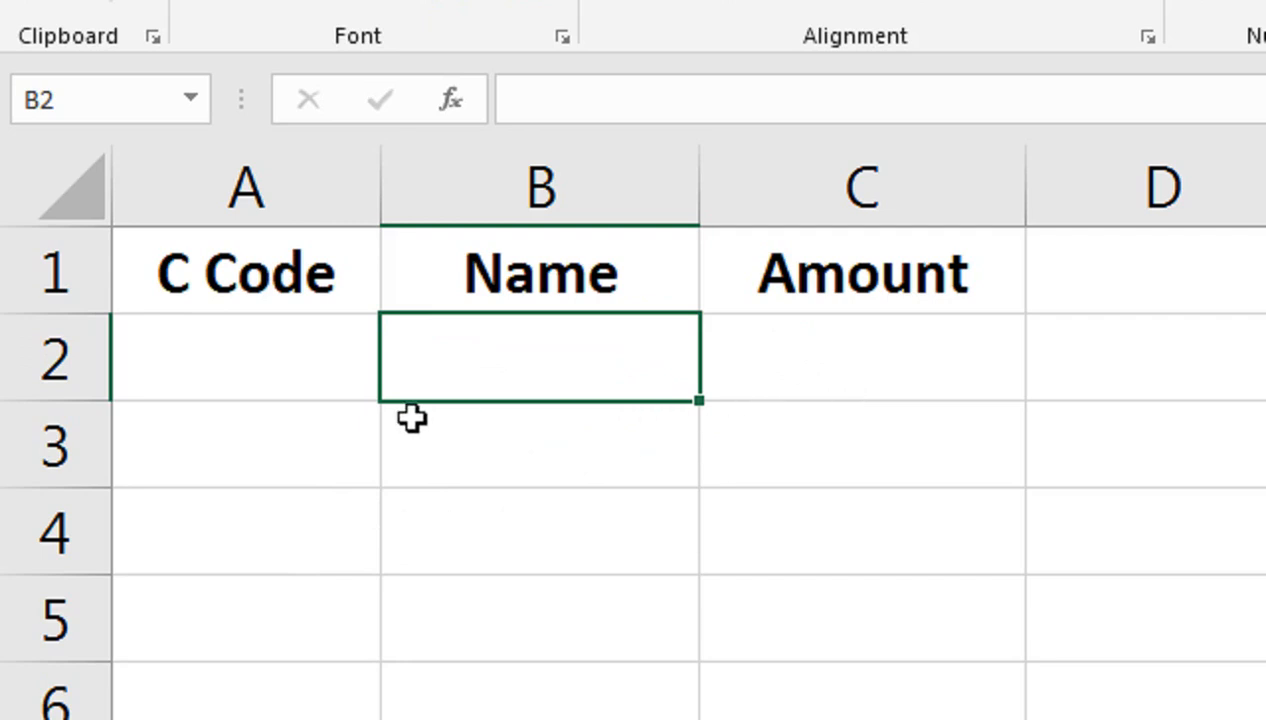
- Enter code 101, a name and amount 12500 in row 2
{"action": "left_click", "coordinate": [337, 372]}
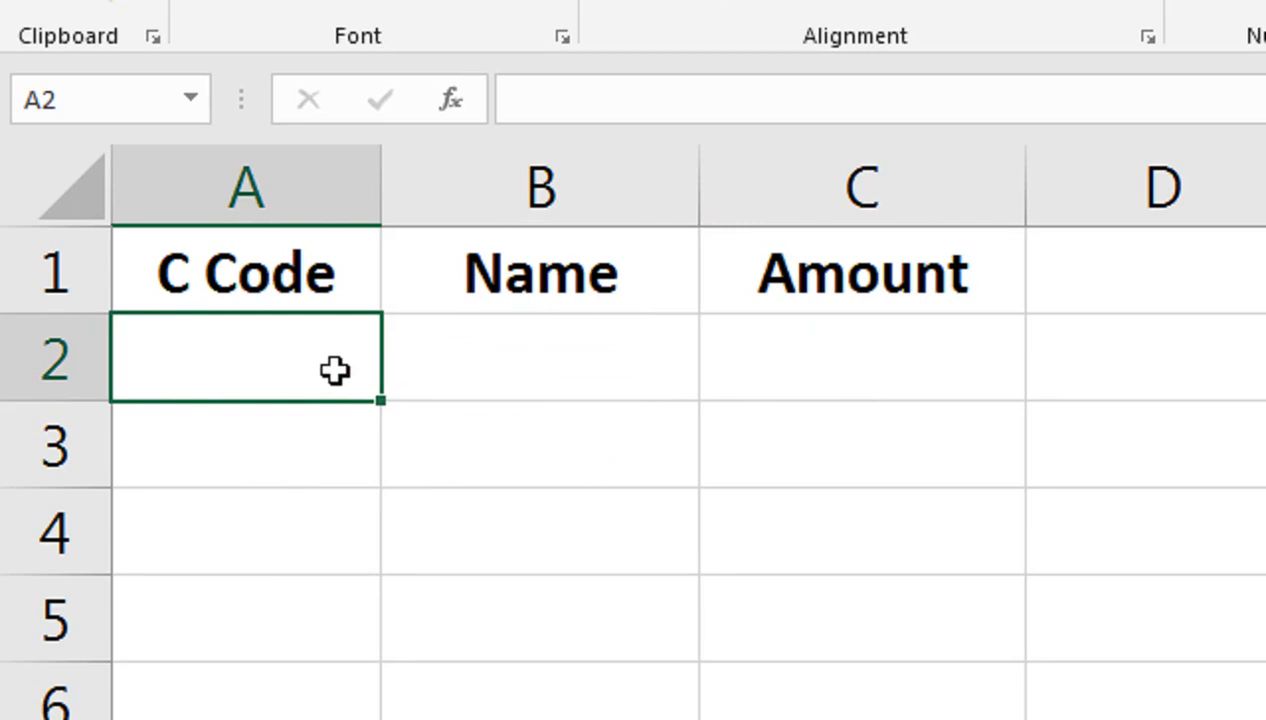
{"action": "type", "text": "10"}
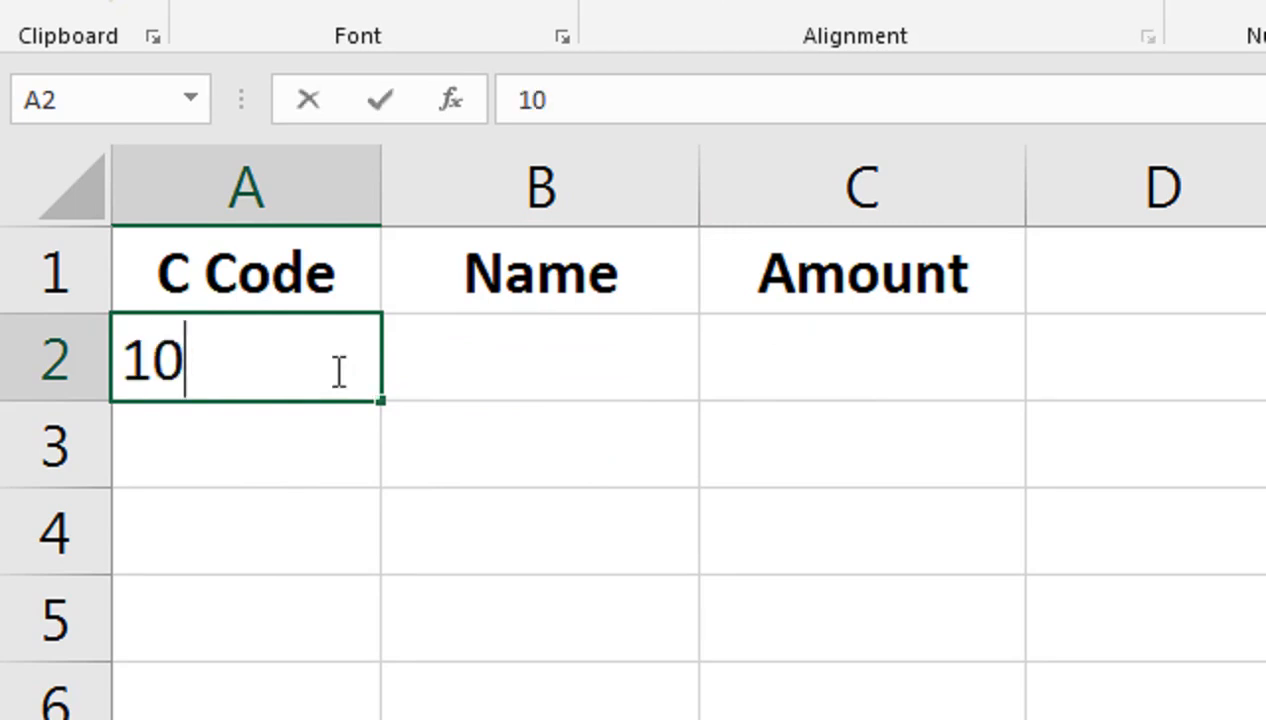
{"action": "type", "text": "1"}
{"action": "key", "text": "Return"}
{"action": "key", "text": "Up"}
{"action": "key", "text": "Right"}
{"action": "type", "text": "Rehan"}
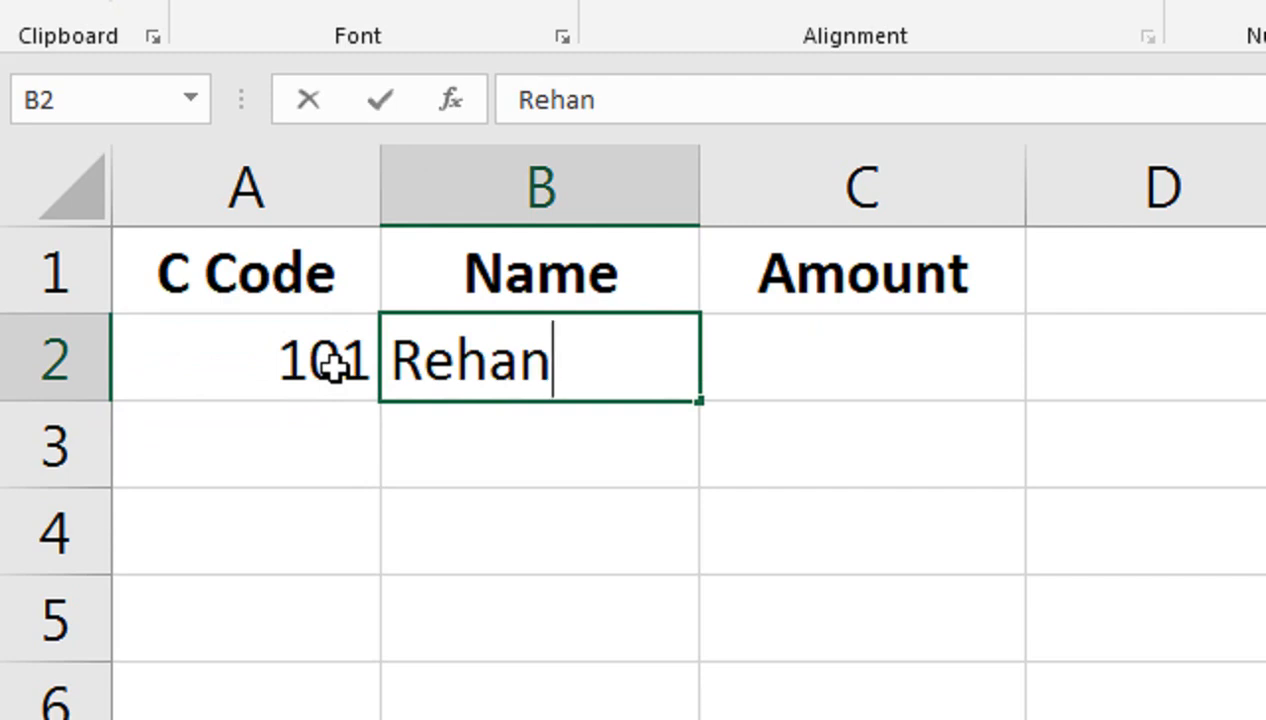
{"action": "key", "text": "Return"}
{"action": "key", "text": "Up"}
{"action": "key", "text": "Right"}
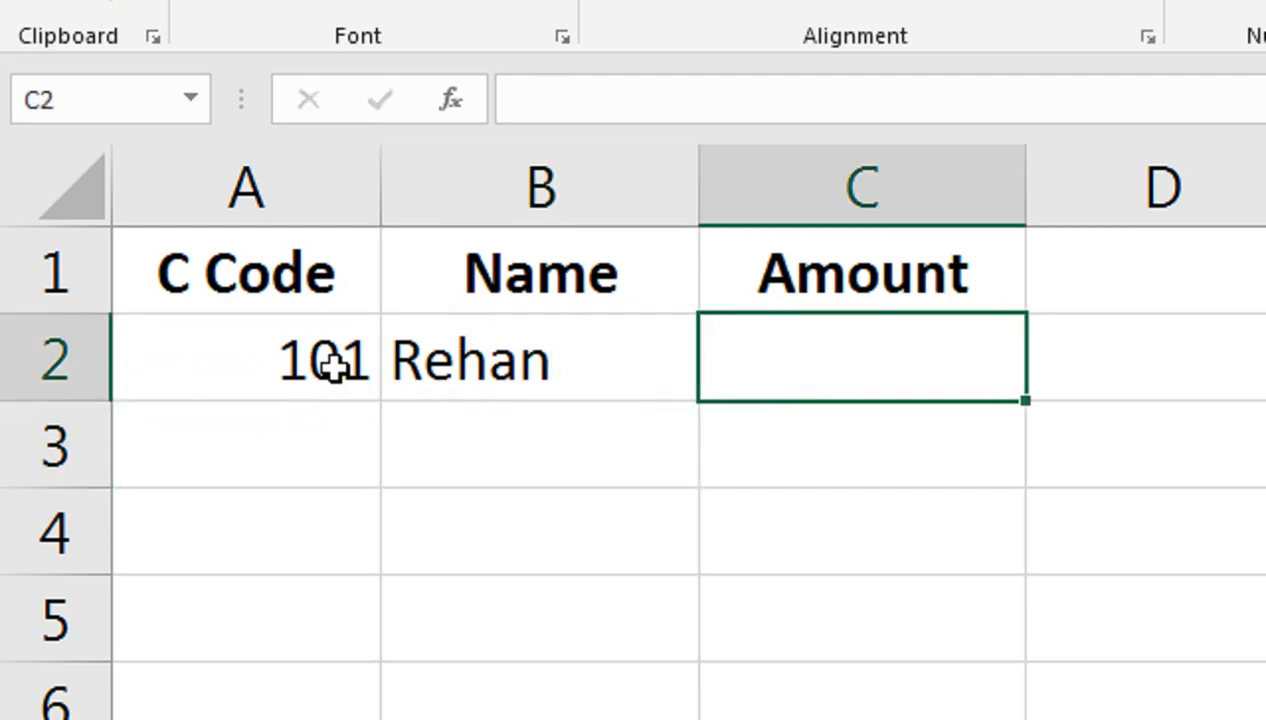
{"action": "type", "text": "12500"}
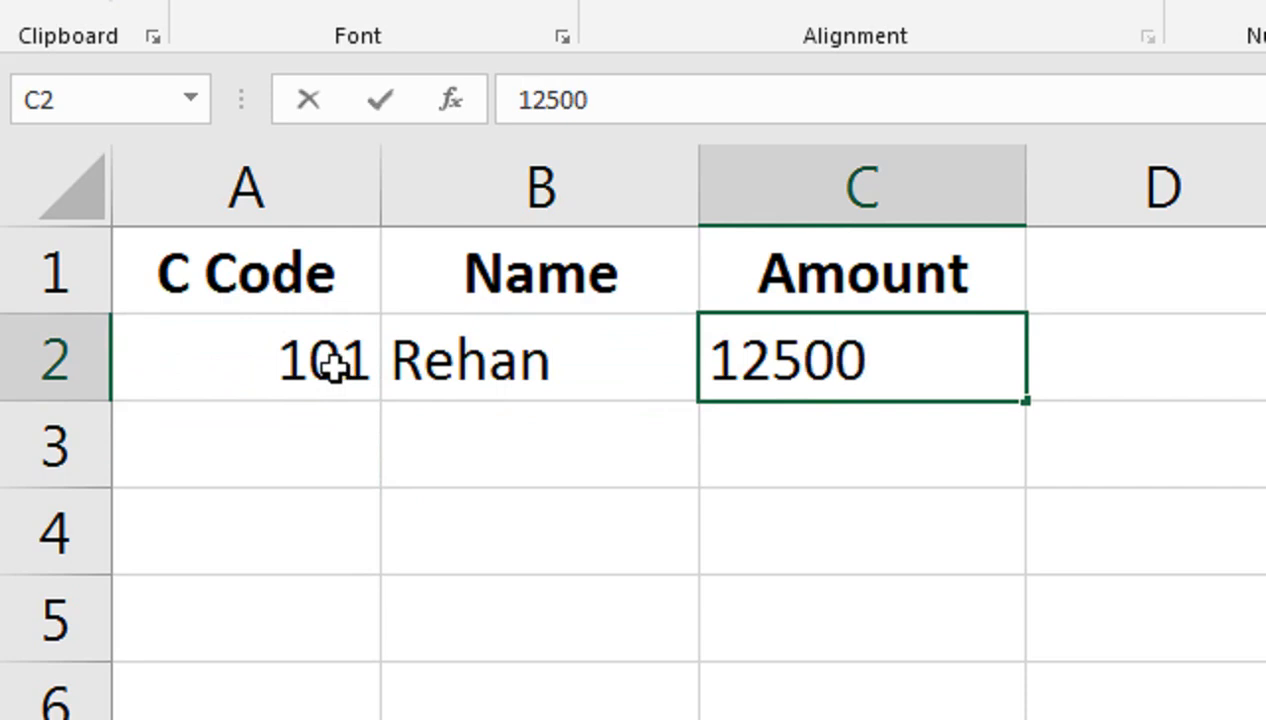
{"action": "key", "text": "Return"}
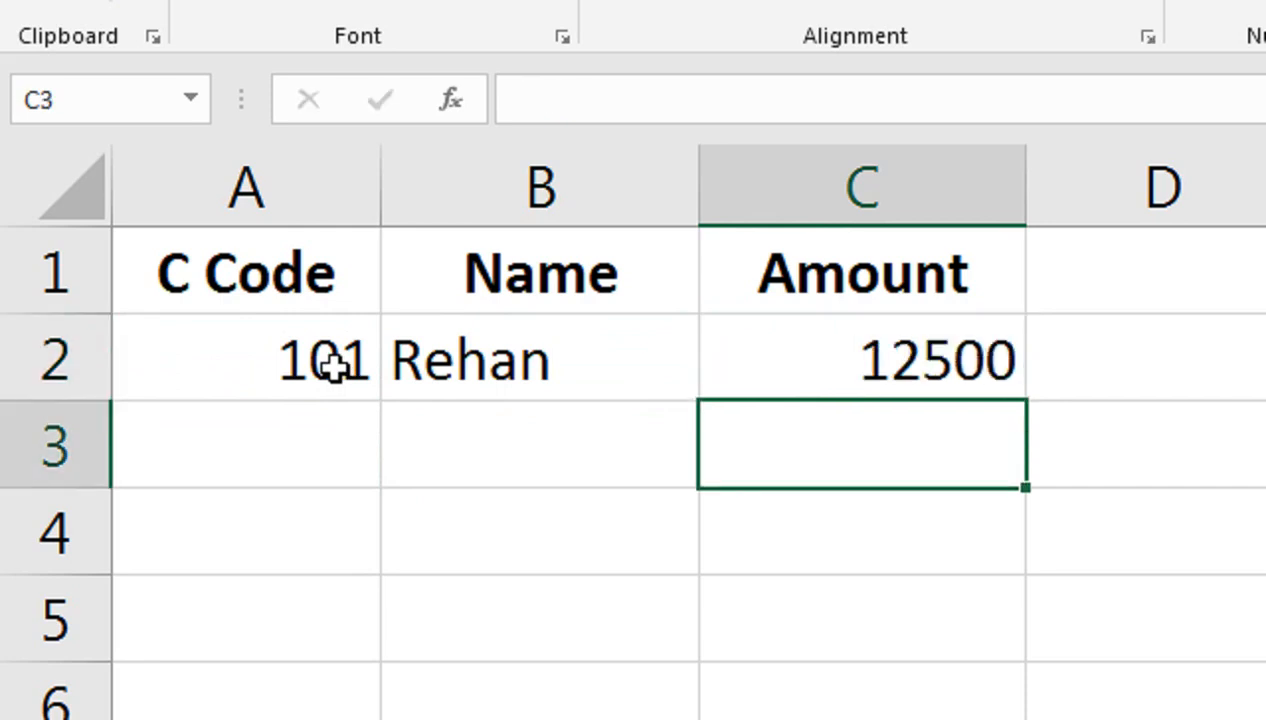
- Fill row 3 with code 105, a name and amount 3000
{"action": "key", "text": "Left"}
{"action": "key", "text": "Left"}
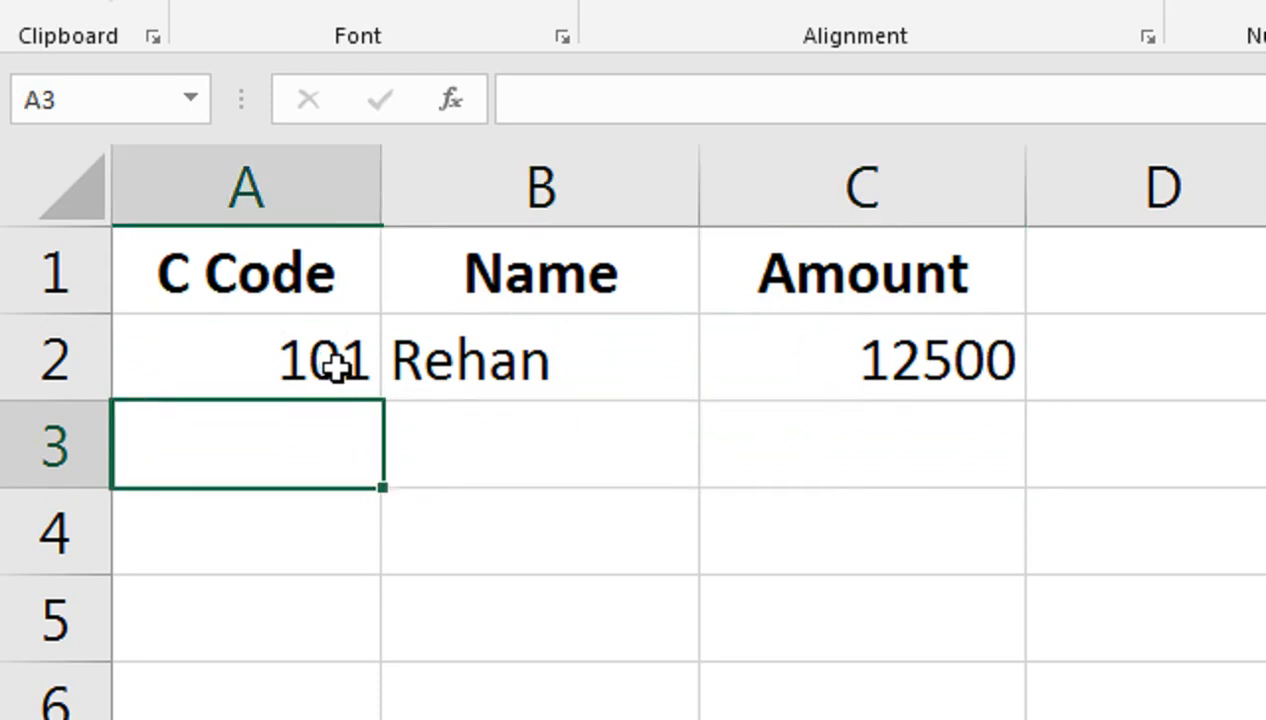
{"action": "type", "text": "10"}
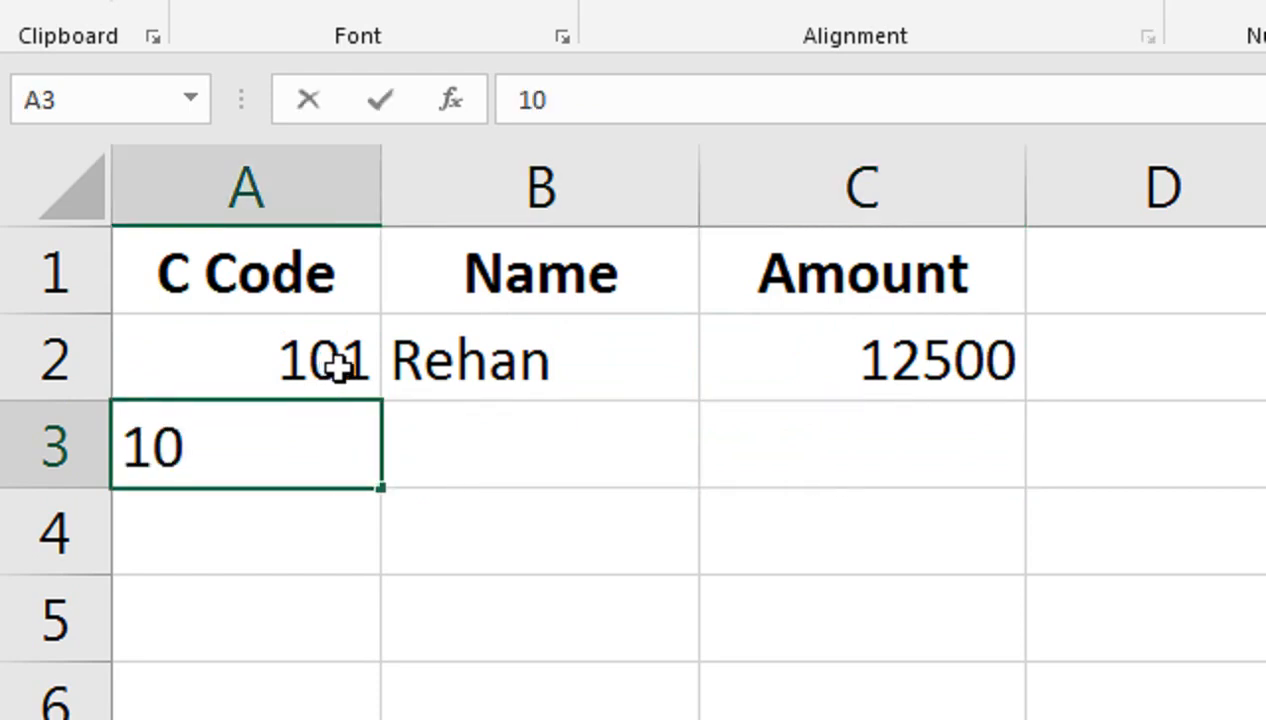
{"action": "type", "text": "5"}
{"action": "key", "text": "Tab"}
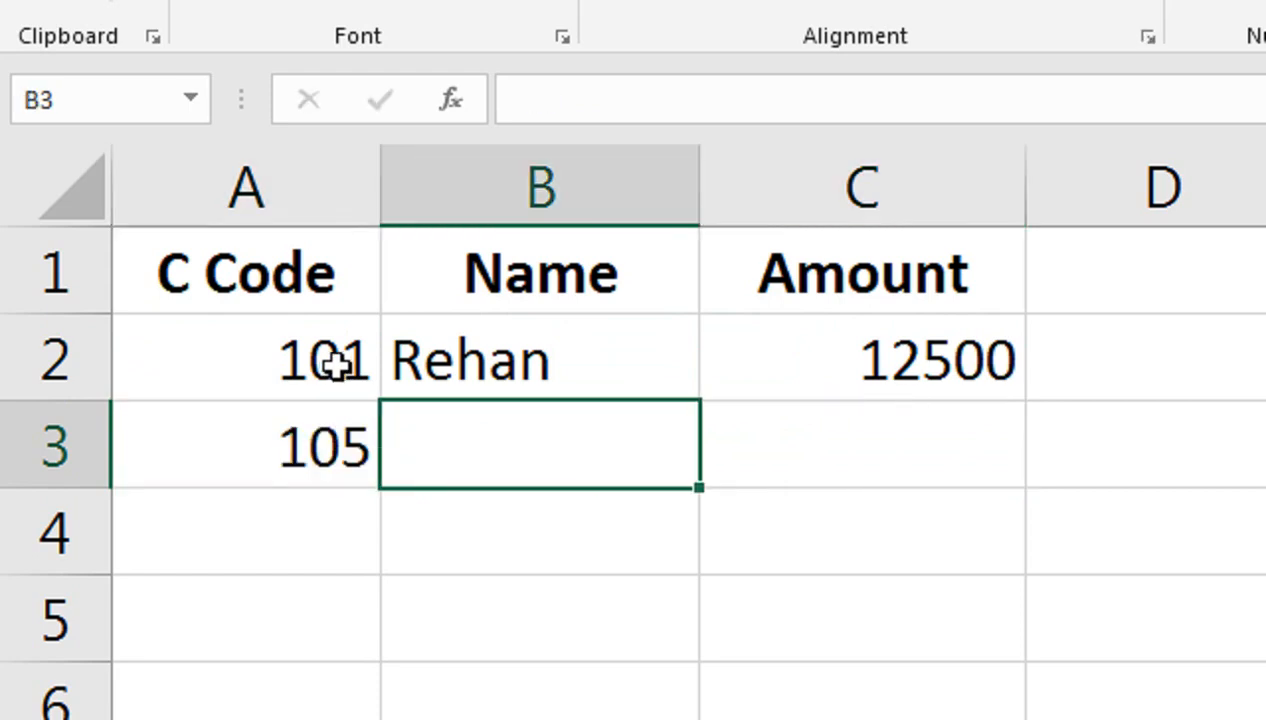
{"action": "type", "text": "Imran"}
{"action": "key", "text": "Tab"}
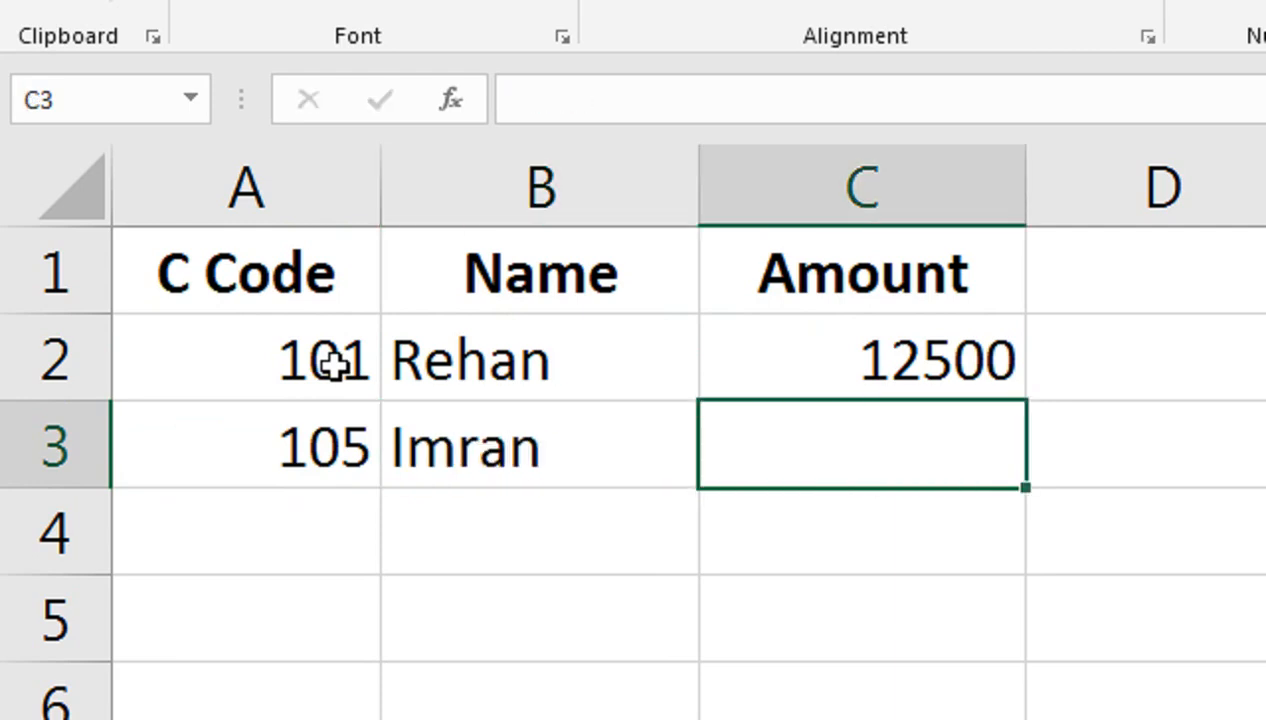
{"action": "type", "text": "3000"}
{"action": "key", "text": "Return"}
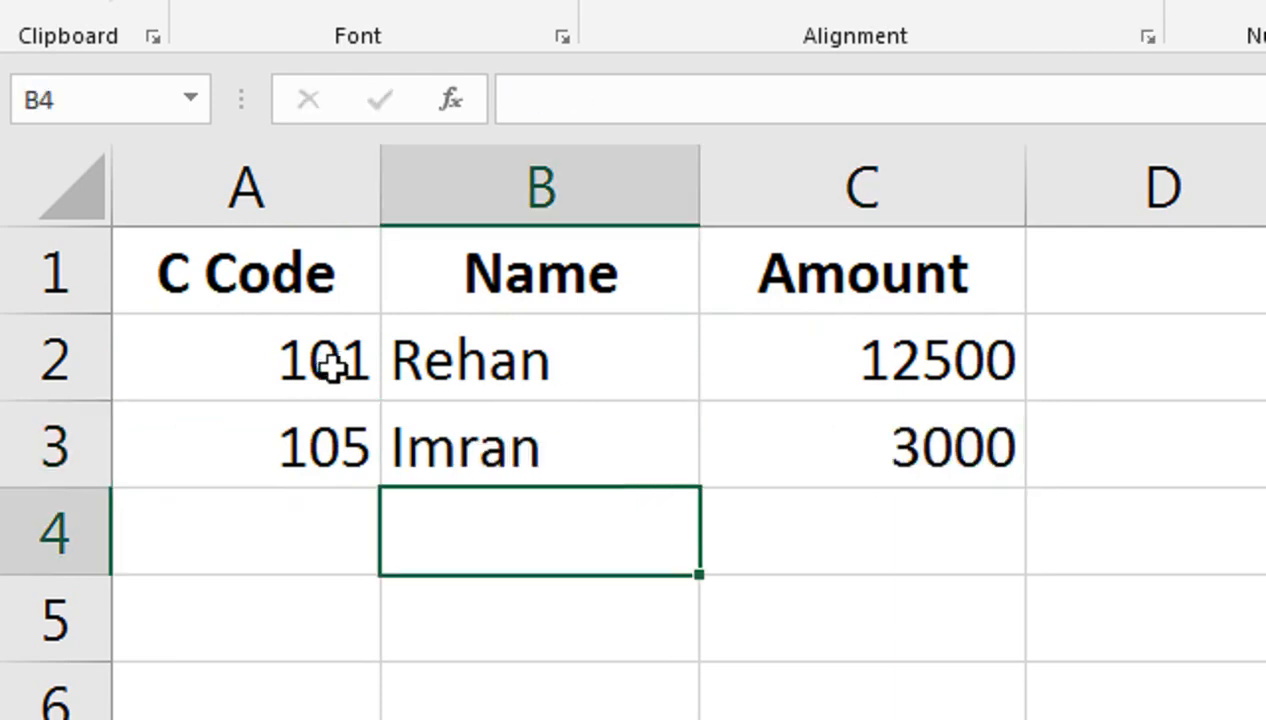
- Fill row 4 with code 104, a name and amount 5000
{"action": "key", "text": "Left"}
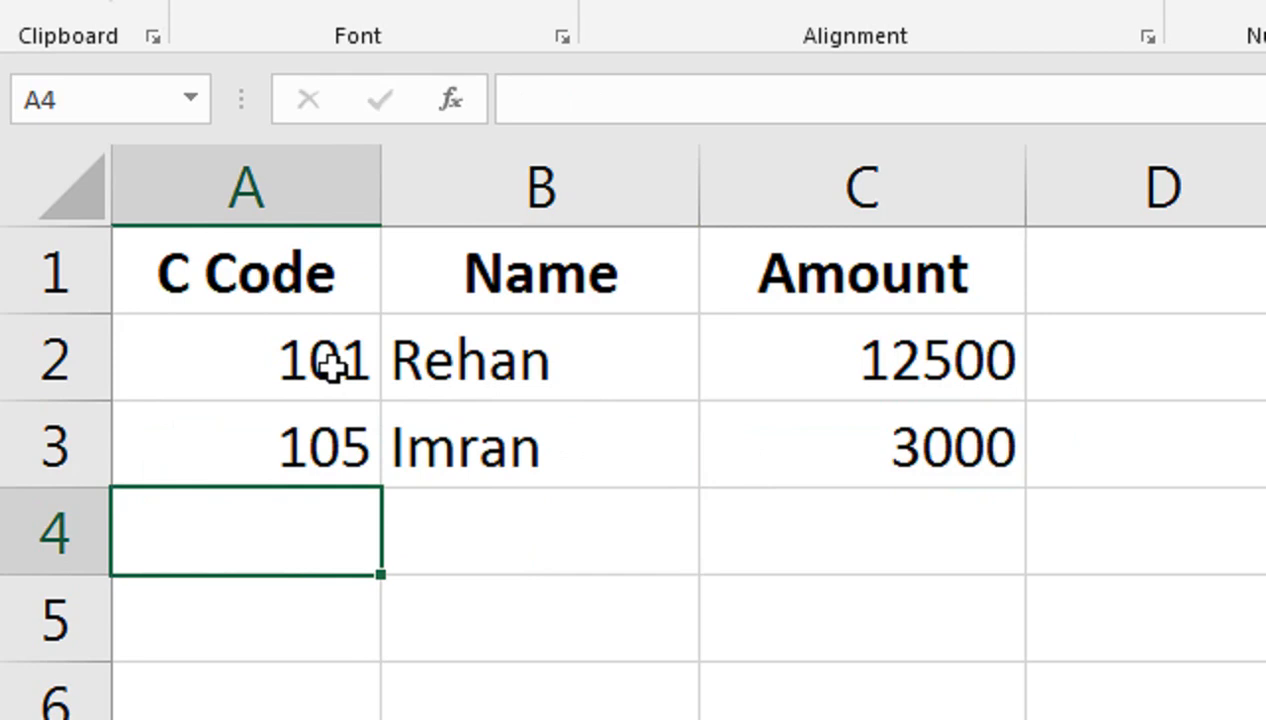
{"action": "type", "text": "104"}
{"action": "key", "text": "Tab"}
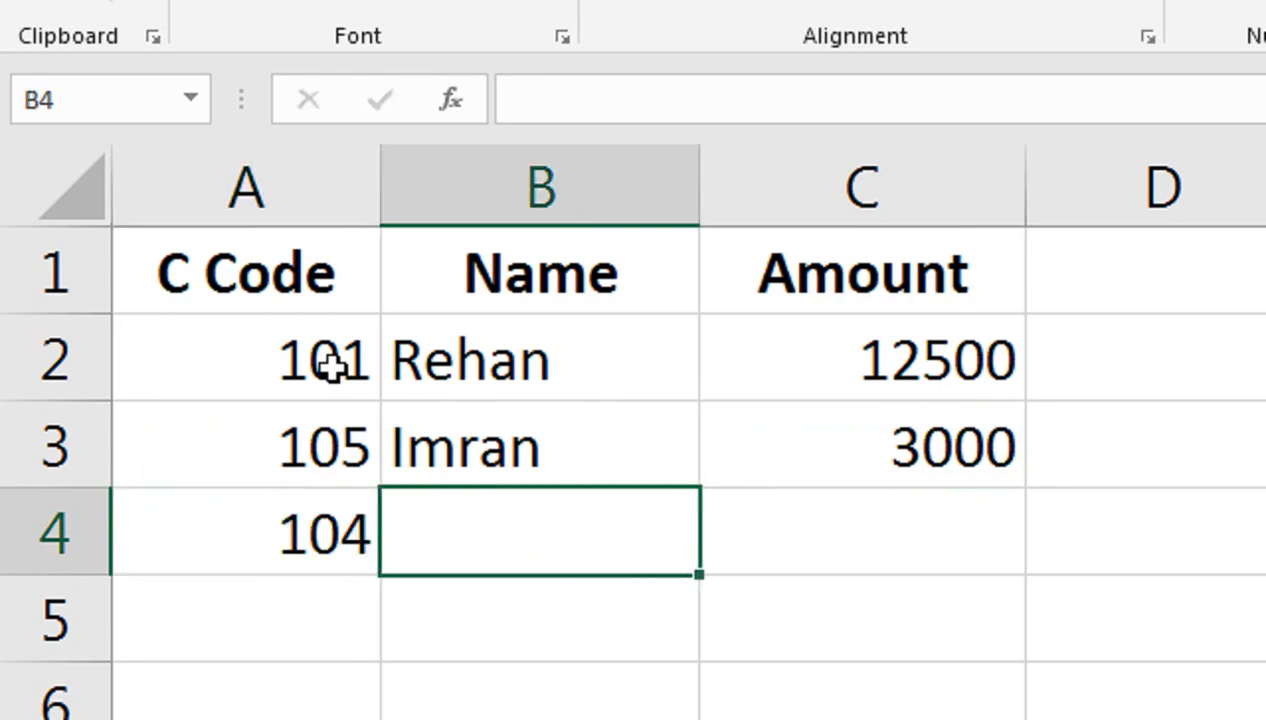
{"action": "type", "text": "Imt"}
{"action": "type", "text": "ran"}
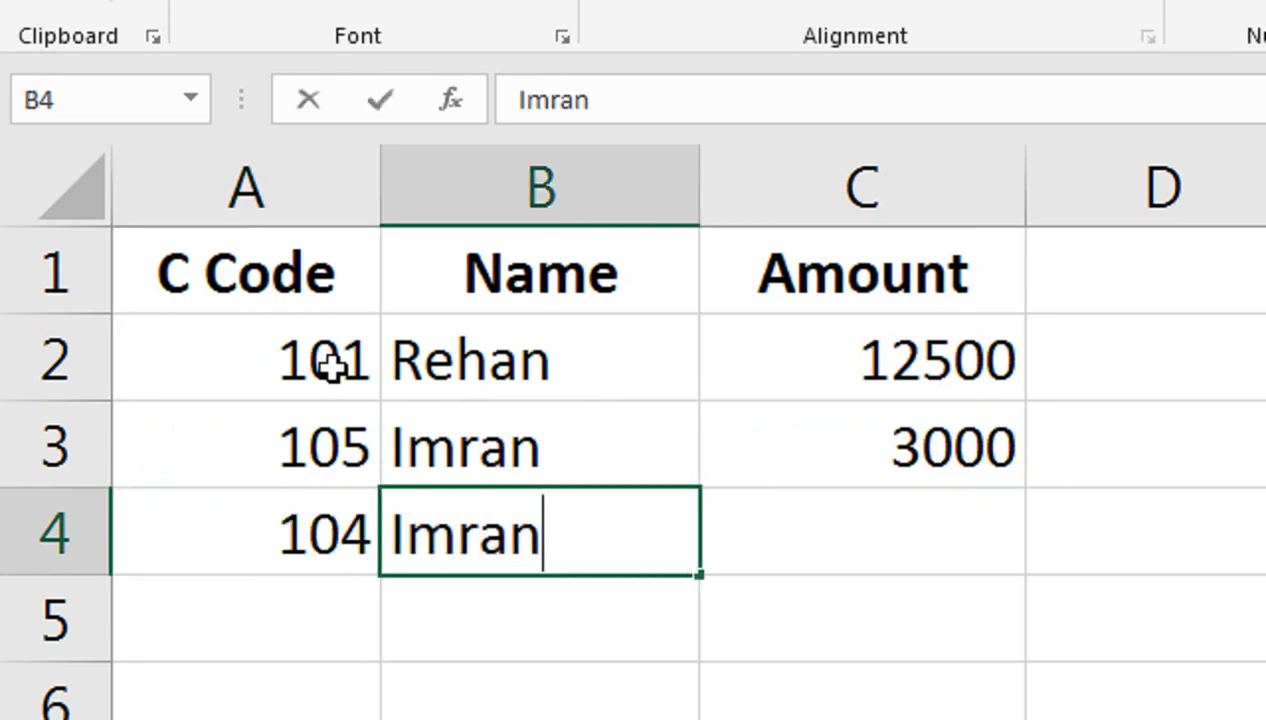
{"action": "key", "text": "Tab"}
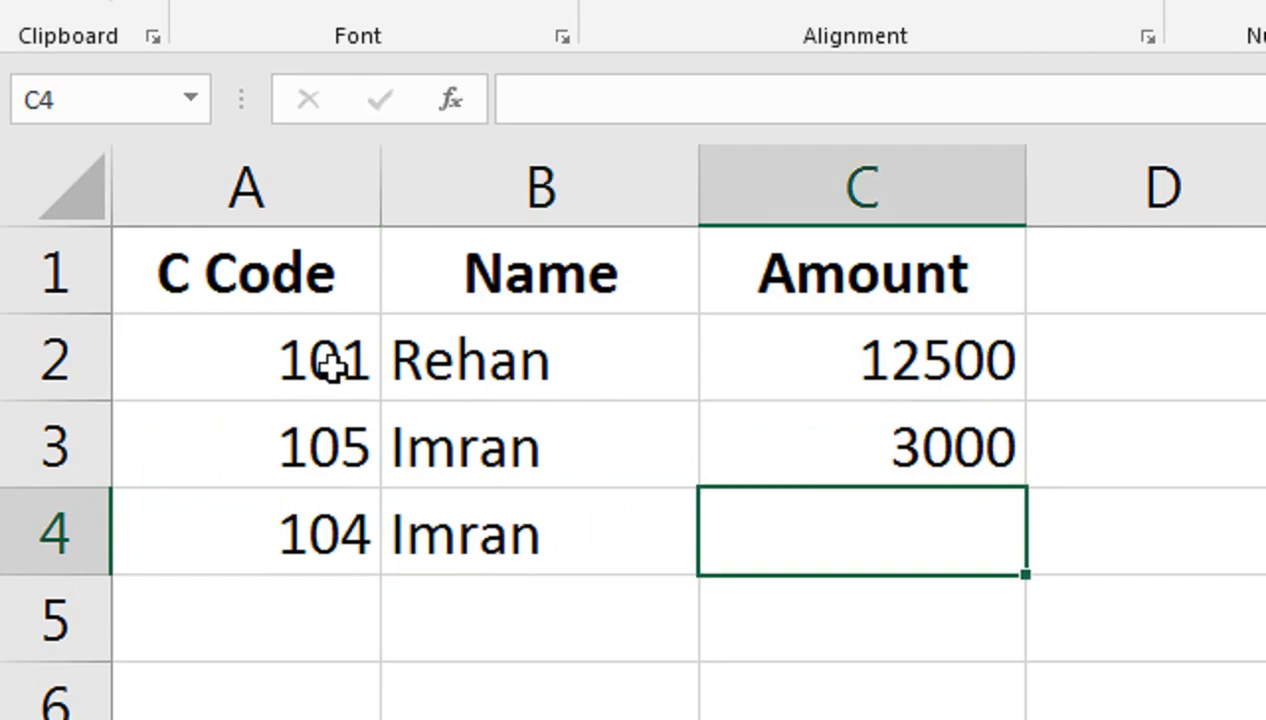
{"action": "type", "text": "5000"}
{"action": "key", "text": "Return"}
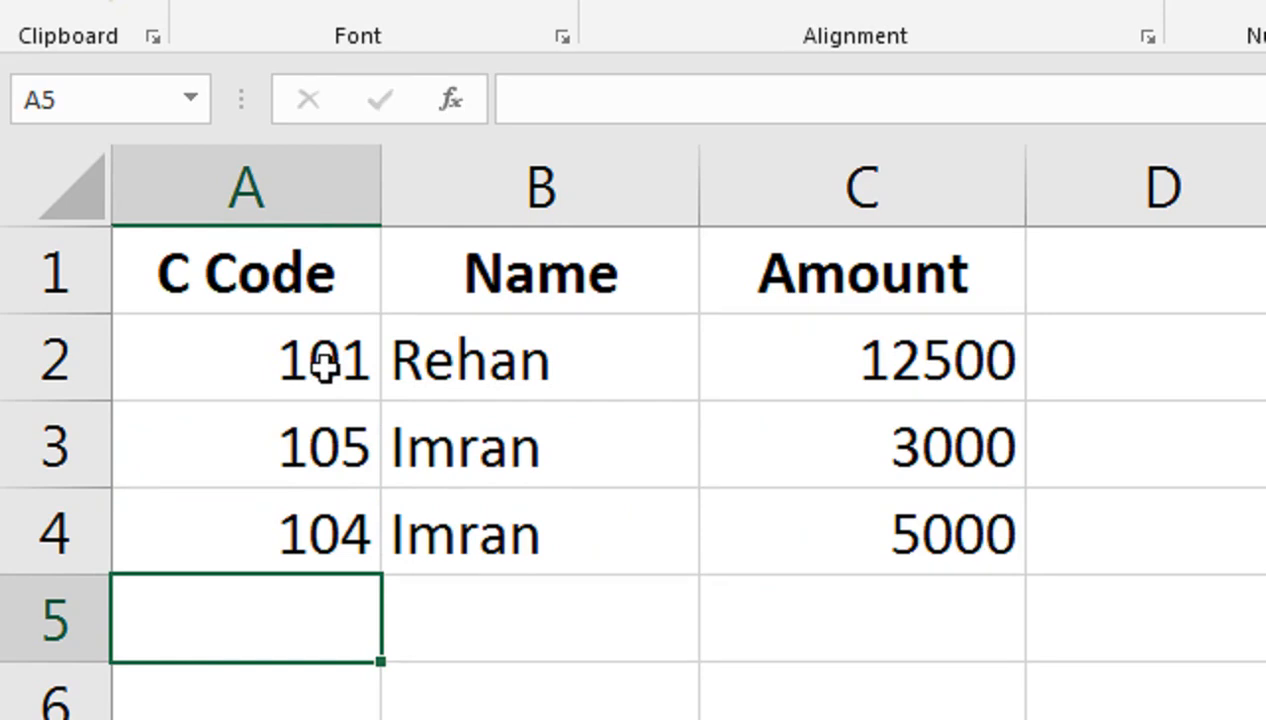
- Fill row 5 with the duplicate code 101, a name and amount 25000
{"action": "type", "text": "101"}
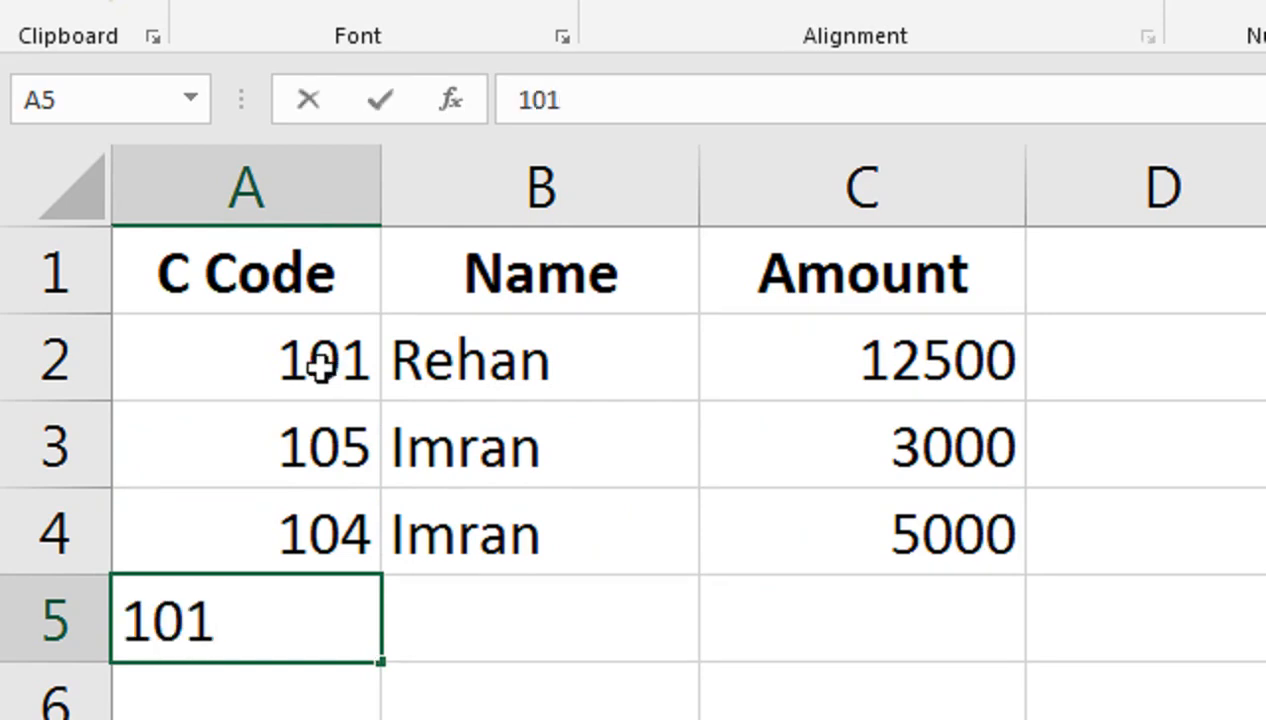
{"action": "key", "text": "Tab"}
{"action": "type", "text": "waqas"}
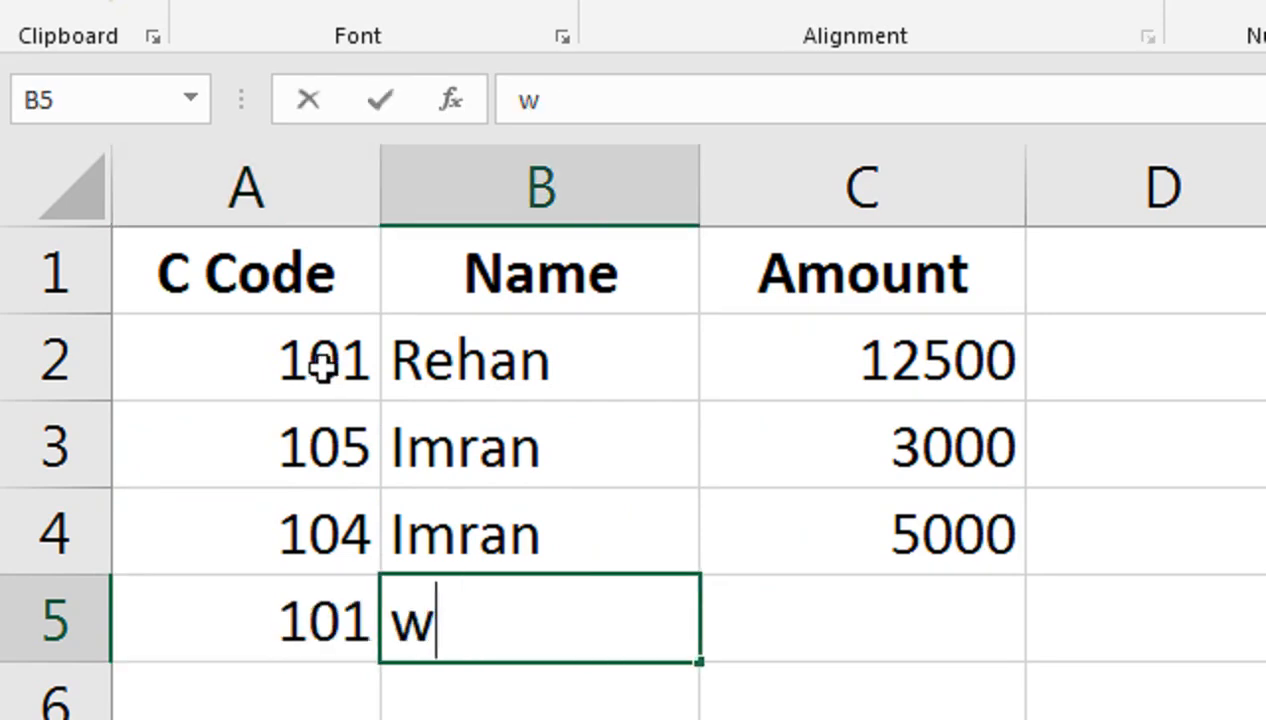
{"action": "key", "text": "Tab"}
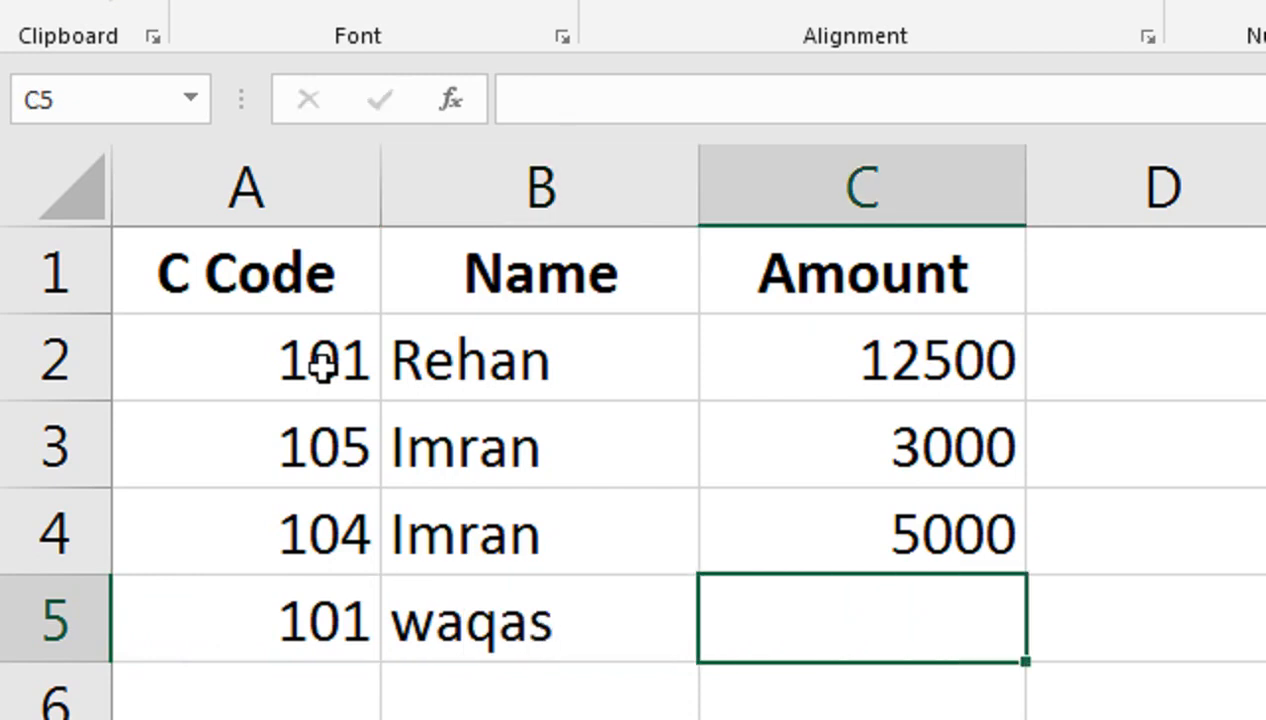
{"action": "type", "text": "25000"}
{"action": "key", "text": "Return"}
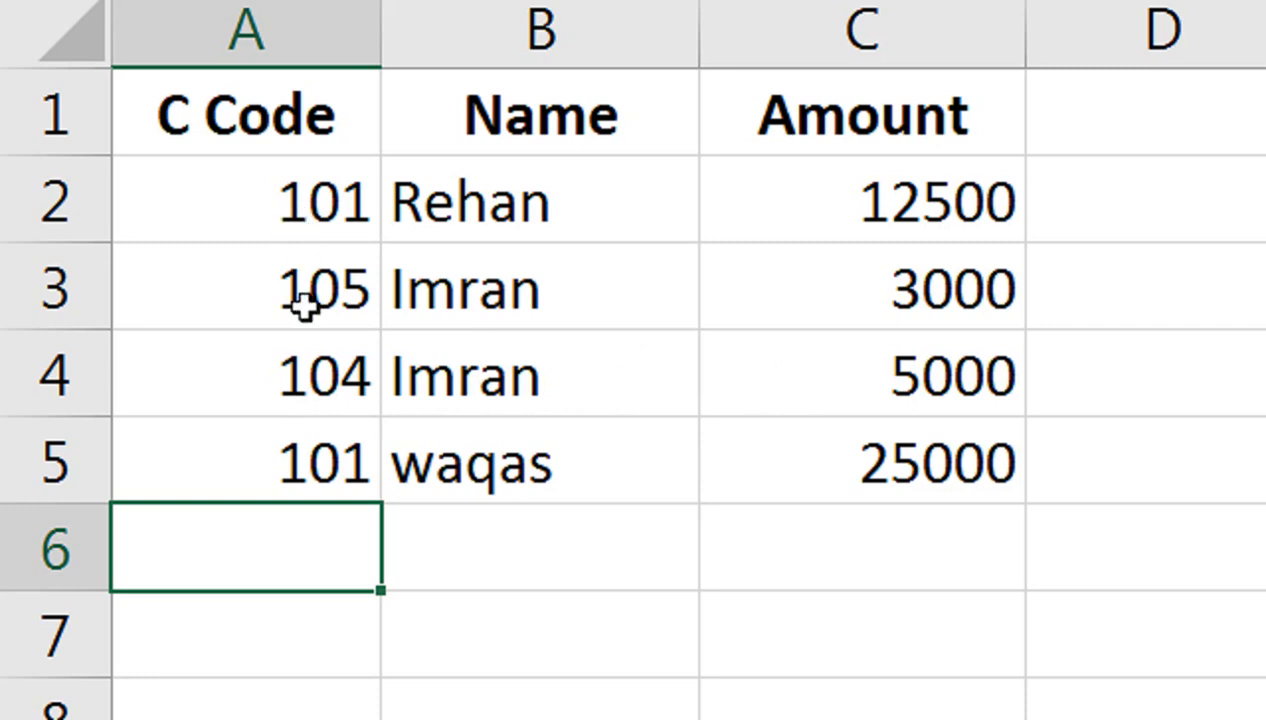
{"action": "type", "text": "101"}
{"action": "key", "text": "Tab"}
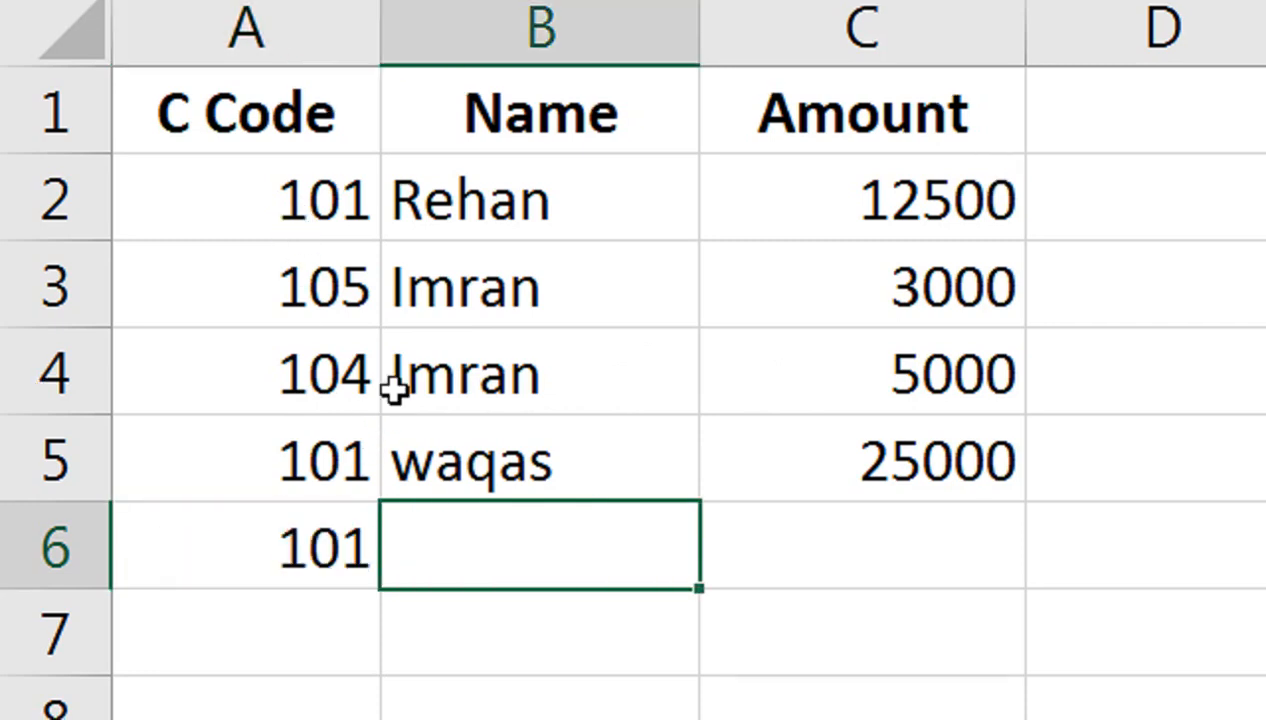
{"action": "type", "text": "rehan"}
{"action": "key", "text": "Tab"}
{"action": "type", "text": "1"}
{"action": "key", "text": "BackSpace"}
{"action": "type", "text": "25600"}
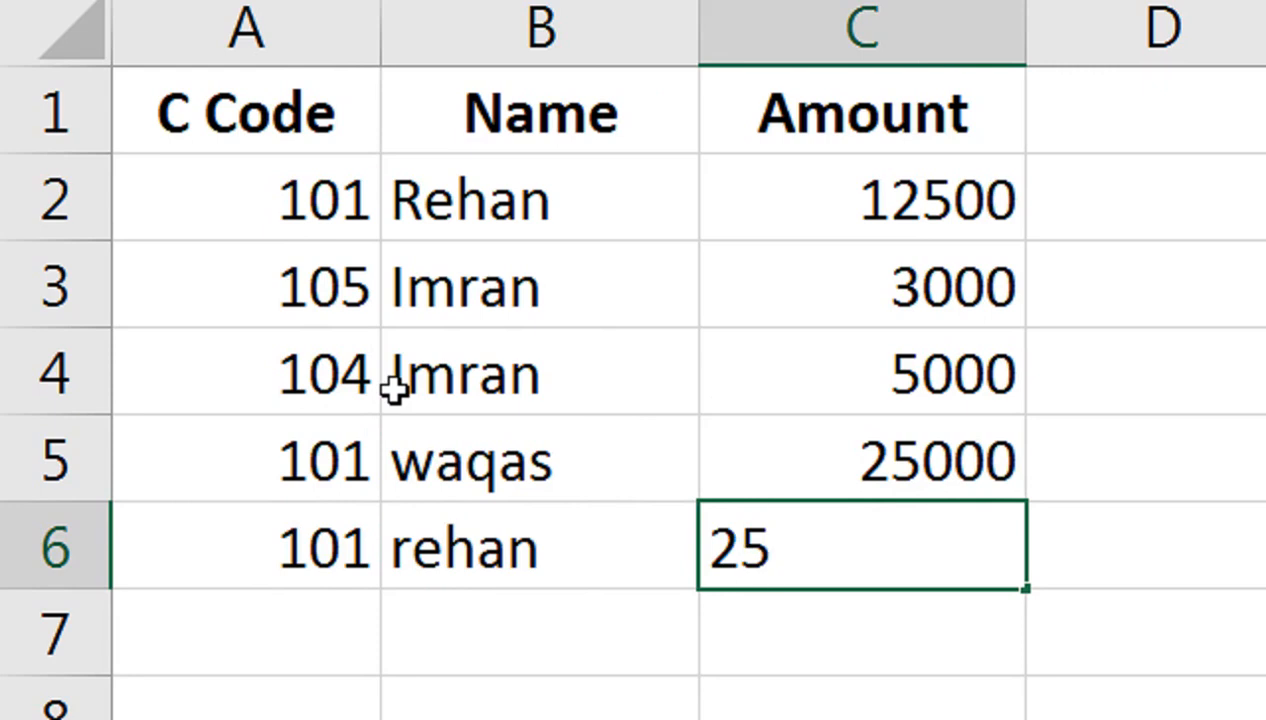
{"action": "key", "text": "Return"}
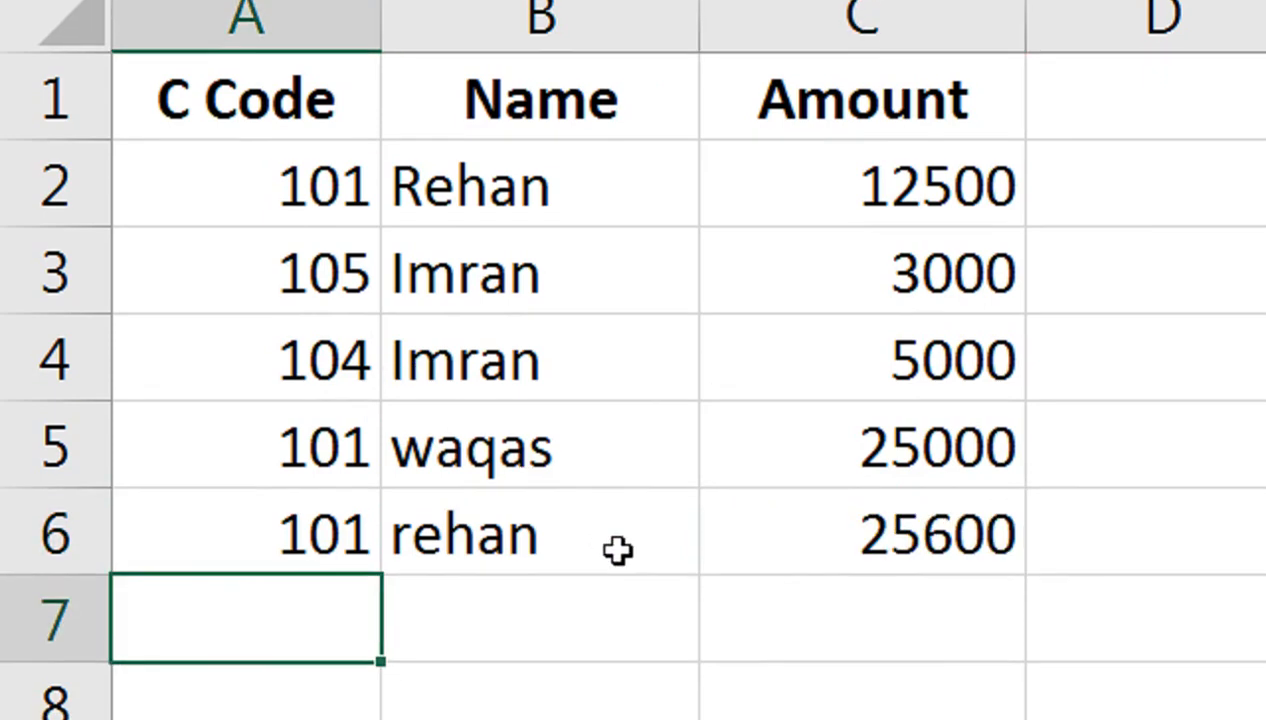
{"action": "left_click_drag", "start_coordinate": [775, 522], "coordinate": [224, 540]}
{"action": "key", "text": "Delete"}
{"action": "key", "text": "Right"}
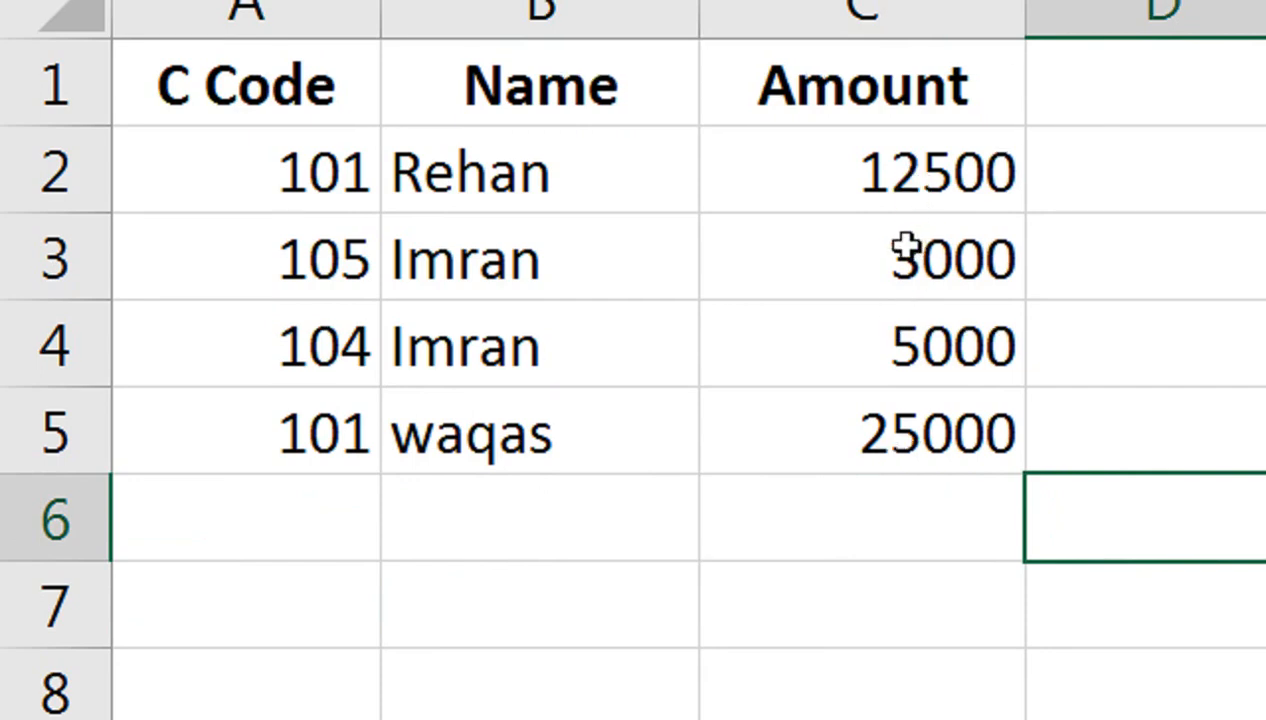
- Open Data Validation for cell C2 with Allow set to Custom, ready for a formula
{"action": "left_click", "coordinate": [899, 175]}
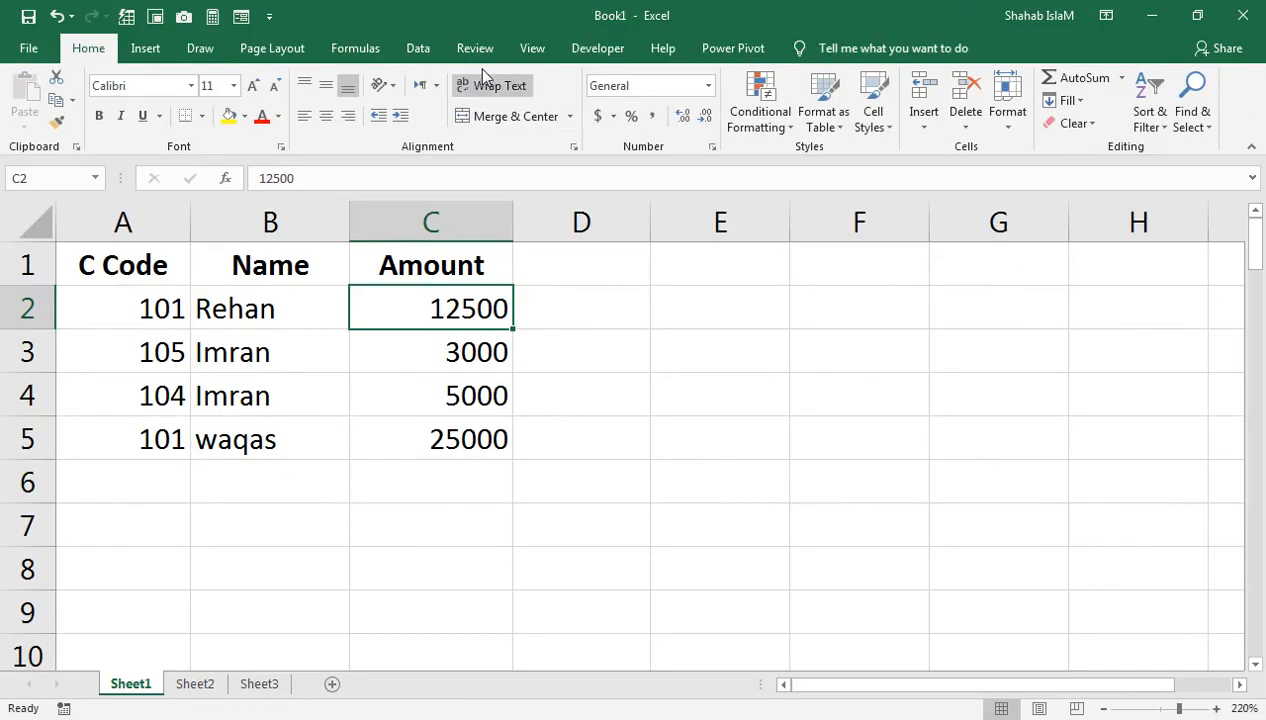
{"action": "left_click", "coordinate": [420, 50]}
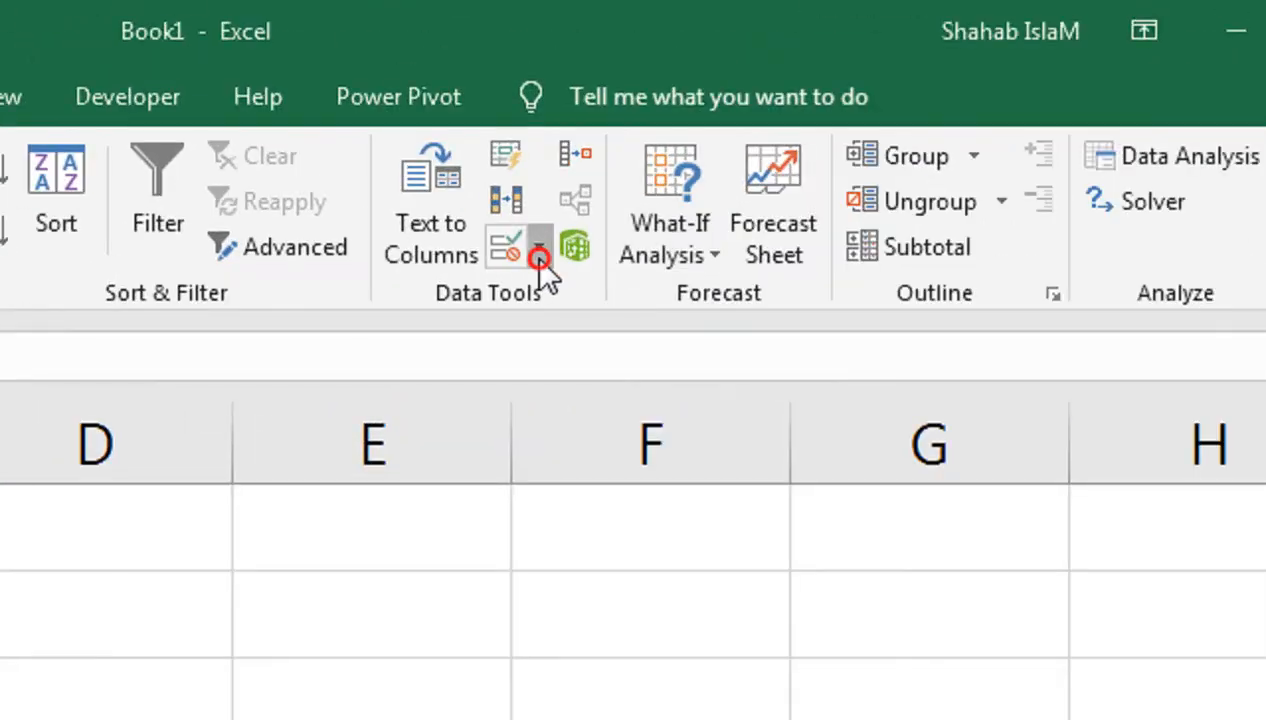
{"action": "left_click", "coordinate": [539, 256]}
{"action": "left_click", "coordinate": [548, 300]}
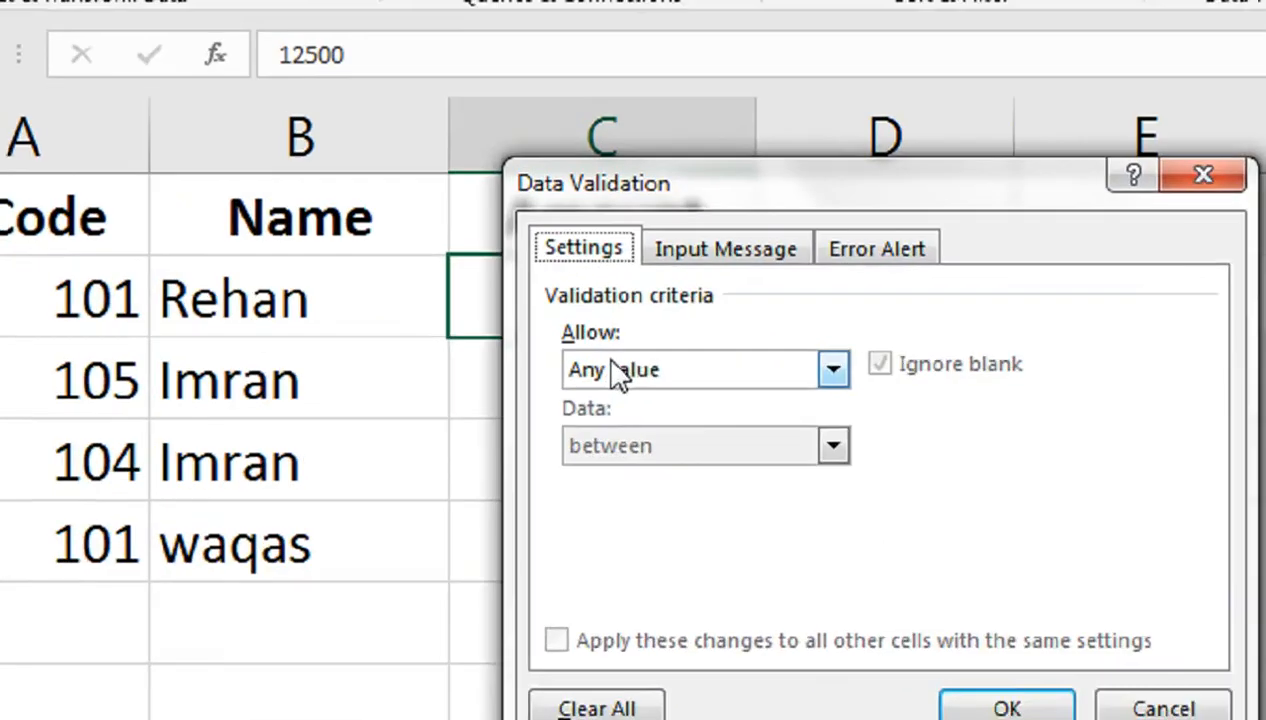
{"action": "left_click", "coordinate": [620, 375]}
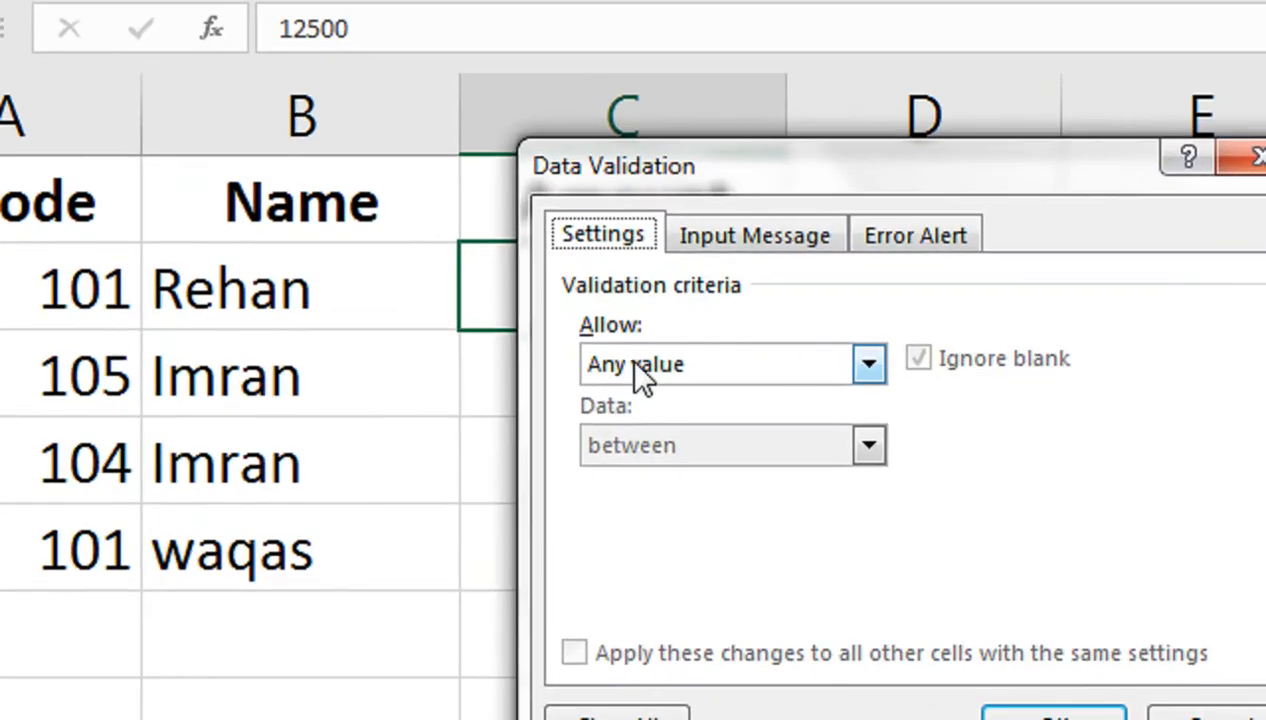
{"action": "left_click", "coordinate": [612, 576]}
{"action": "left_click", "coordinate": [601, 517]}
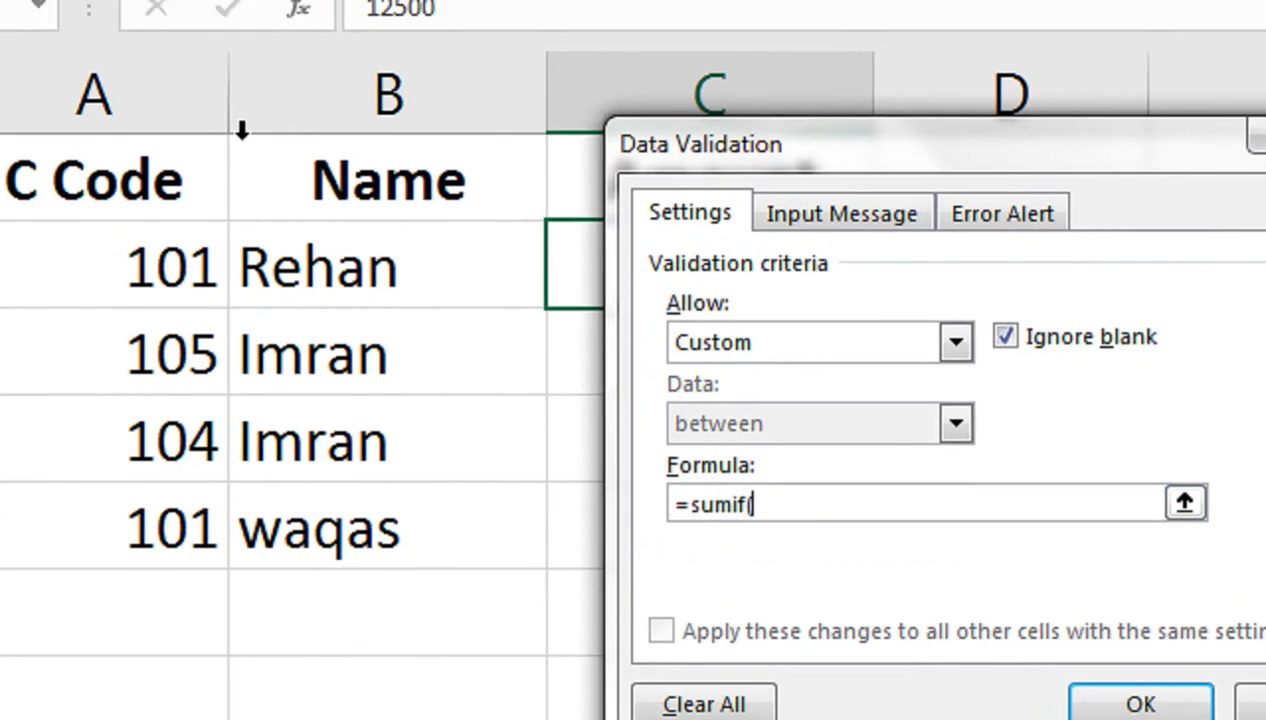
- Add column A as the range and A2 as the criterion, giving =sumif(A:A,A2,
{"action": "left_click", "coordinate": [28, 57]}
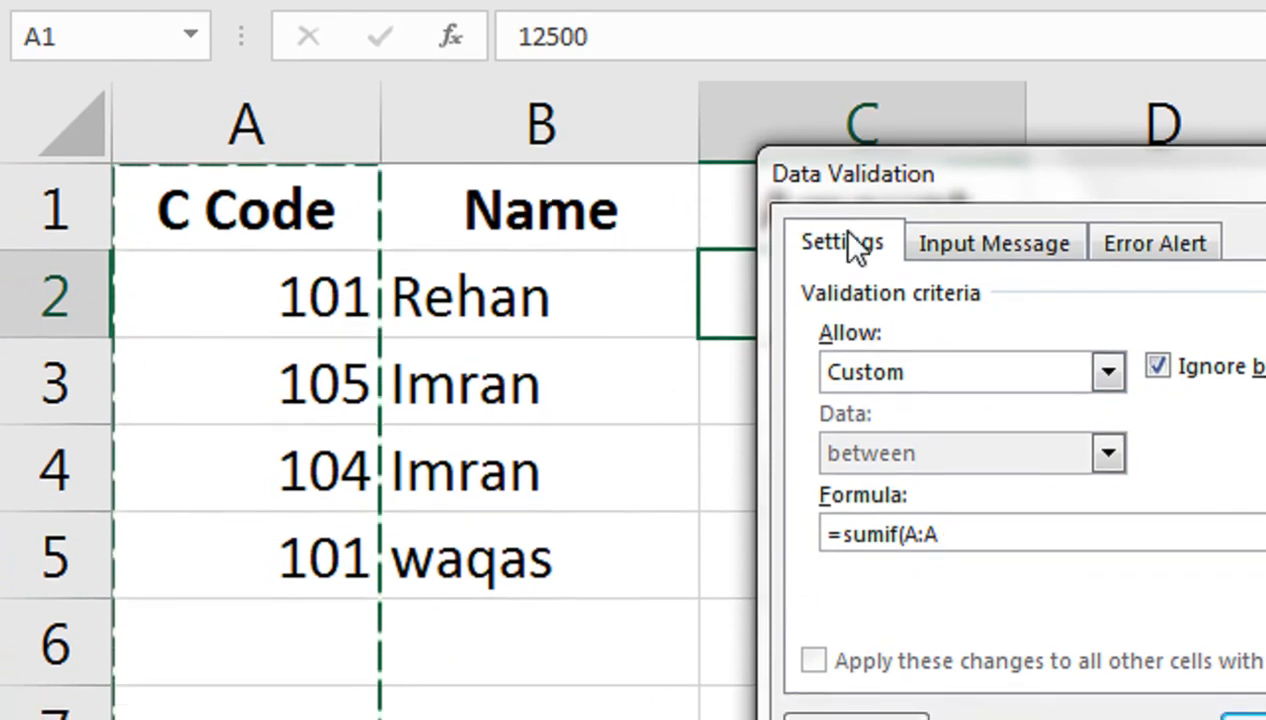
{"action": "left_click_drag", "start_coordinate": [882, 194], "coordinate": [703, 283]}
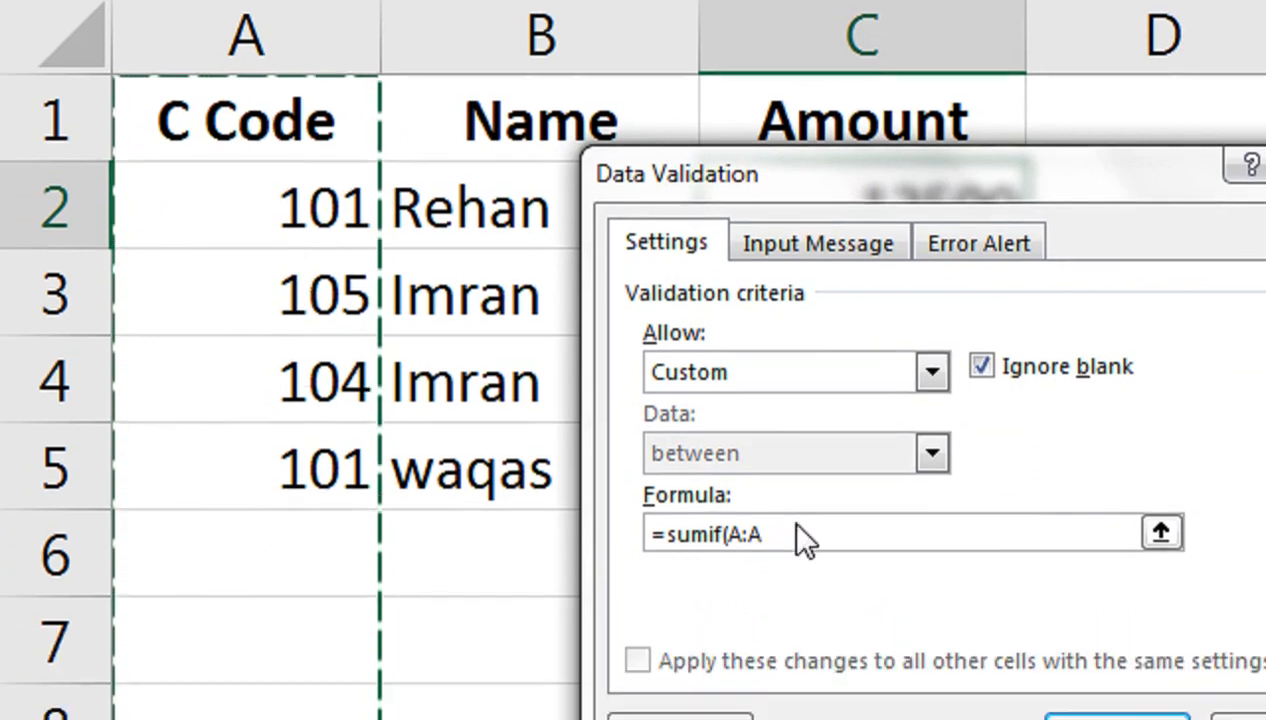
{"action": "type", "text": ","}
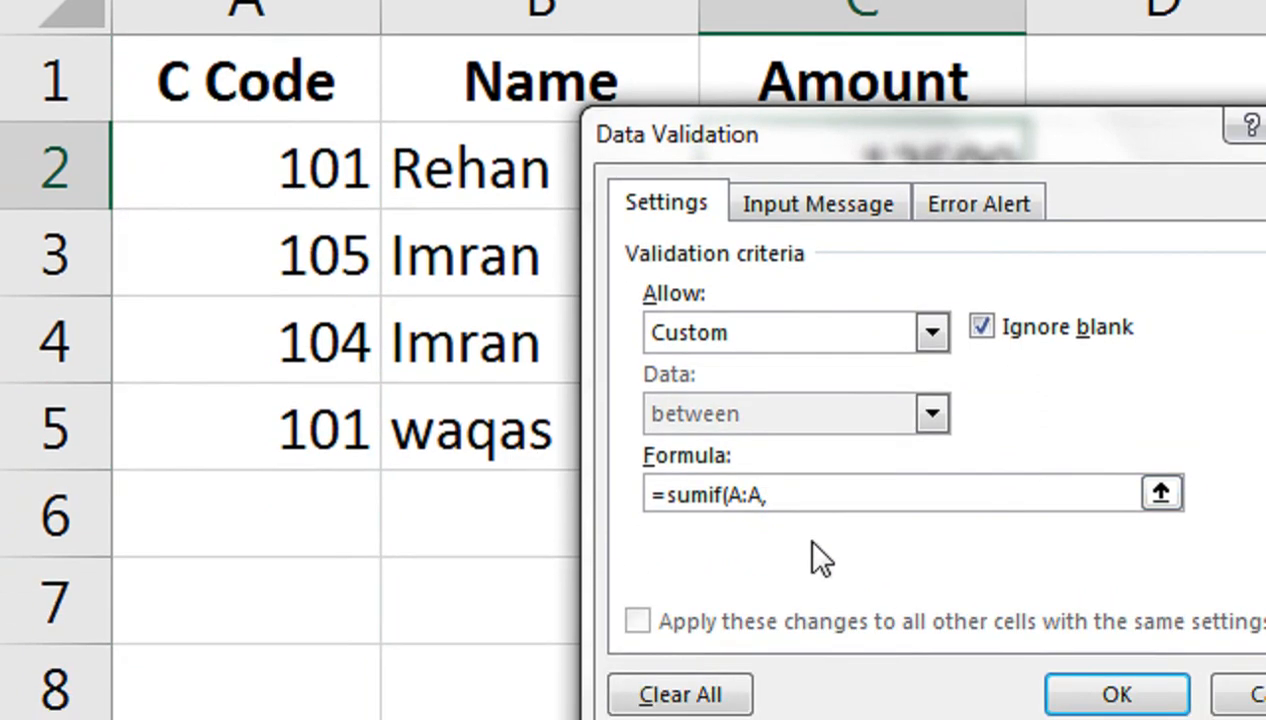
{"action": "left_click", "coordinate": [222, 214]}
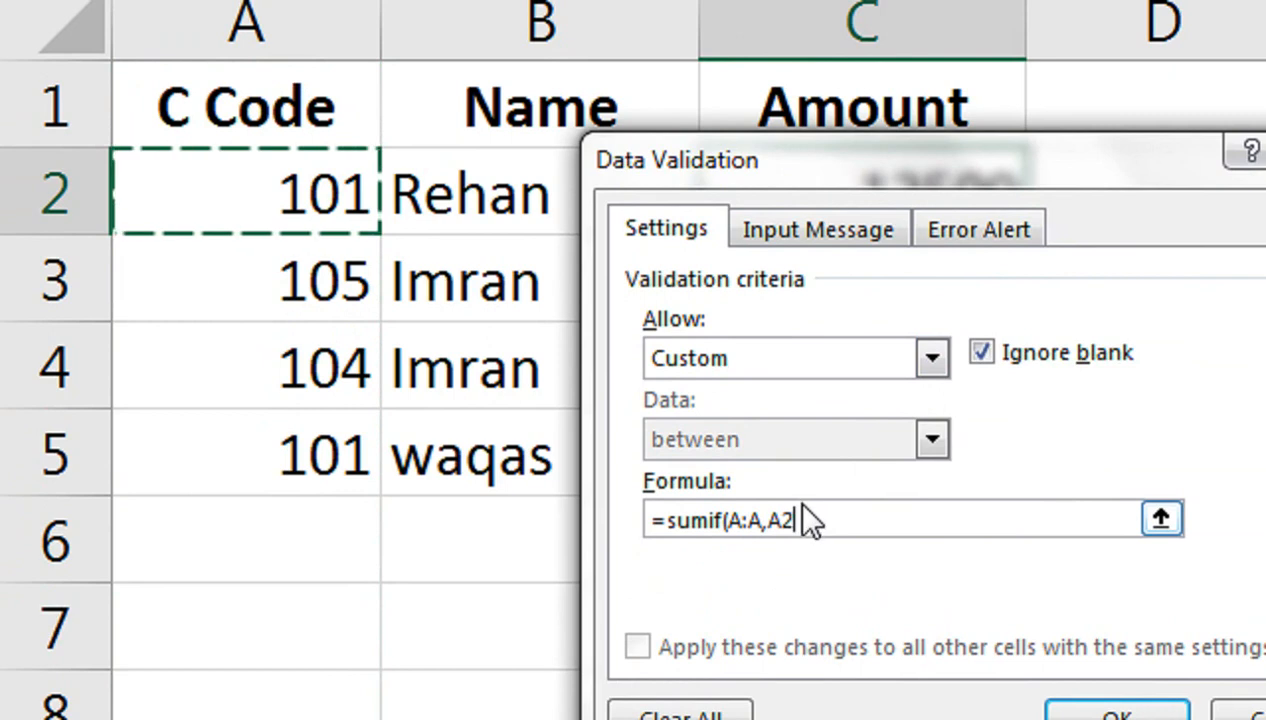
{"action": "type", "text": ","}
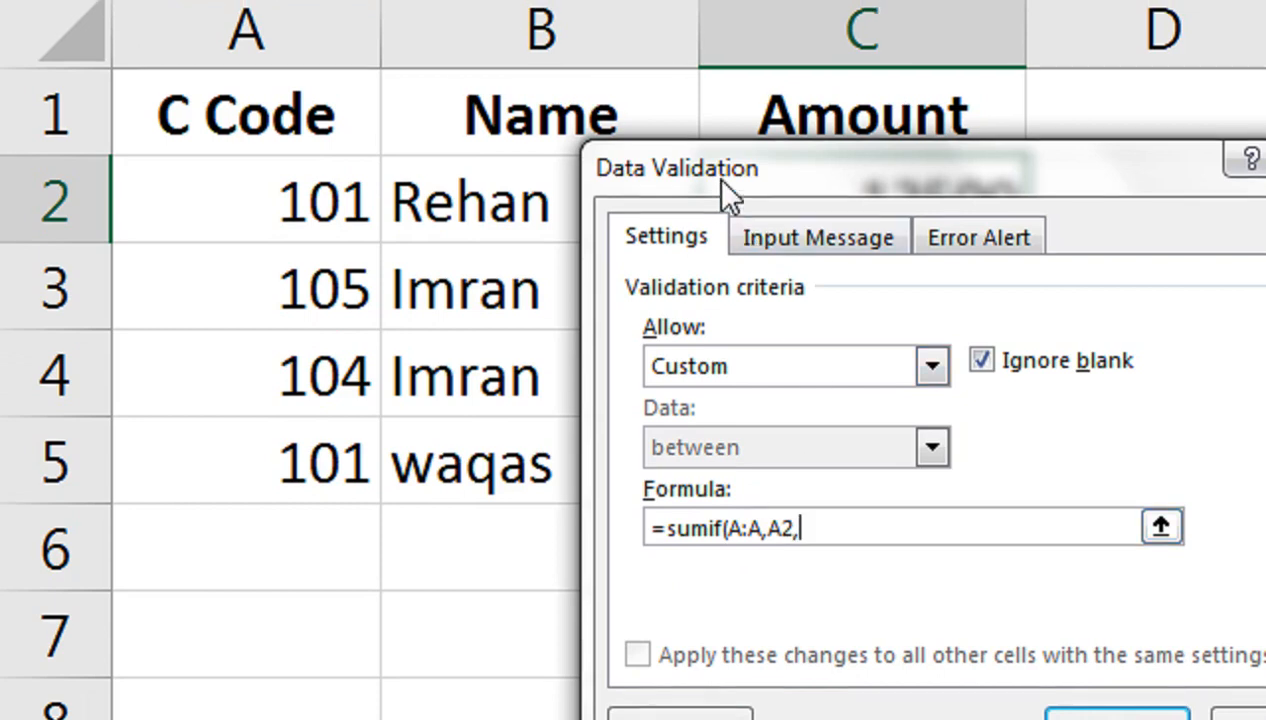
{"action": "left_click_drag", "start_coordinate": [715, 173], "coordinate": [1146, 144]}
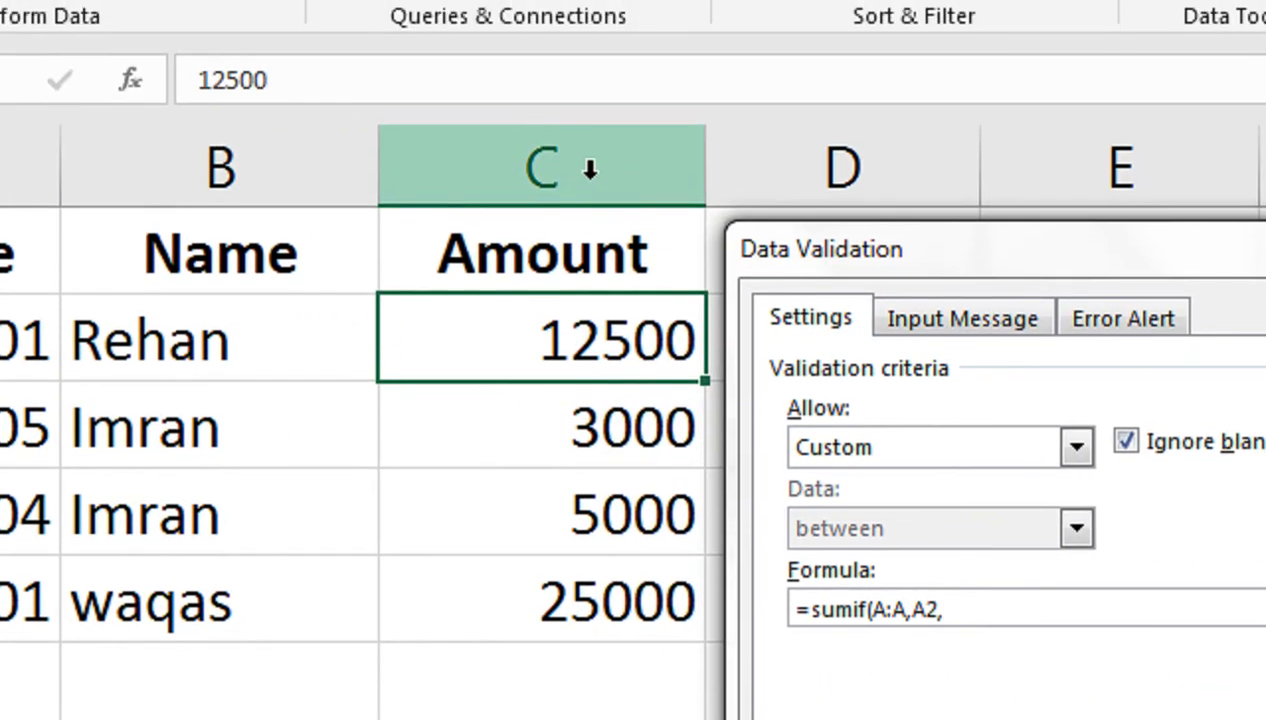
- Complete the formula as =sumif(A:A,A2,C:C)<=50000 with column C as the sum range
{"action": "left_click", "coordinate": [560, 68]}
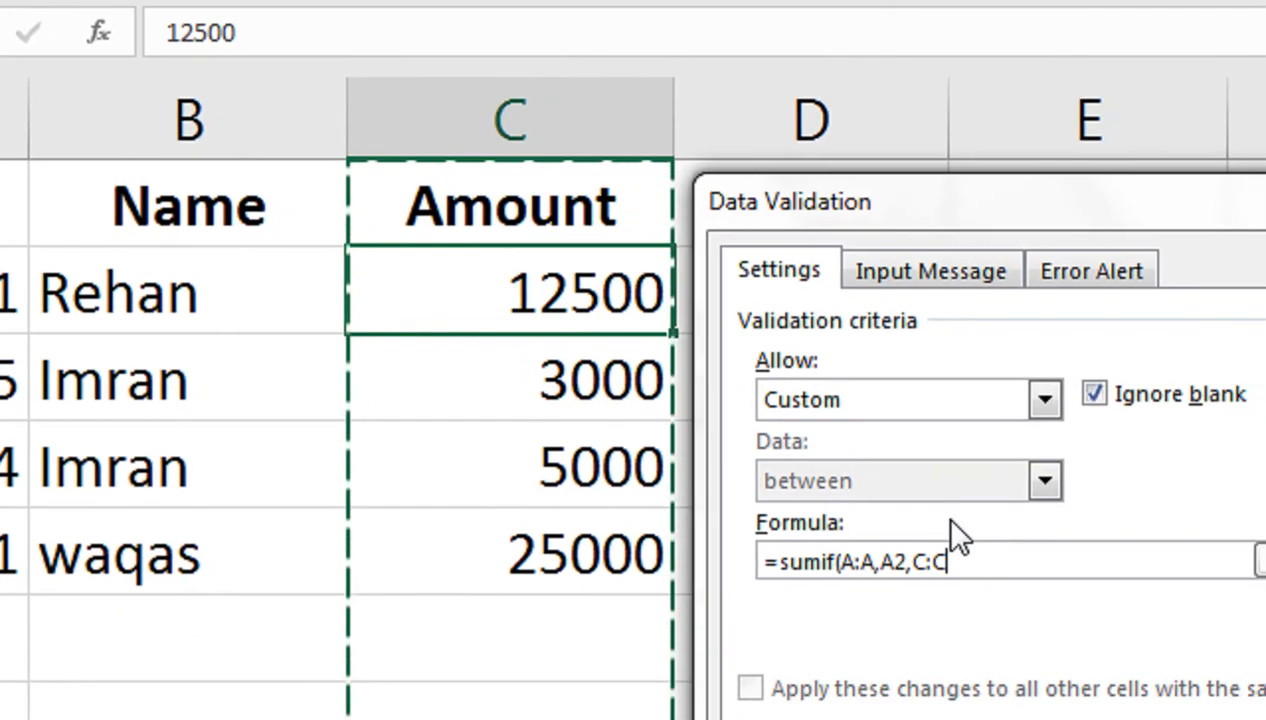
{"action": "type", "text": ")"}
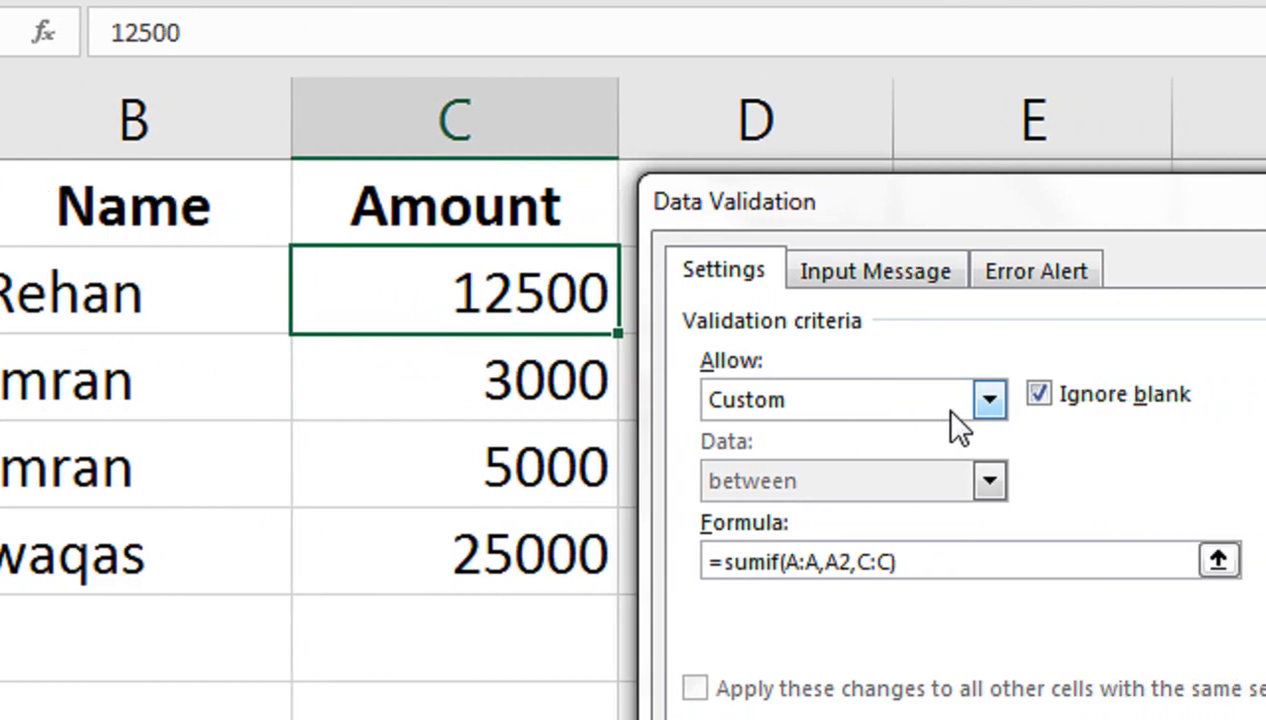
{"action": "type", "text": ">"}
{"action": "key", "text": "BackSpace"}
{"action": "type", "text": "<="}
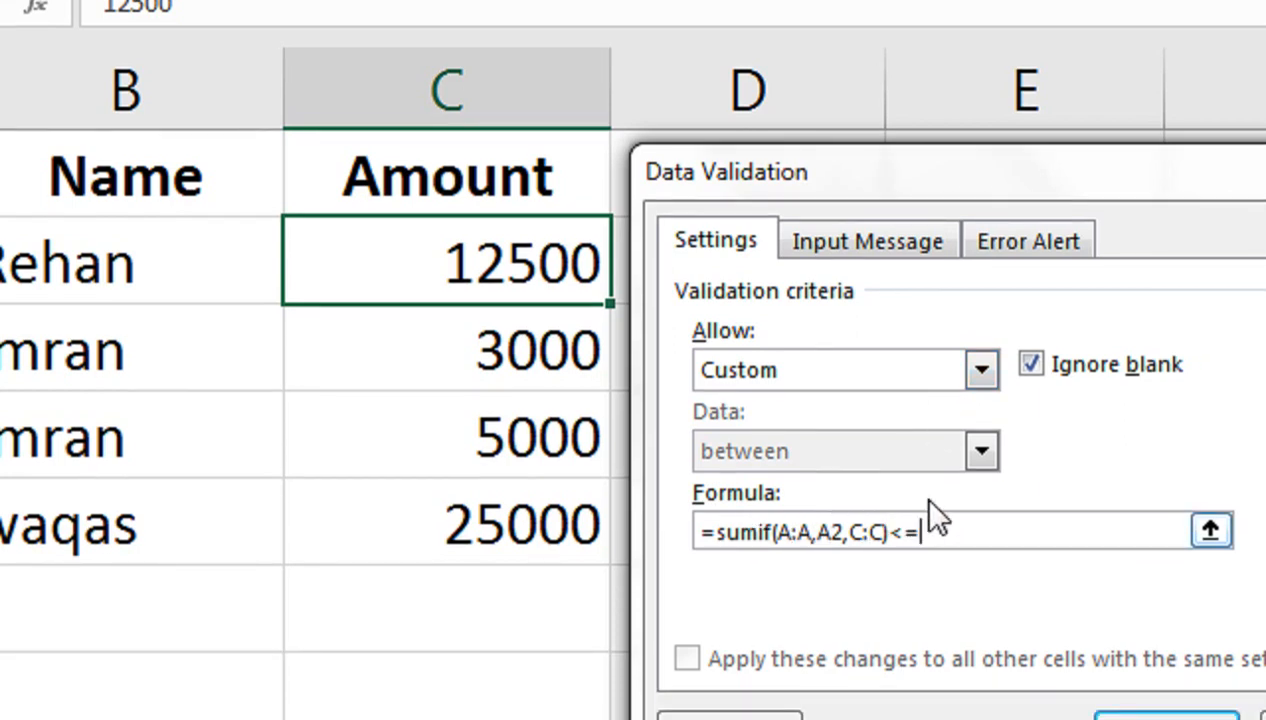
{"action": "type", "text": "5000"}
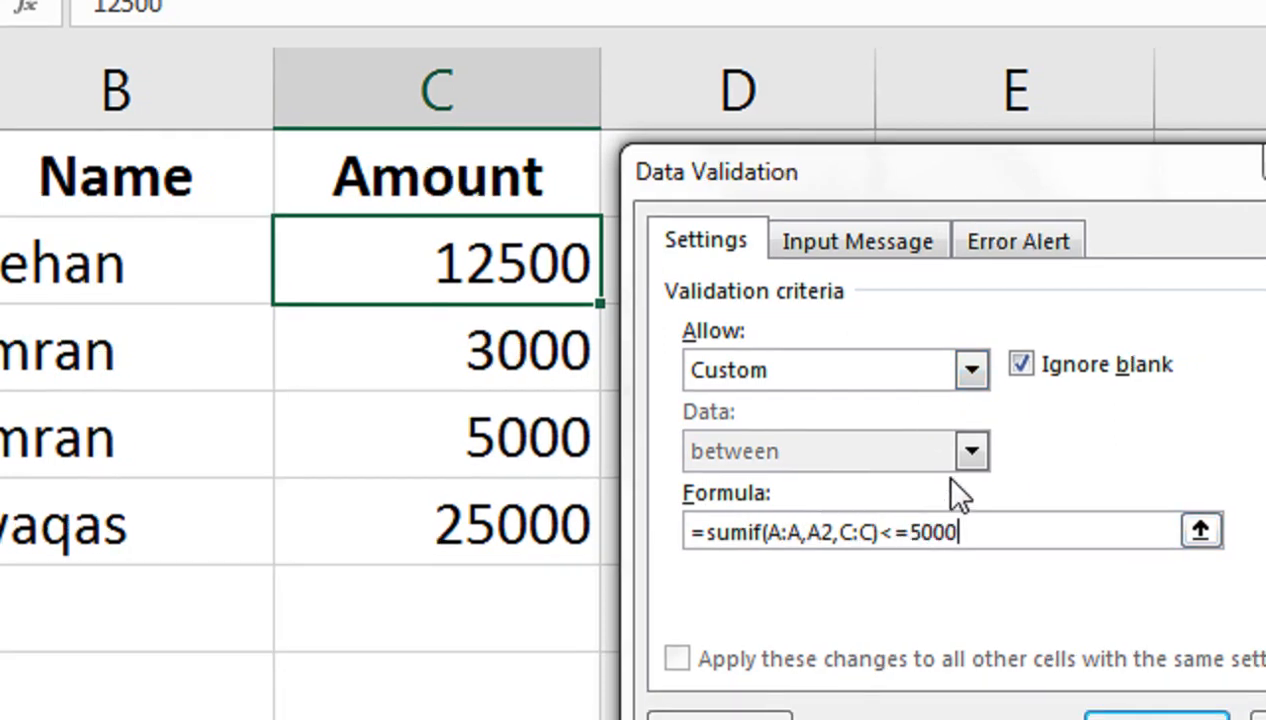
{"action": "type", "text": "0"}
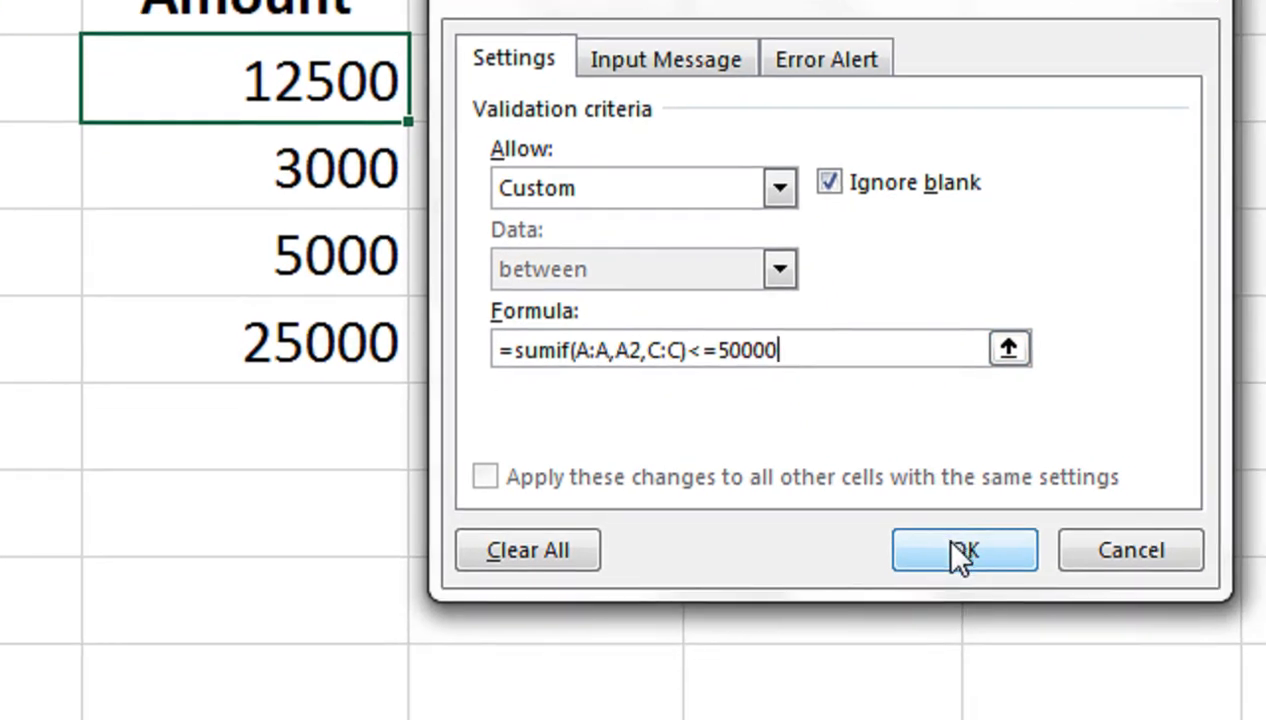
- Apply the rule, then enter code 101, a name and amount 26000 in row 6
{"action": "left_click", "coordinate": [958, 553]}
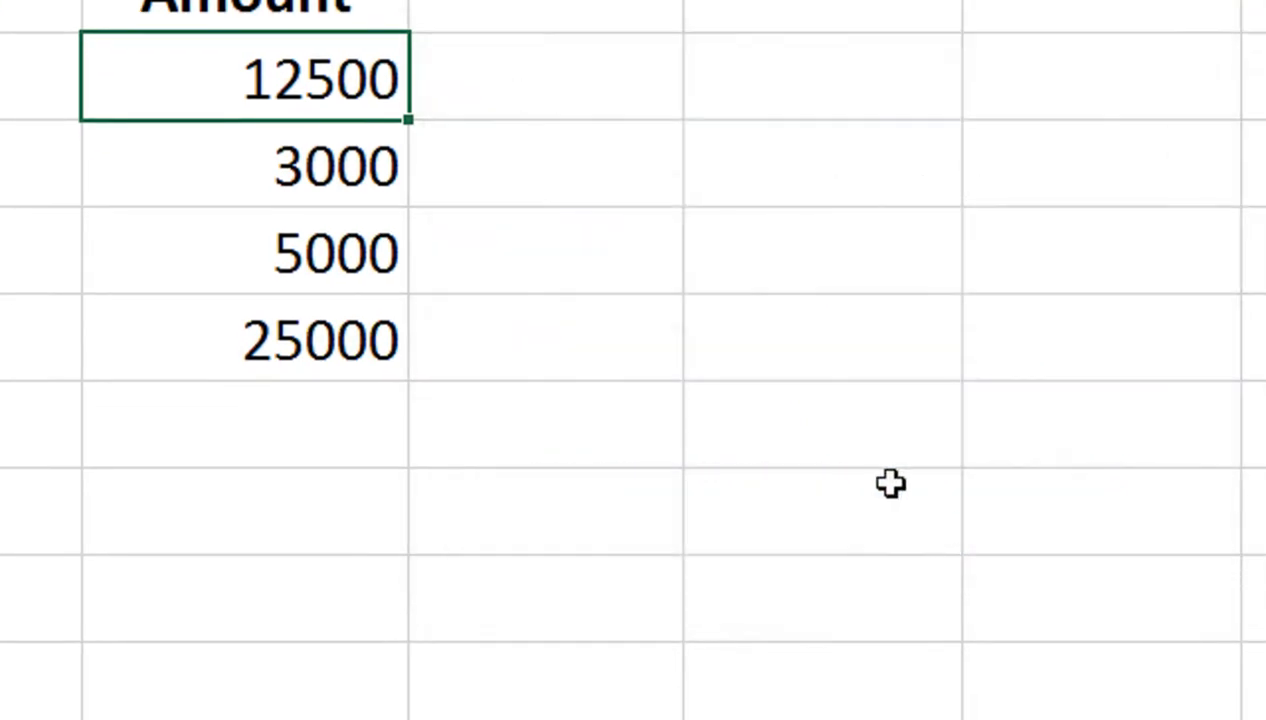
{"action": "left_click", "coordinate": [109, 392]}
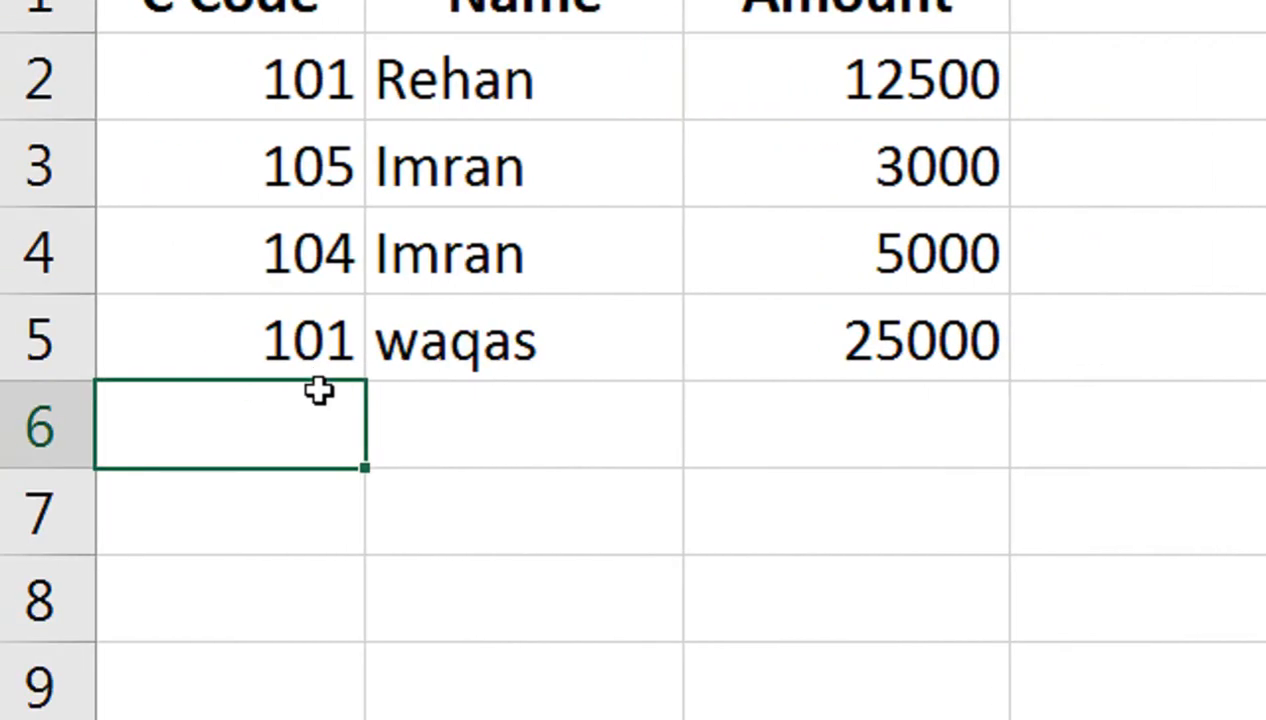
{"action": "type", "text": "101"}
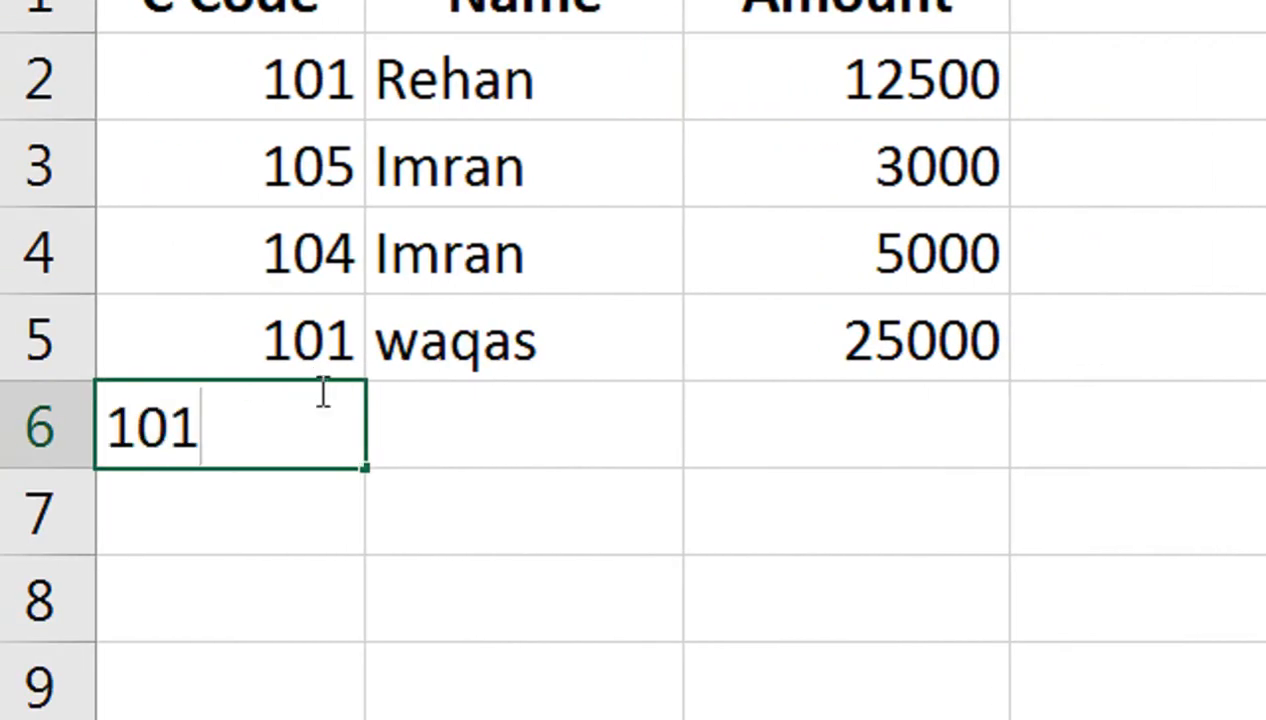
{"action": "key", "text": "Tab"}
{"action": "type", "text": "Rahen"}
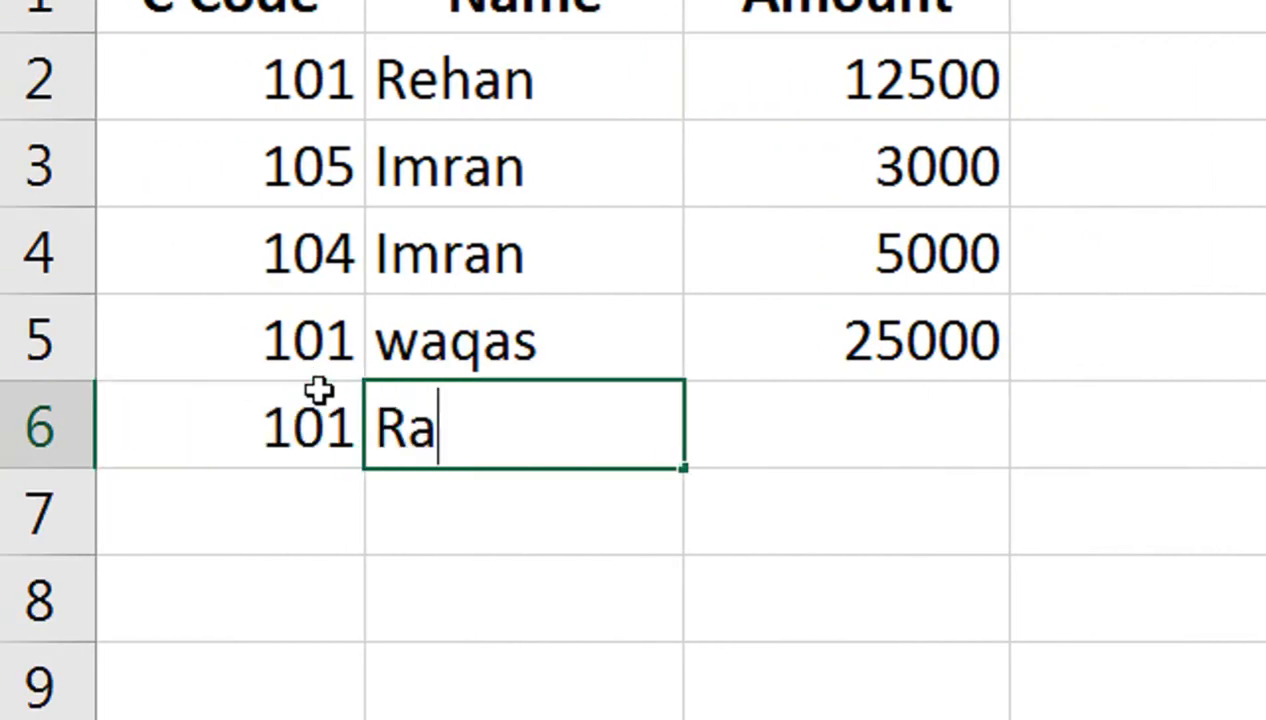
{"action": "key", "text": "Tab"}
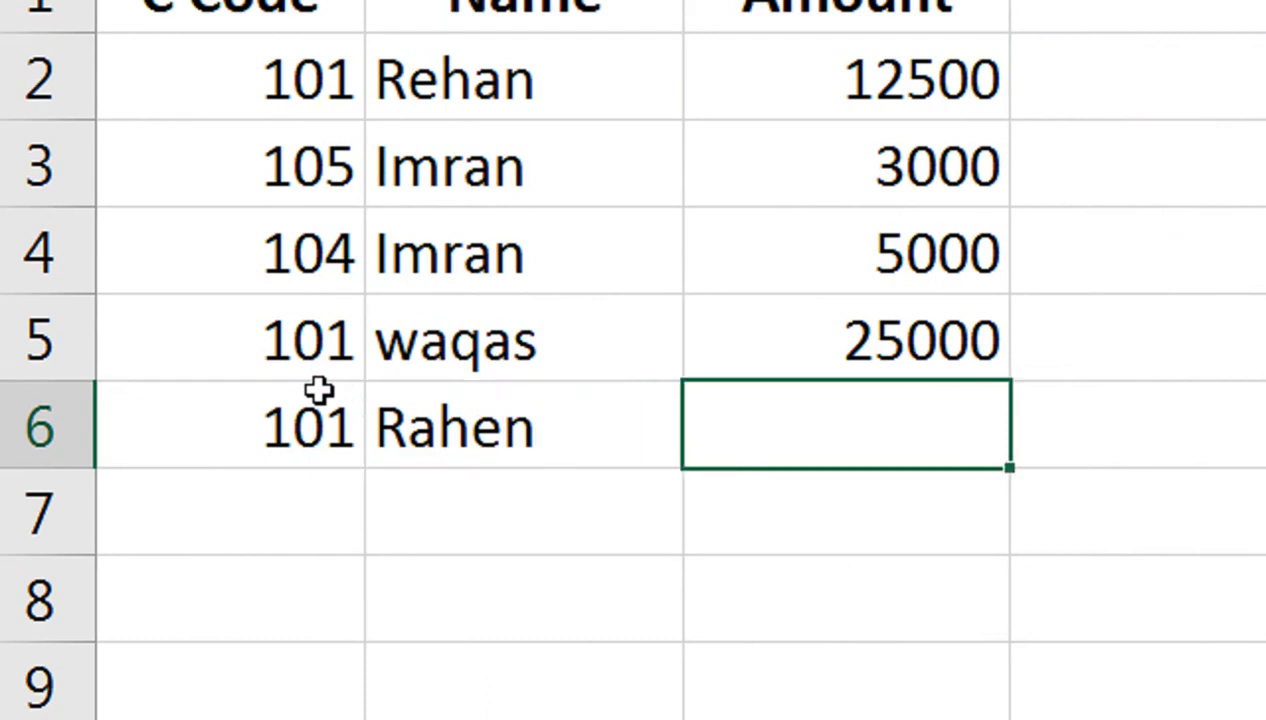
{"action": "type", "text": "26000"}
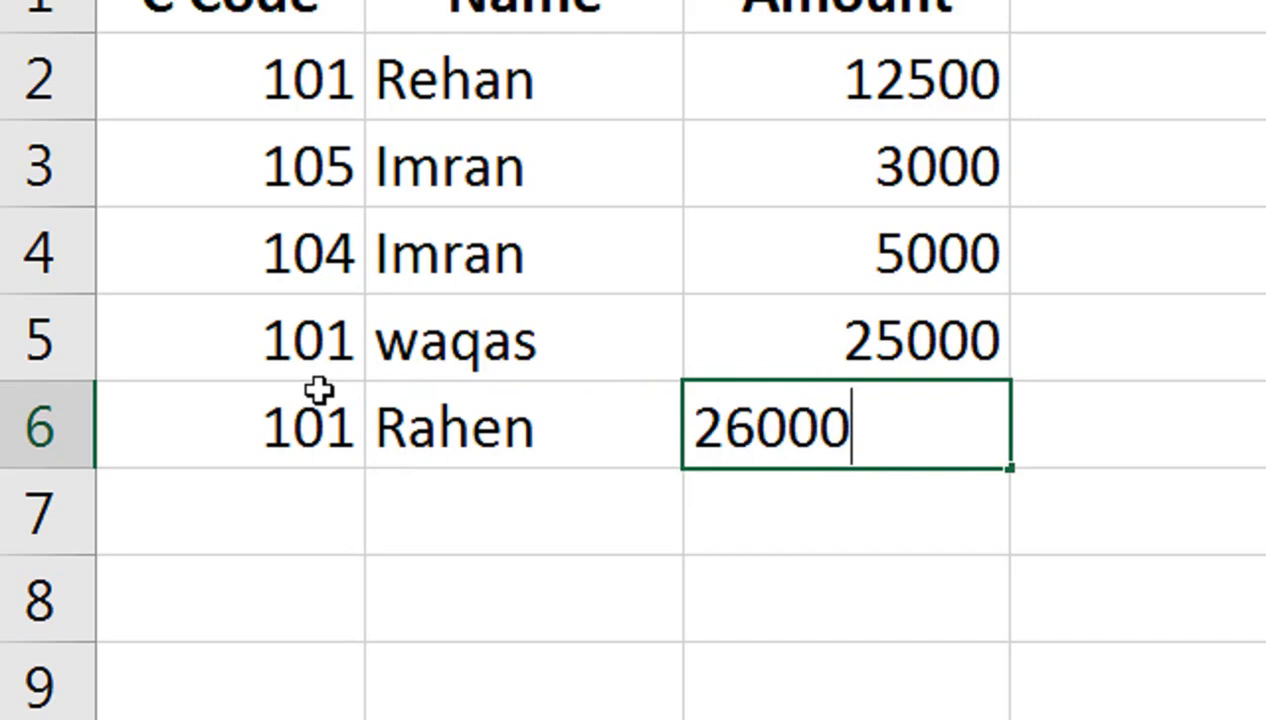
{"action": "key", "text": "Return"}
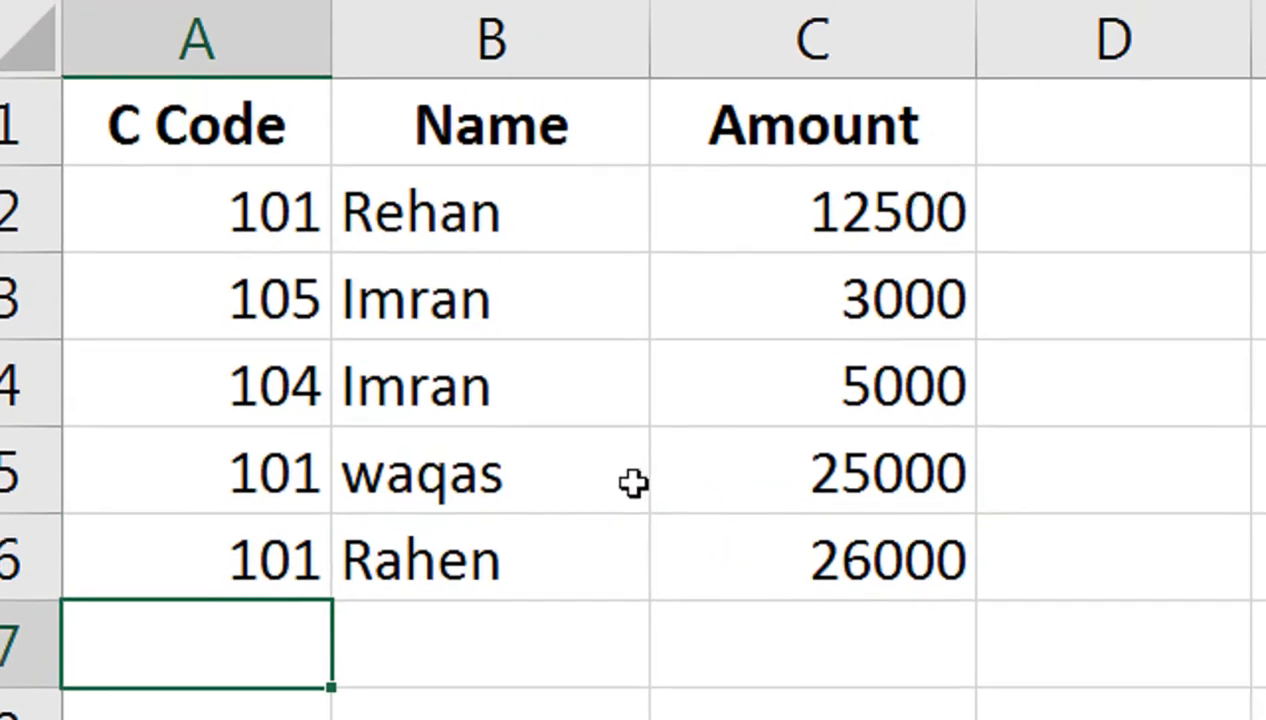
{"action": "left_click", "coordinate": [829, 206]}
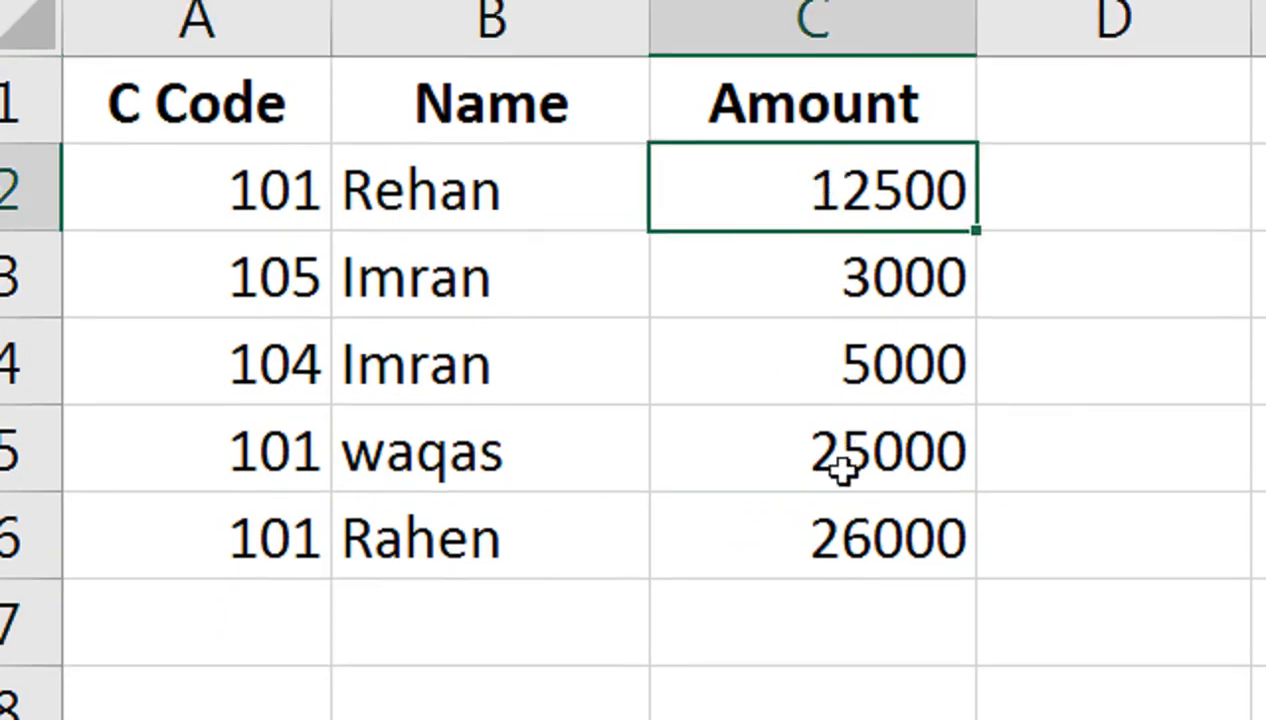
- Clear the test entries from row 6
{"action": "left_click", "coordinate": [822, 542]}
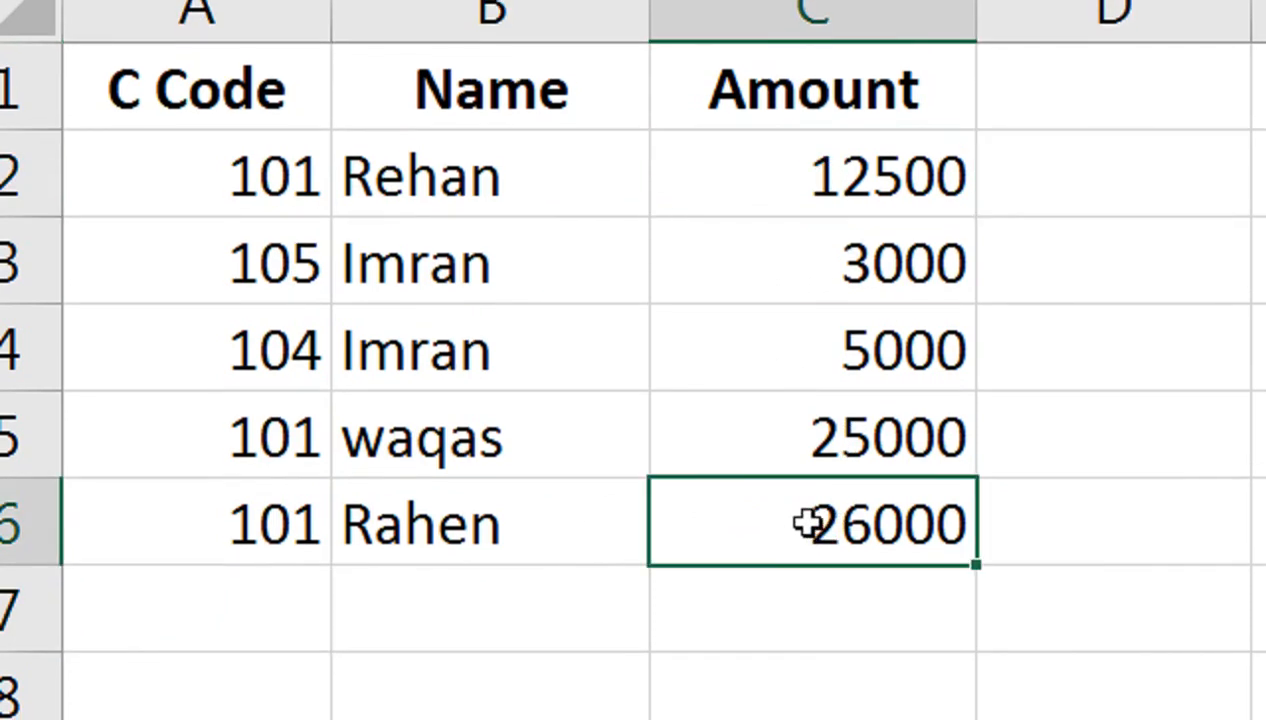
{"action": "key", "text": "Delete"}
{"action": "key", "text": "Left"}
{"action": "key", "text": "Left"}
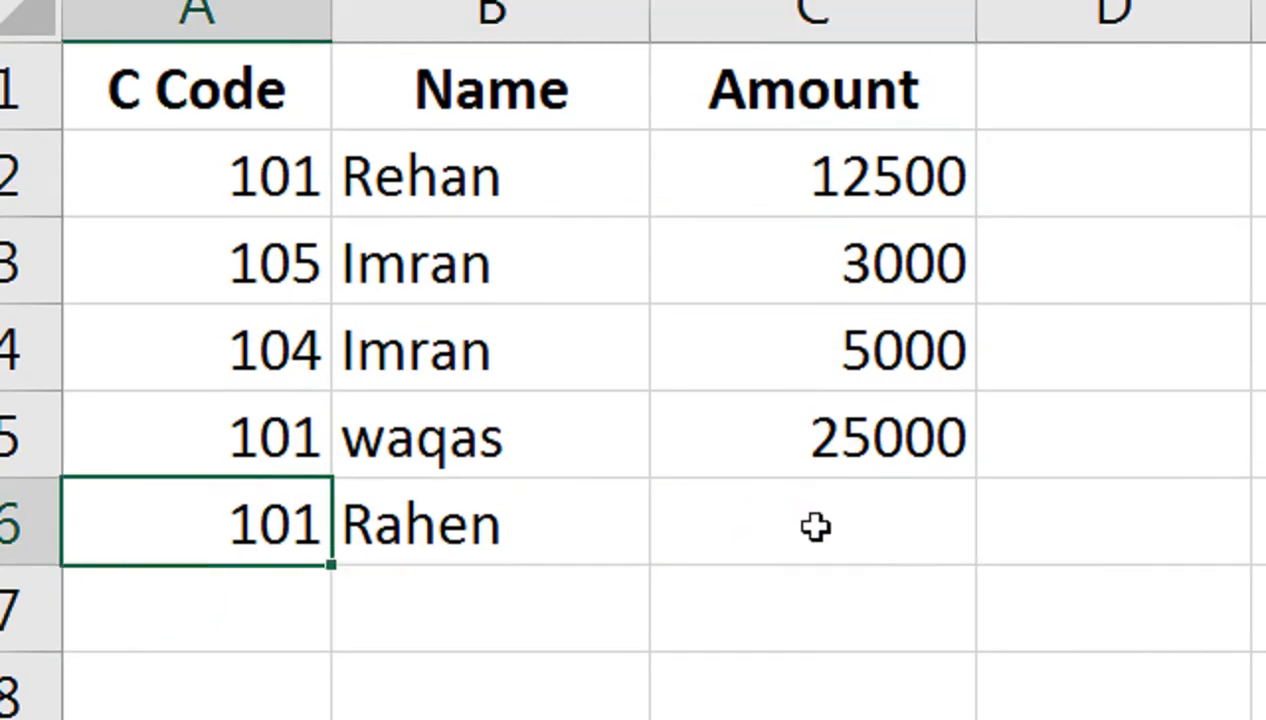
{"action": "key", "text": "shift+Right"}
{"action": "key", "text": "shift+Right"}
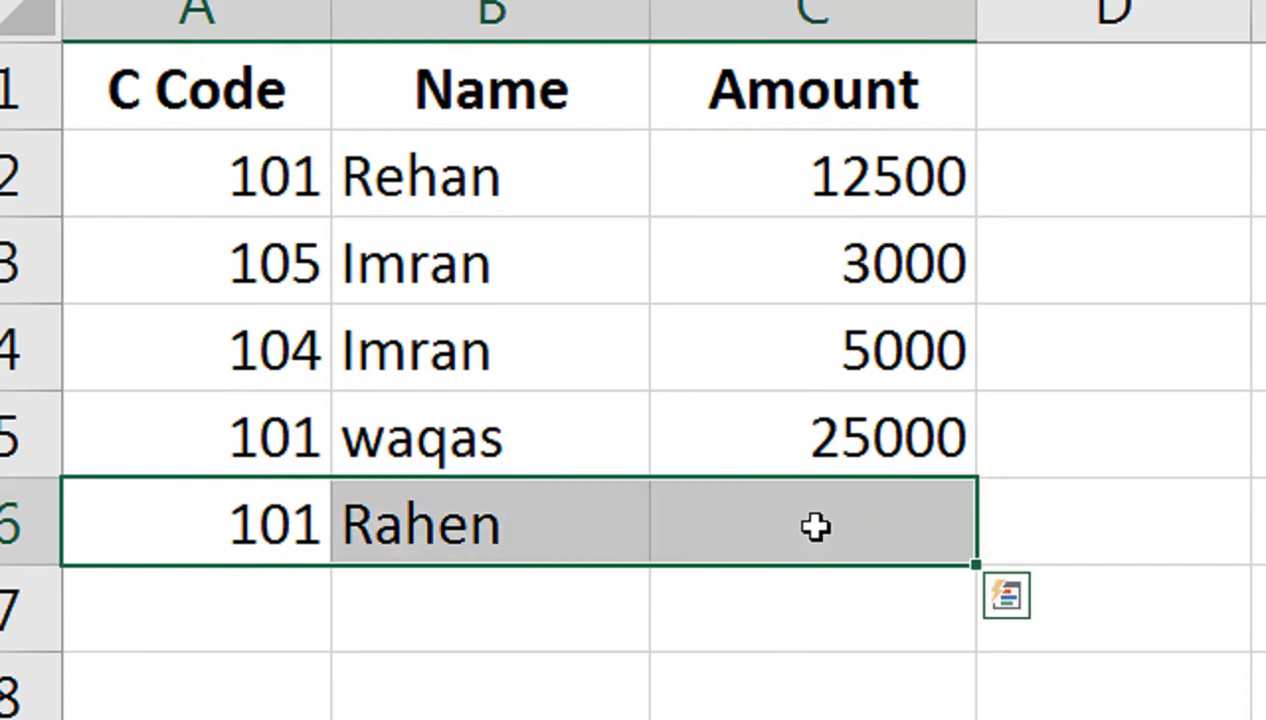
{"action": "key", "text": "Delete"}
- Compare the Data Validation settings of C2 and C5, closing both without changes
{"action": "left_click", "coordinate": [825, 198]}
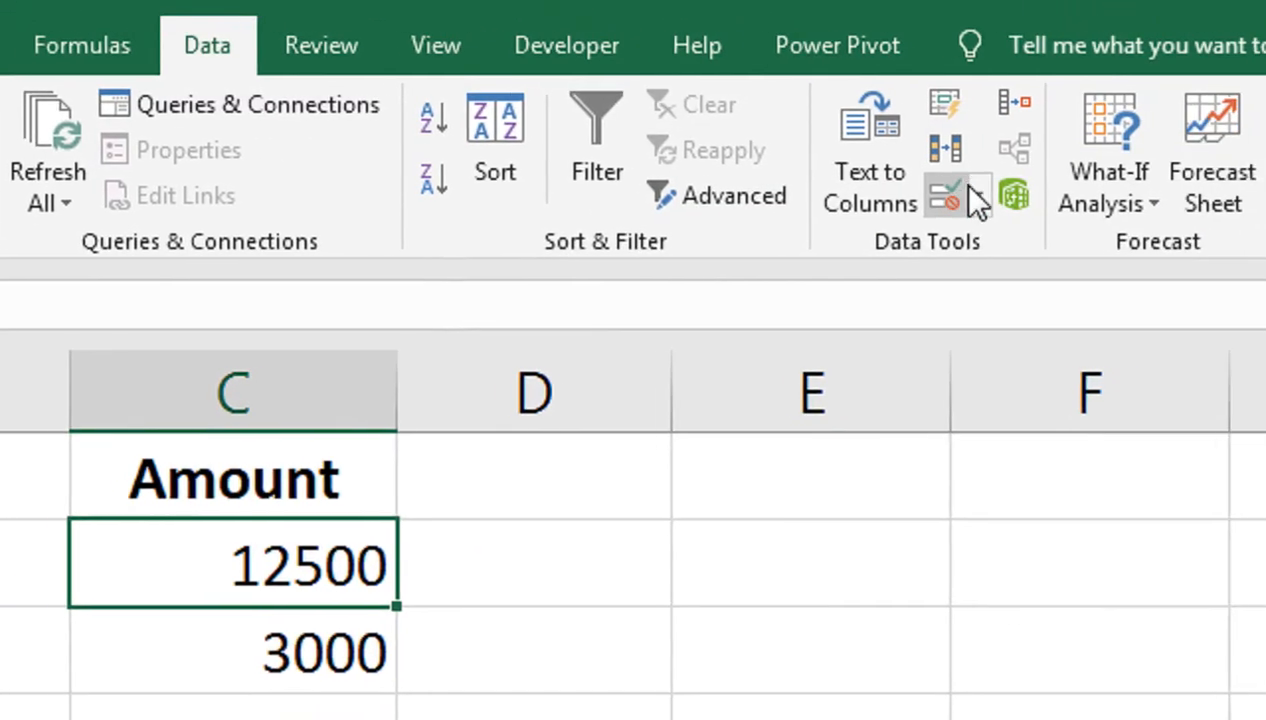
{"action": "left_click", "coordinate": [970, 195]}
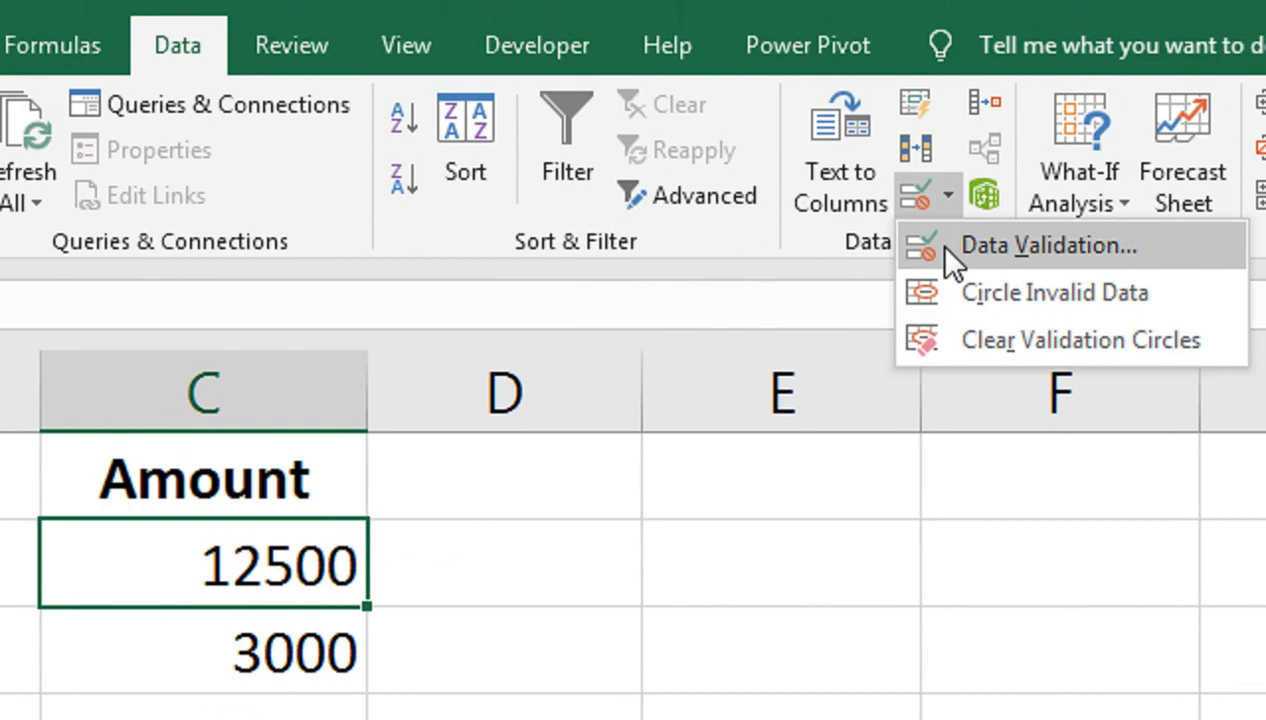
{"action": "left_click", "coordinate": [963, 243]}
{"action": "left_click", "coordinate": [897, 257]}
{"action": "left_click", "coordinate": [468, 440]}
{"action": "left_click", "coordinate": [803, 124]}
{"action": "left_click", "coordinate": [811, 153]}
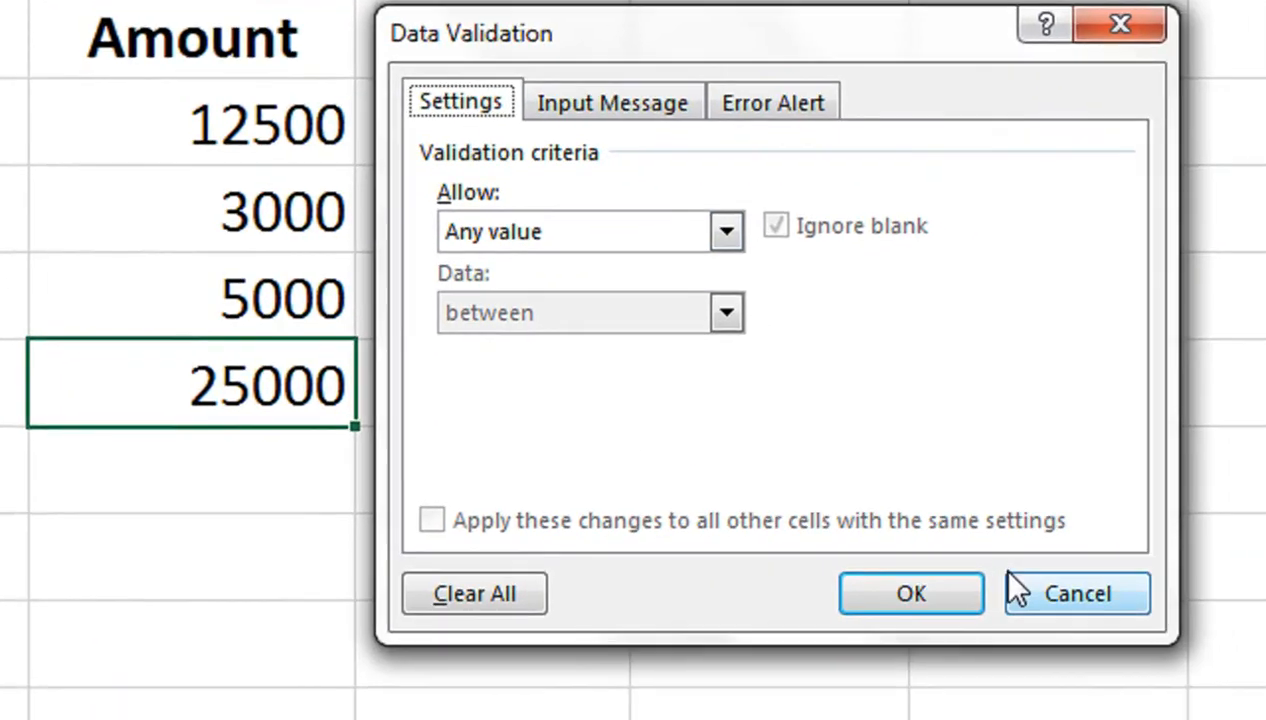
{"action": "left_click", "coordinate": [1258, 696]}
{"action": "left_click", "coordinate": [132, 139]}
{"action": "left_click", "coordinate": [172, 97]}
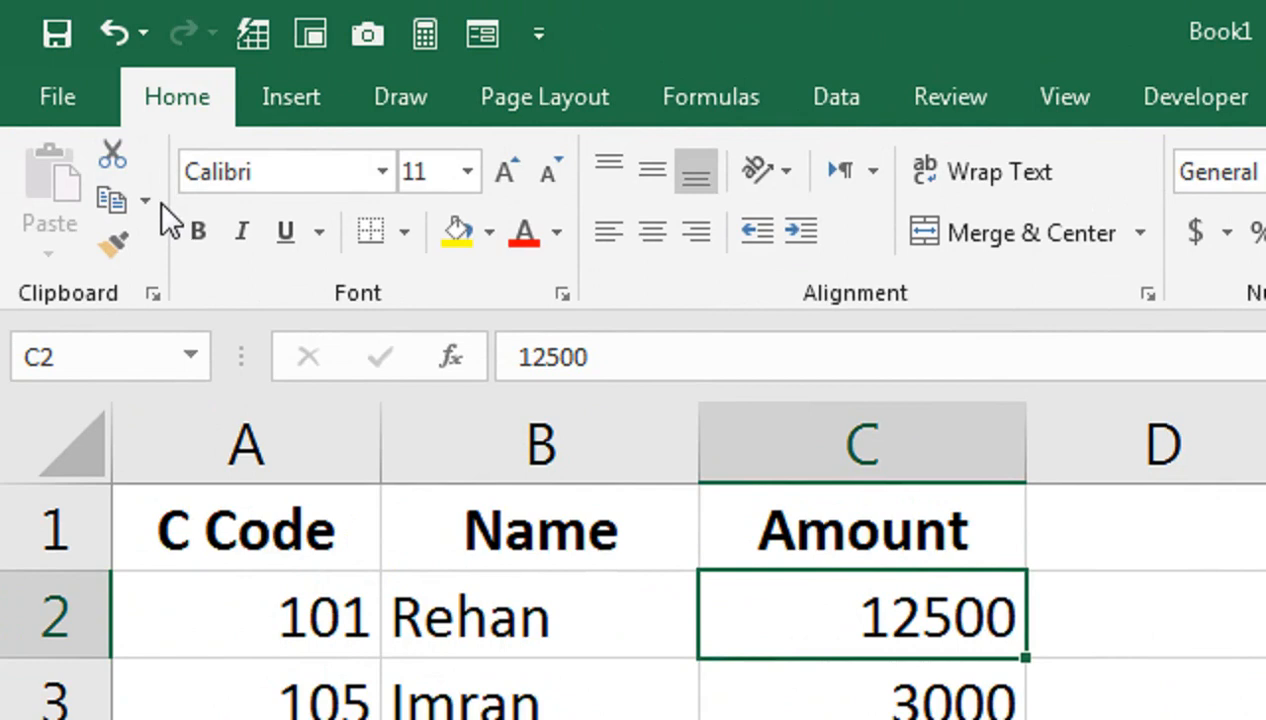
- Copy C2 and paste only its validation onto the Amount cells from C3 downward
{"action": "left_click", "coordinate": [150, 203]}
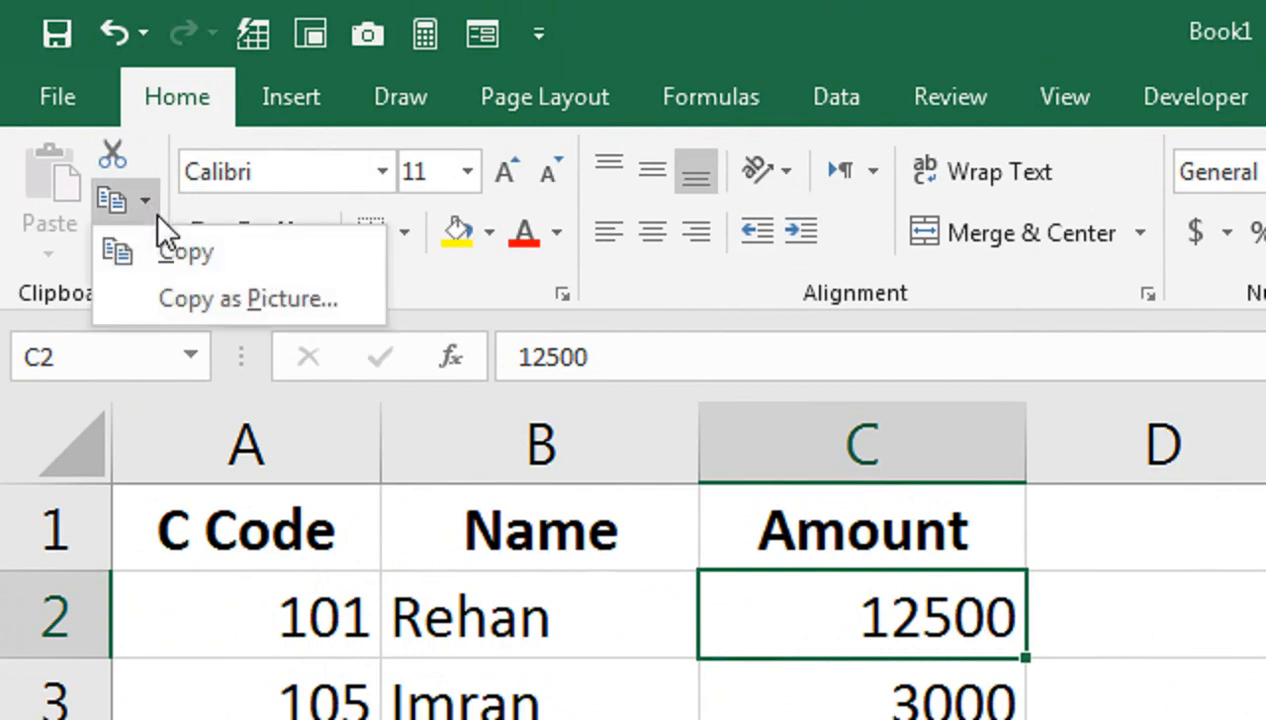
{"action": "left_click", "coordinate": [195, 260]}
{"action": "left_click_drag", "start_coordinate": [814, 705], "coordinate": [862, 557]}
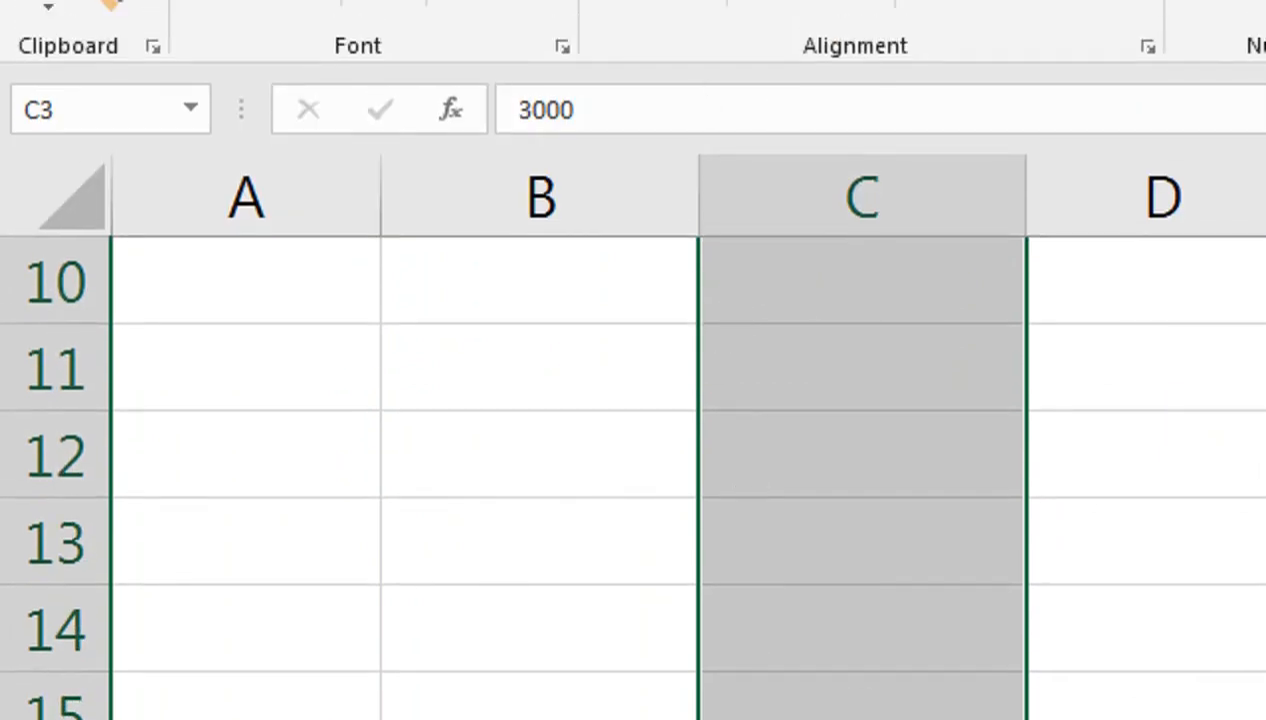
{"action": "left_click", "coordinate": [907, 384]}
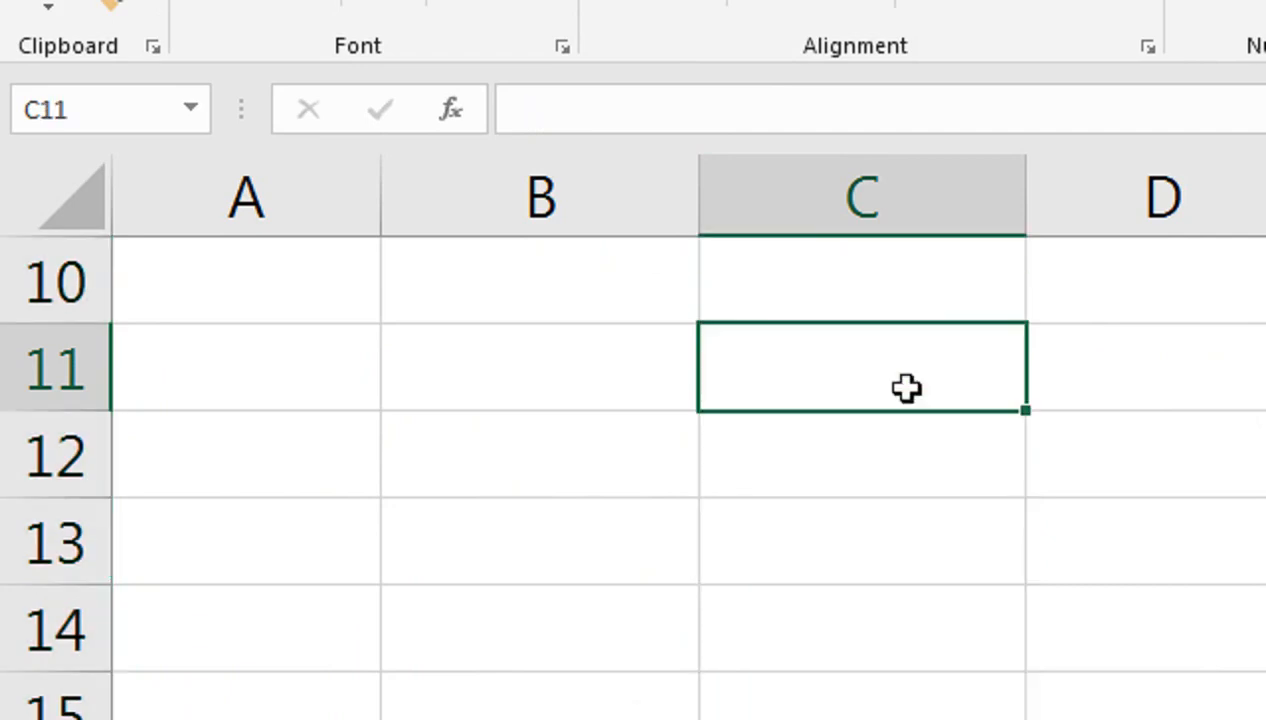
{"action": "left_click_drag", "start_coordinate": [900, 293], "coordinate": [950, 140]}
{"action": "left_click_drag", "start_coordinate": [862, 650], "coordinate": [862, 361]}
{"action": "key", "text": "ctrl+alt+v"}
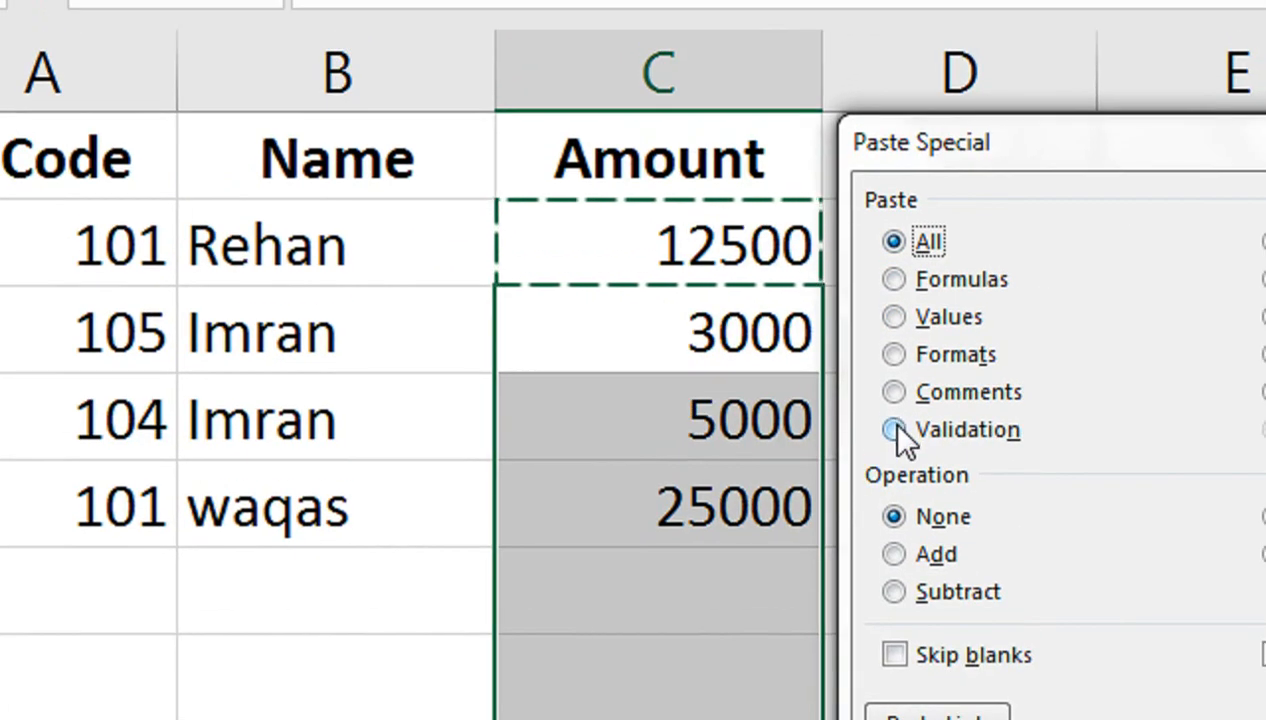
{"action": "left_click", "coordinate": [894, 431]}
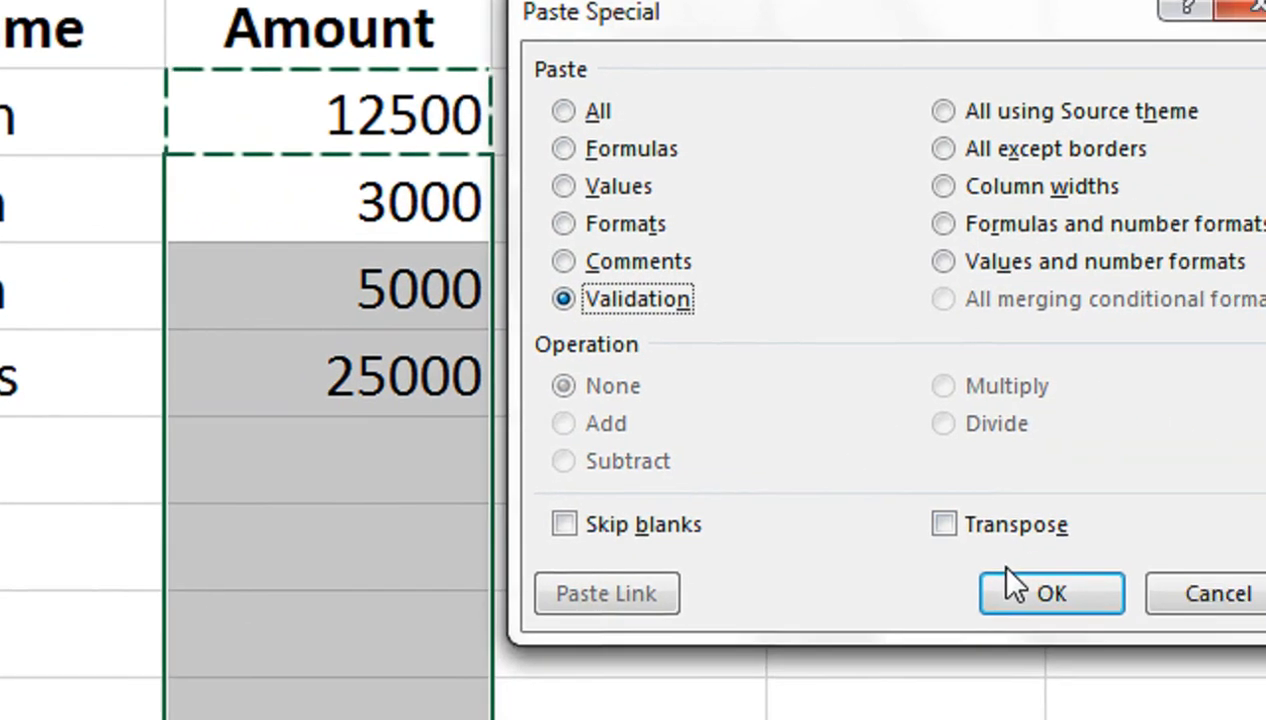
{"action": "key", "text": "Return"}
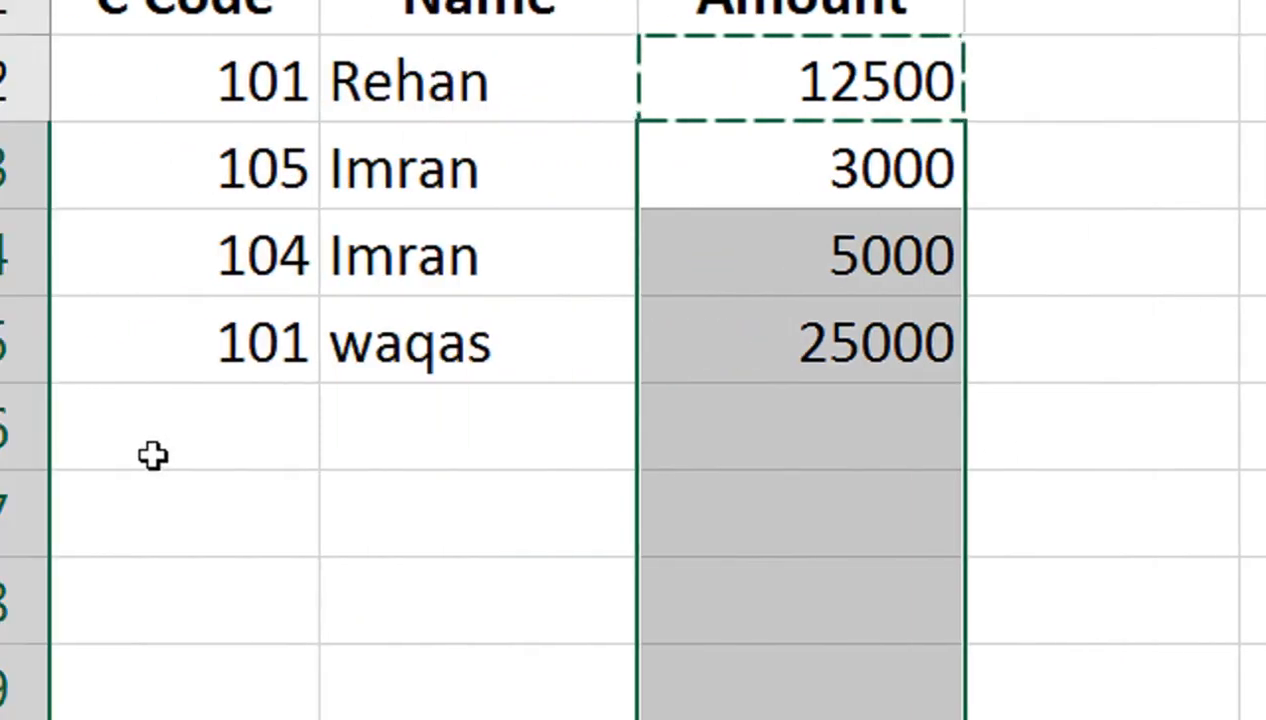
{"action": "left_click", "coordinate": [153, 455]}
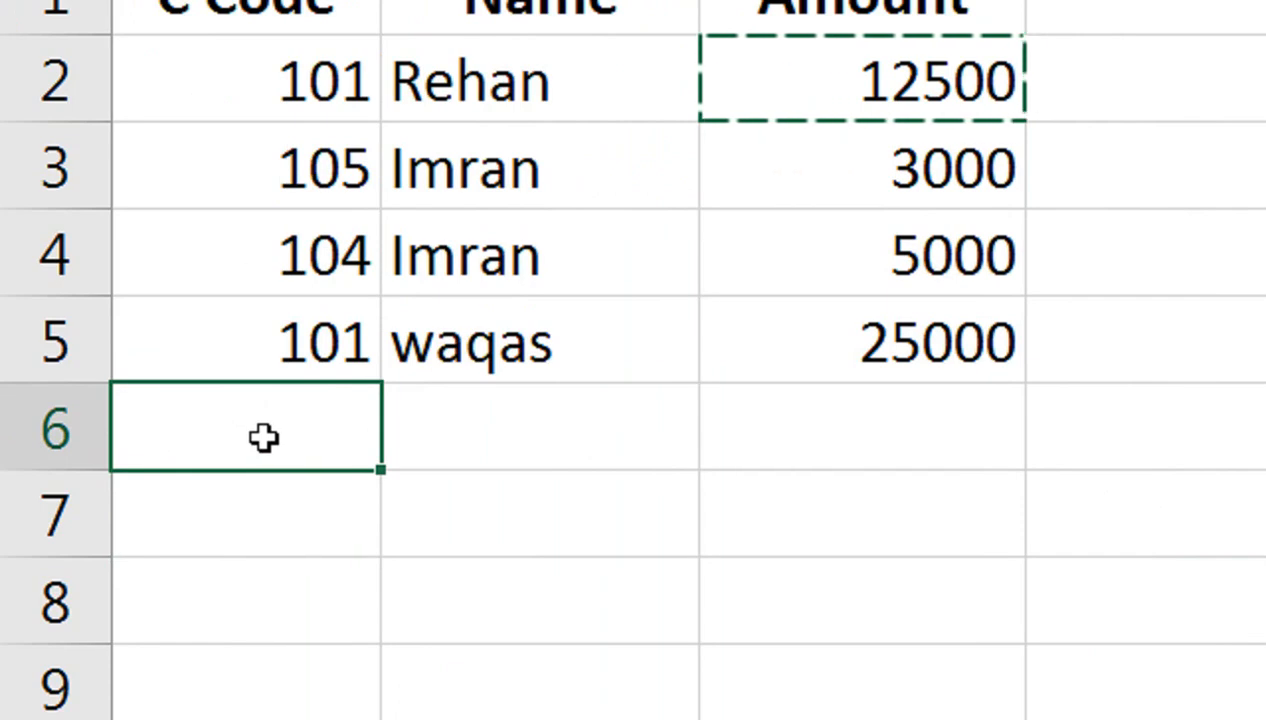
- Enter code 101, a name and amount 26000 in row 6, then dismiss the validation error
{"action": "type", "text": "≥"}
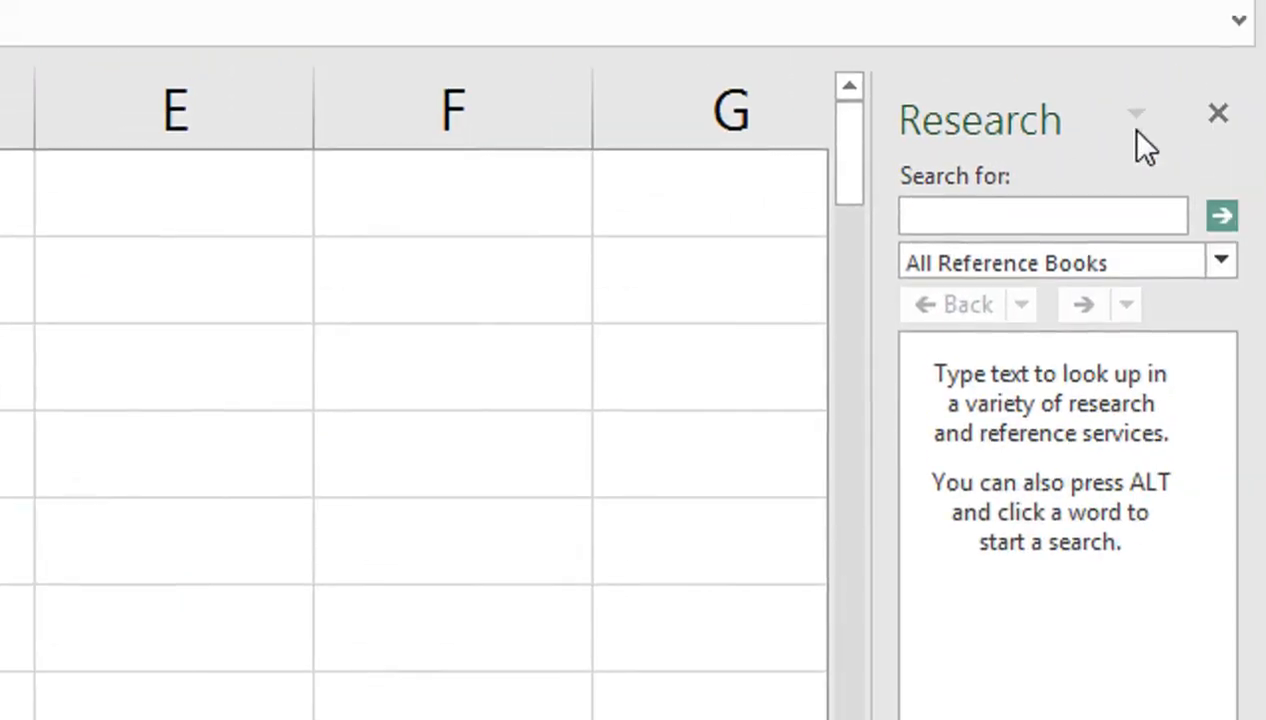
{"action": "left_click", "coordinate": [1208, 180]}
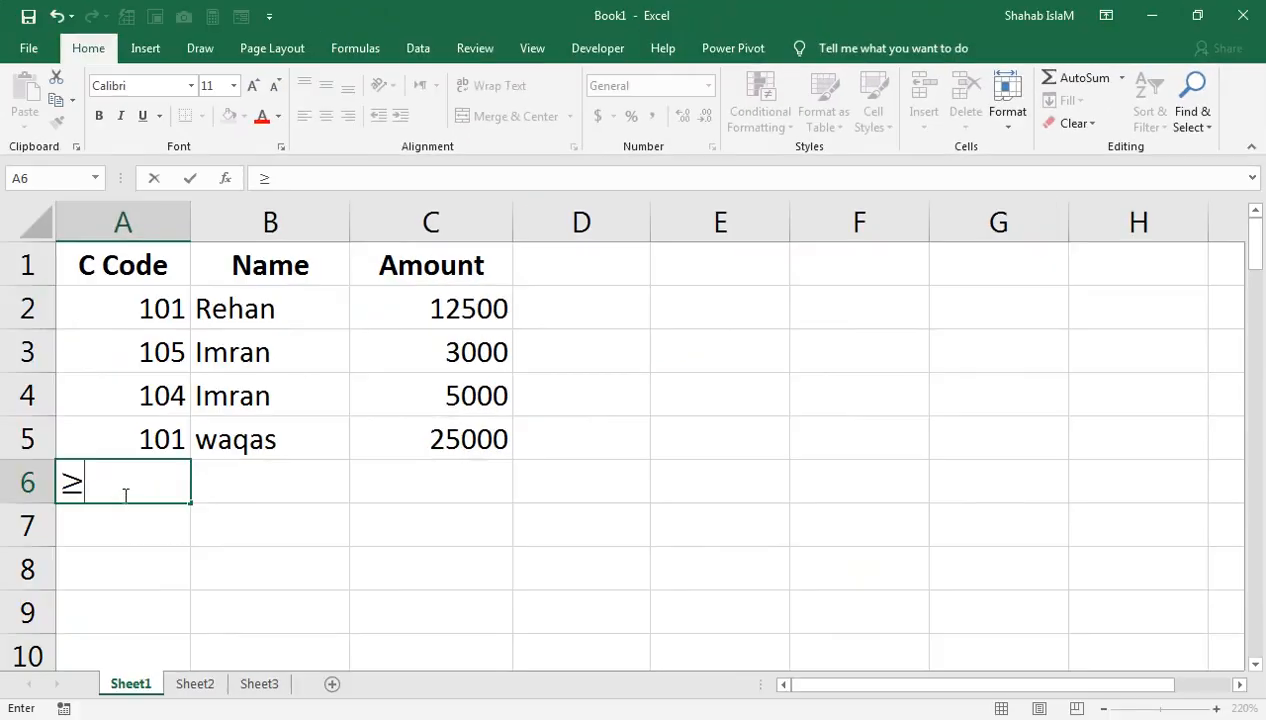
{"action": "type", "text": "01"}
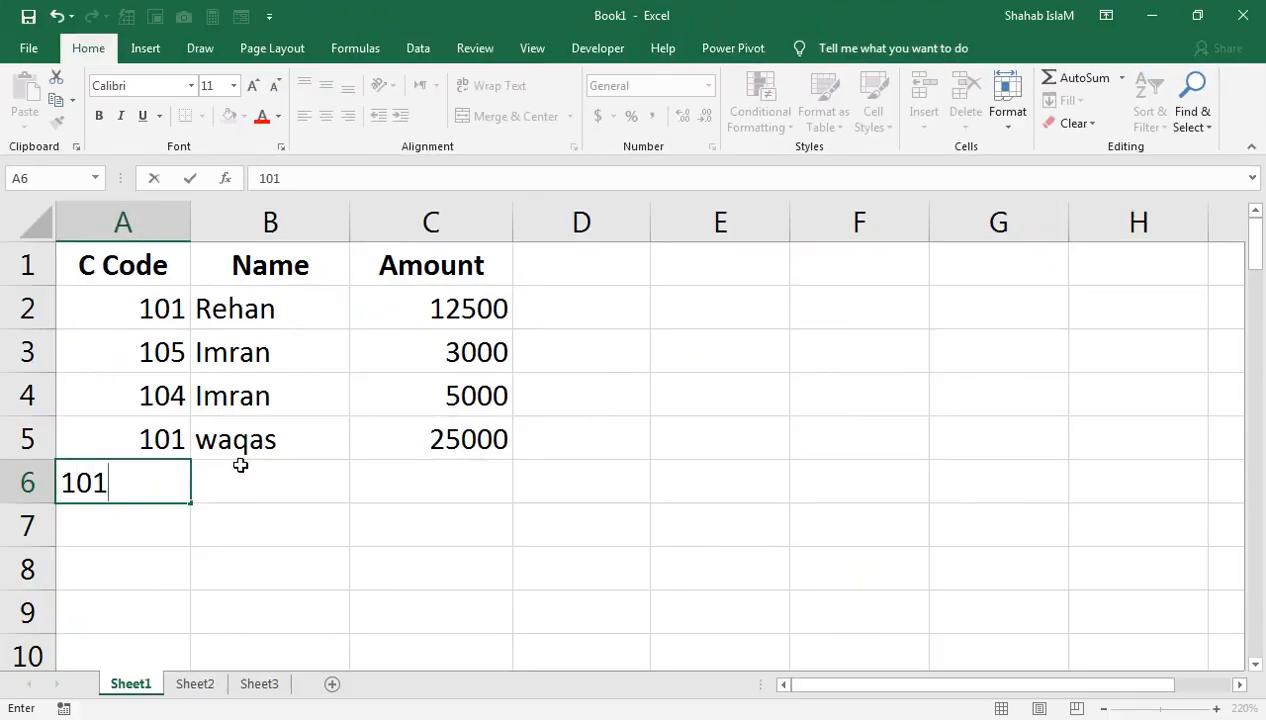
{"action": "left_click", "coordinate": [239, 465]}
{"action": "type", "text": "Rehan"}
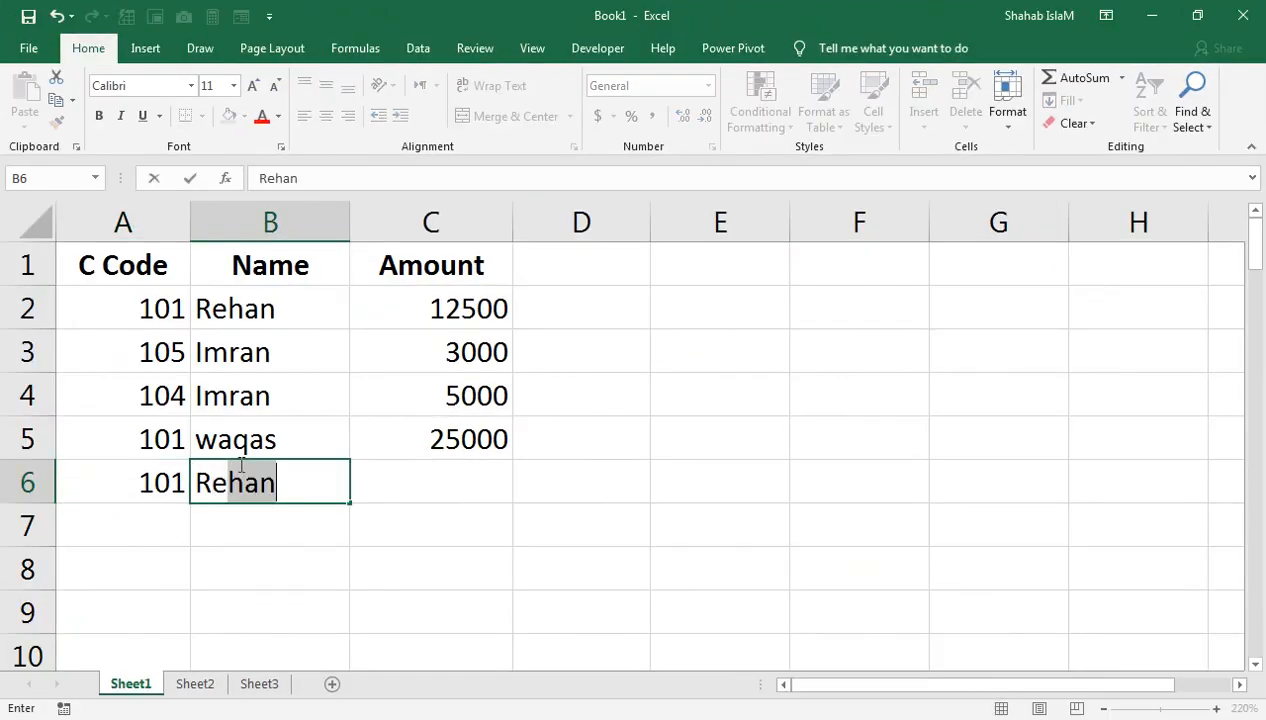
{"action": "key", "text": "Tab"}
{"action": "type", "text": "26000"}
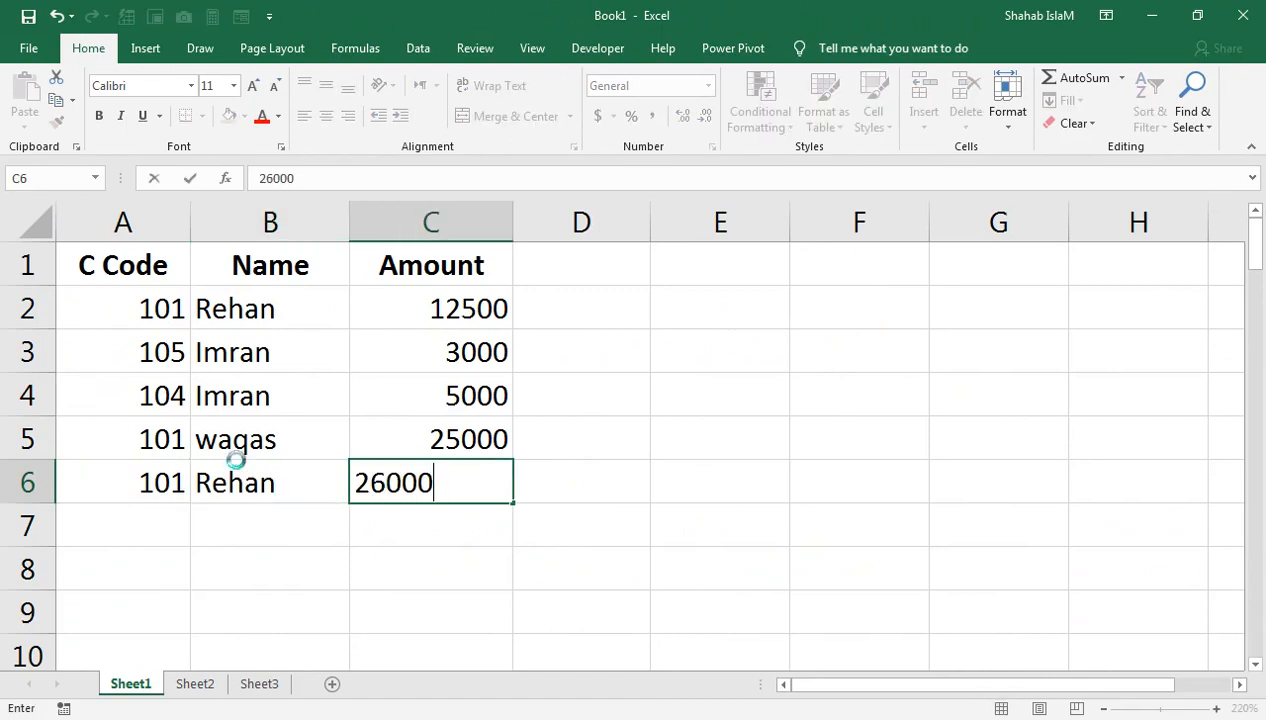
{"action": "key", "text": "Return"}
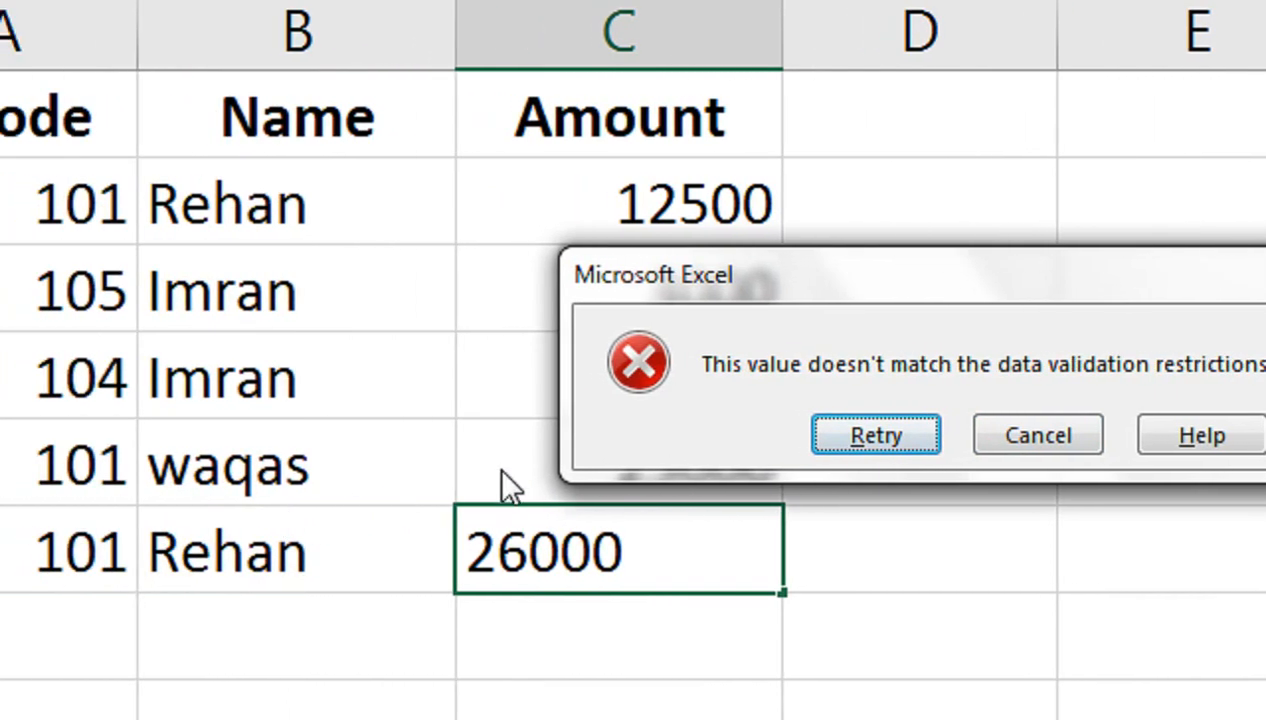
{"action": "left_click", "coordinate": [846, 435]}
- Title the Amount cells' validation error alert 'Limit Max 50000 Same ID'
{"action": "left_click_drag", "start_coordinate": [526, 181], "coordinate": [494, 561]}
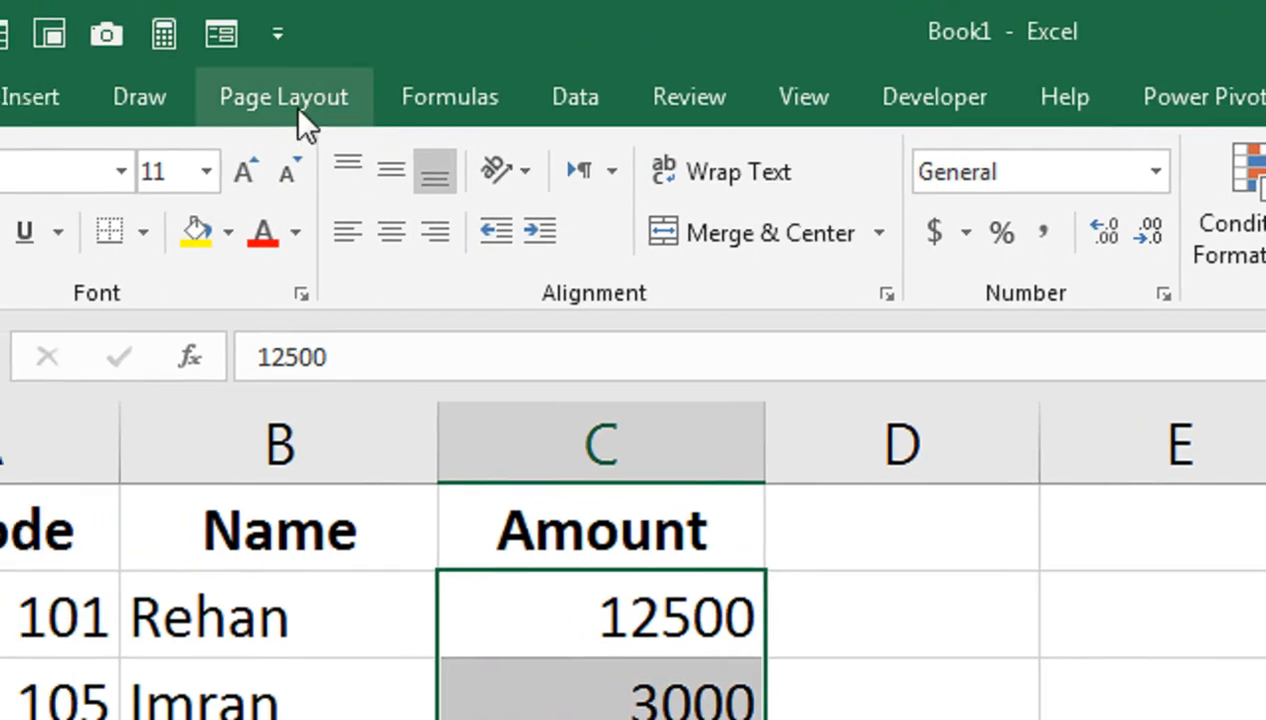
{"action": "left_click", "coordinate": [596, 100]}
{"action": "left_click", "coordinate": [931, 249]}
{"action": "left_click", "coordinate": [928, 296]}
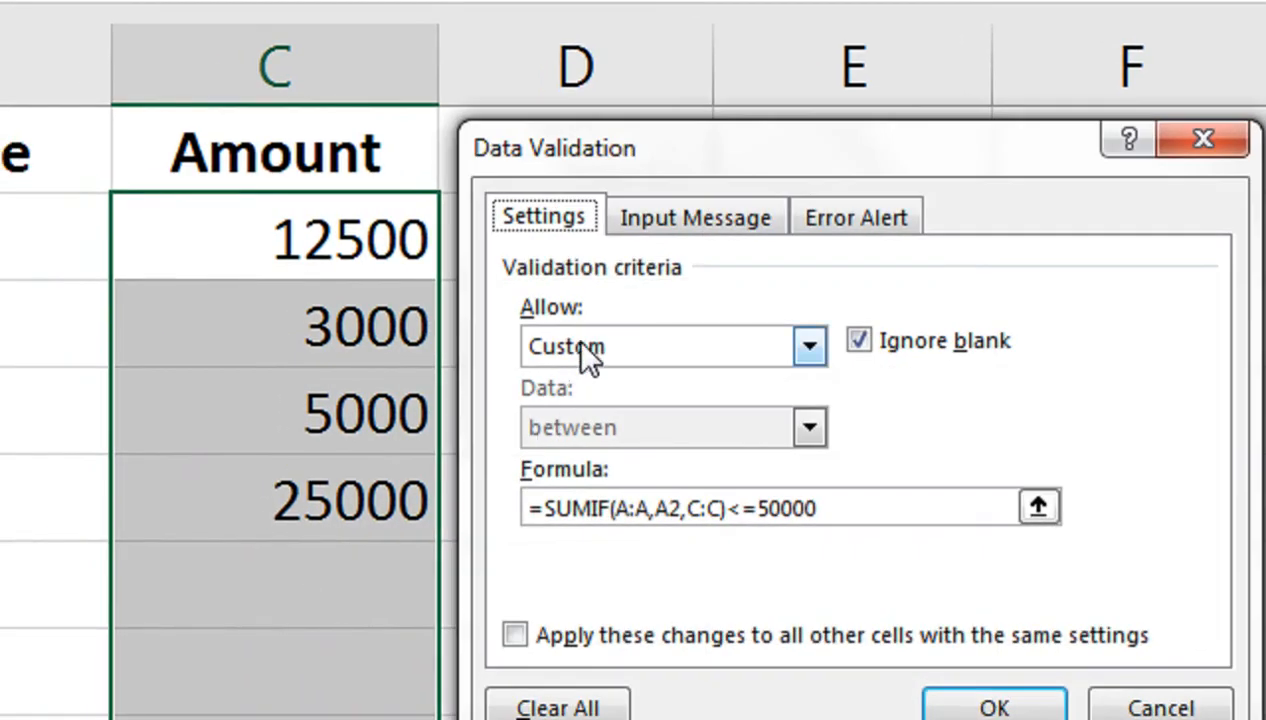
{"action": "left_click", "coordinate": [898, 230]}
{"action": "left_click", "coordinate": [924, 397]}
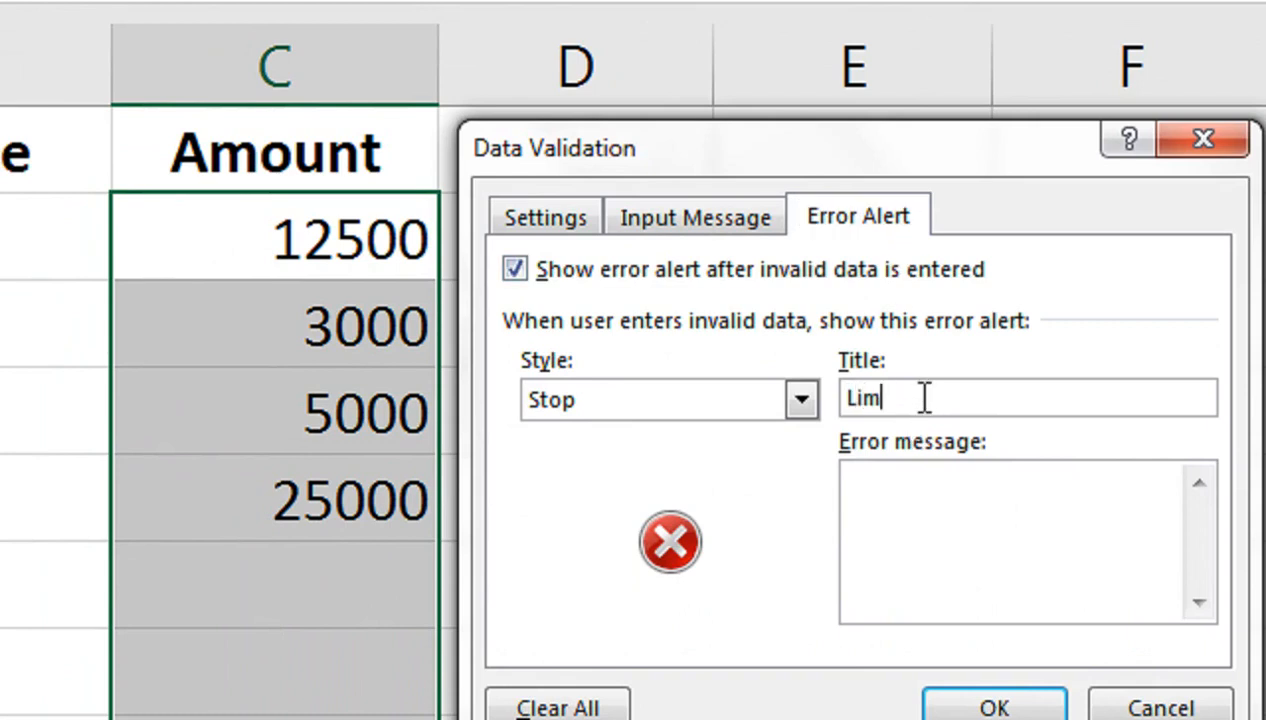
{"action": "type", "text": "Limit "}
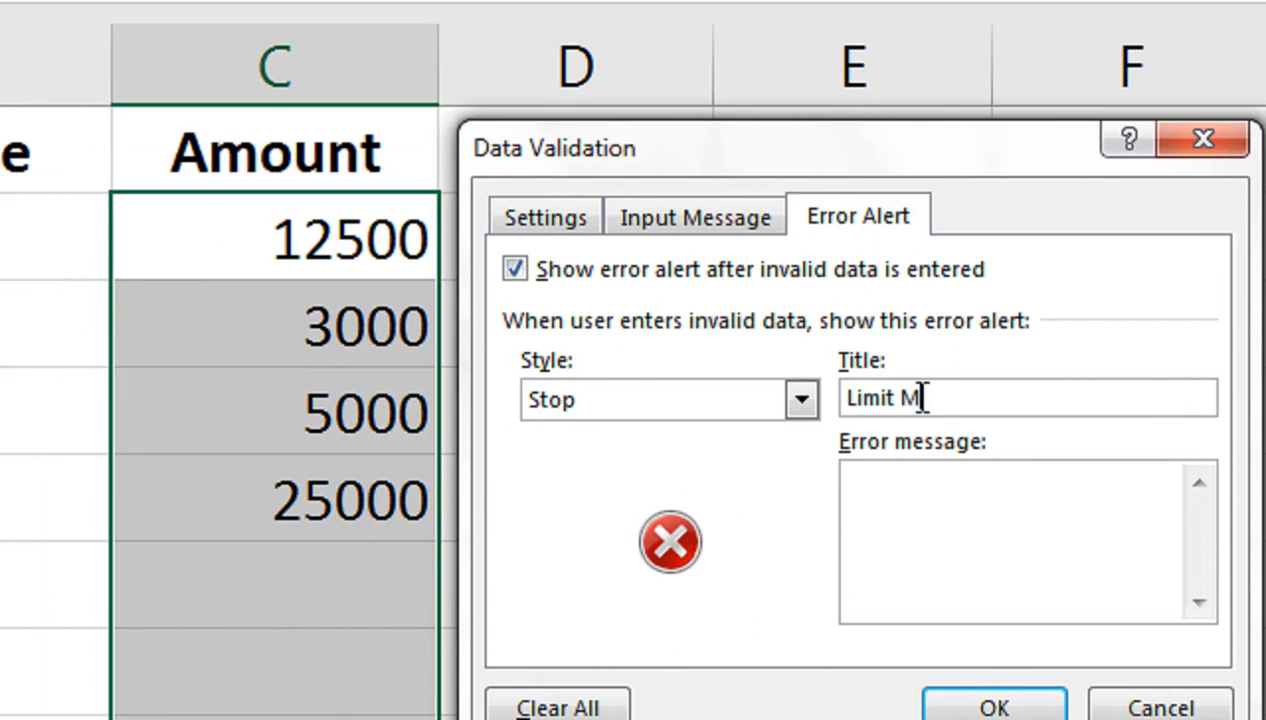
{"action": "type", "text": "Max 50000 Same ID"}
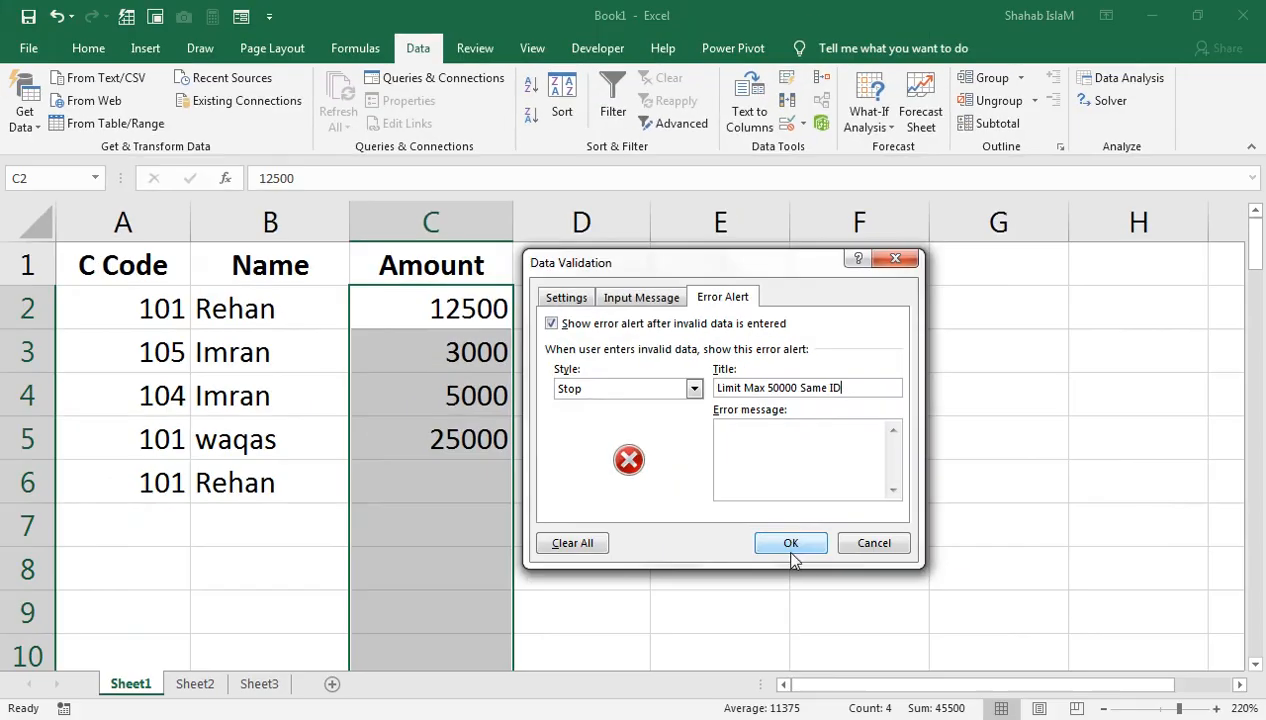
{"action": "left_click", "coordinate": [978, 707]}
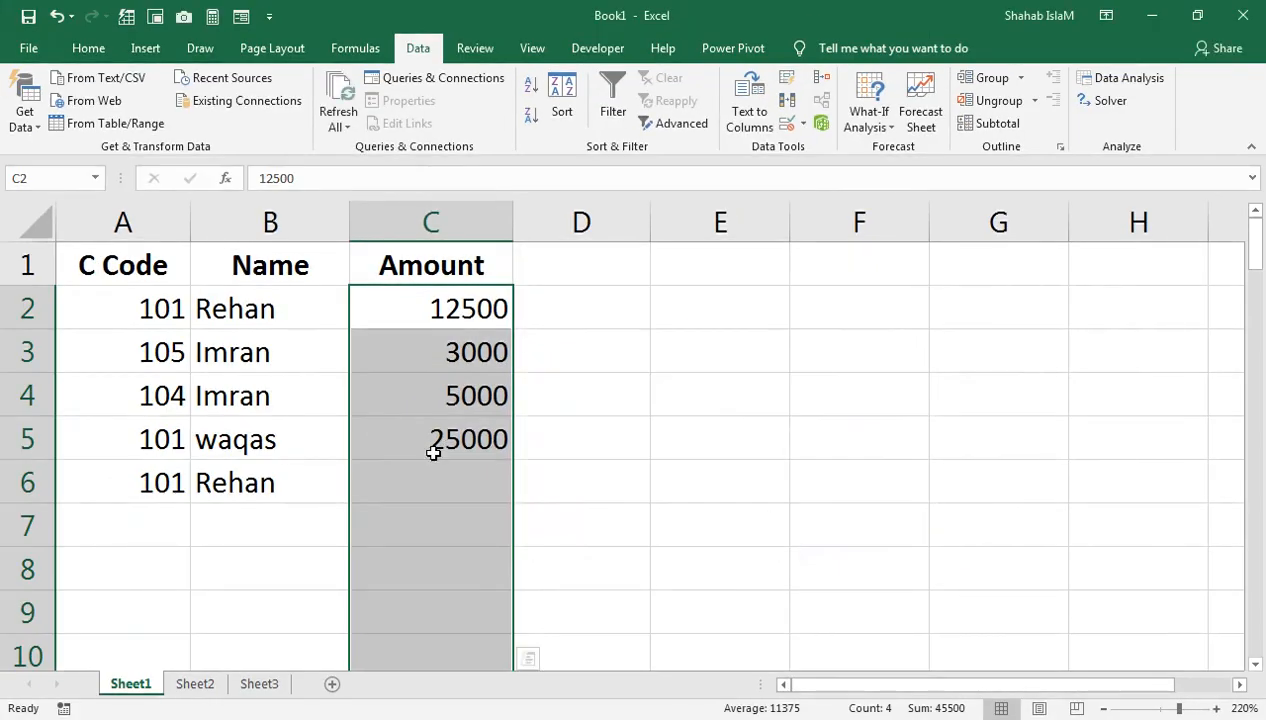
- Enter 26000 in C6 to trigger the Limit Max 50000 Same ID alert, then cancel it
{"action": "left_click", "coordinate": [431, 450]}
{"action": "left_click", "coordinate": [428, 476]}
{"action": "type", "text": "26000"}
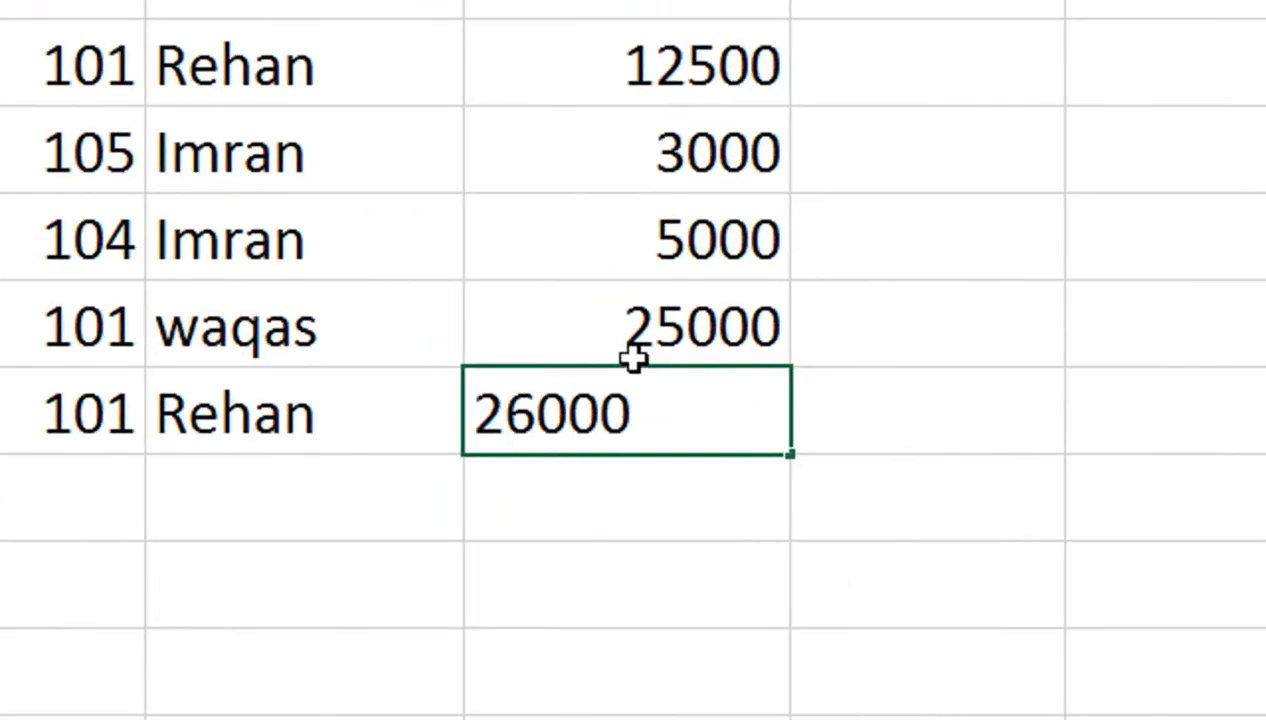
{"action": "key", "text": "Return"}
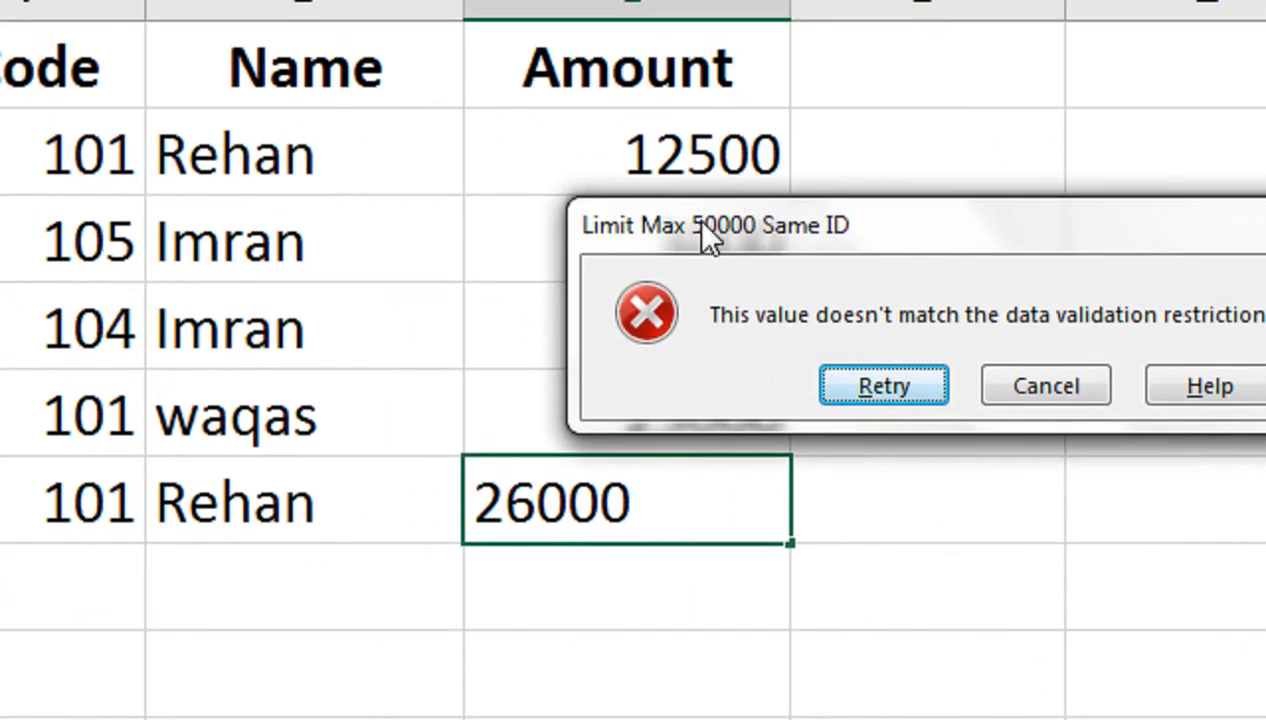
{"action": "left_click_drag", "start_coordinate": [697, 185], "coordinate": [988, 115]}
{"action": "left_click_drag", "start_coordinate": [977, 169], "coordinate": [992, 166]}
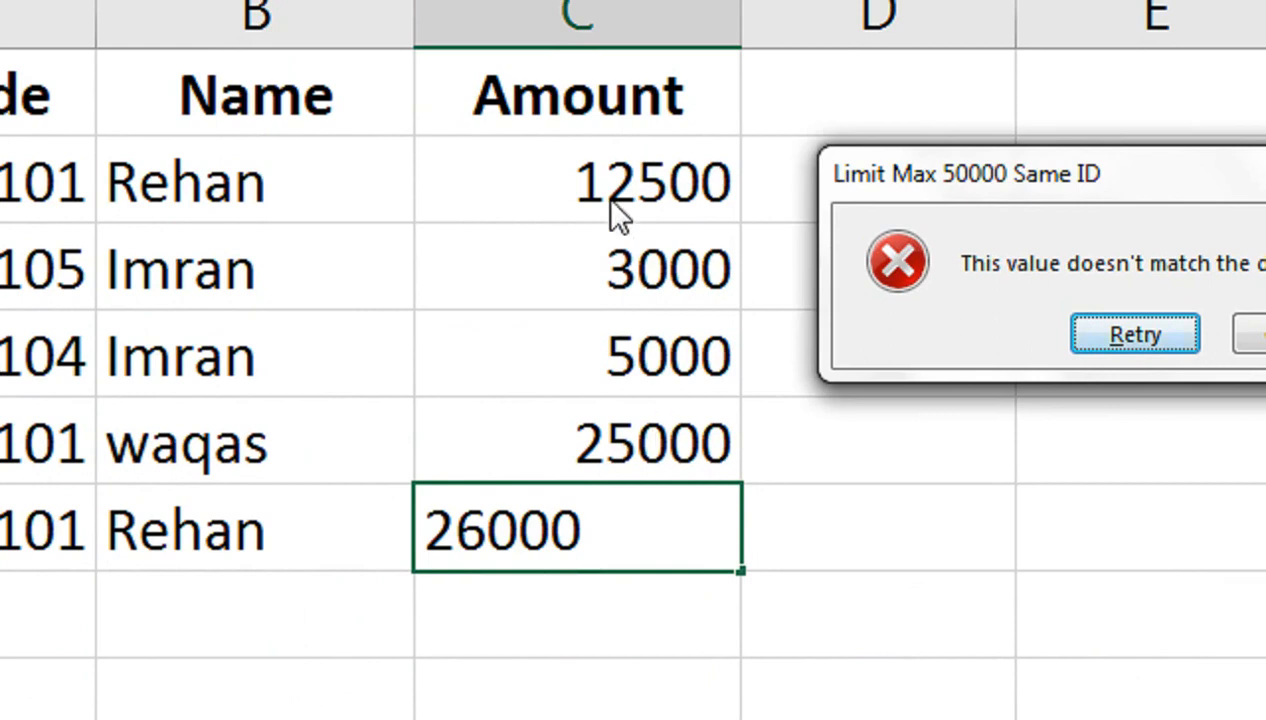
{"action": "left_click", "coordinate": [1265, 335]}
- Enter 12000 as the row 6 amount and return to the top of the sheet
{"action": "left_click", "coordinate": [623, 519]}
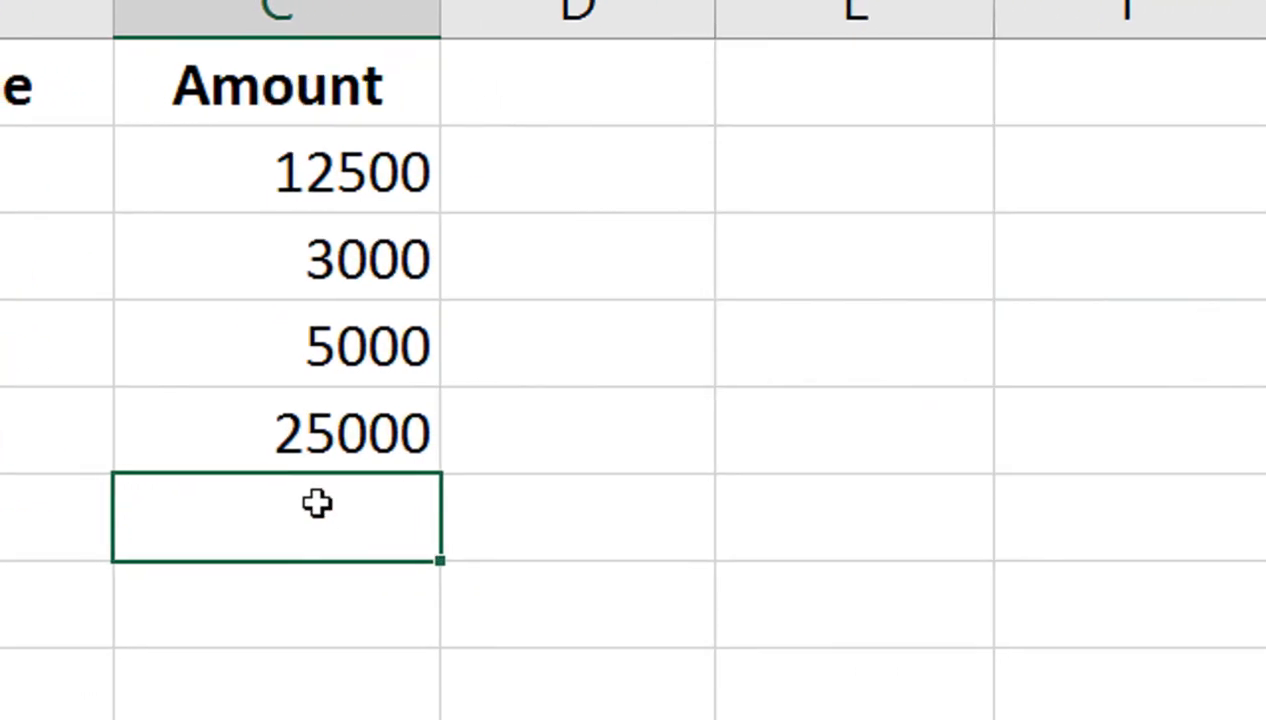
{"action": "type", "text": "12000"}
{"action": "key", "text": "Return"}
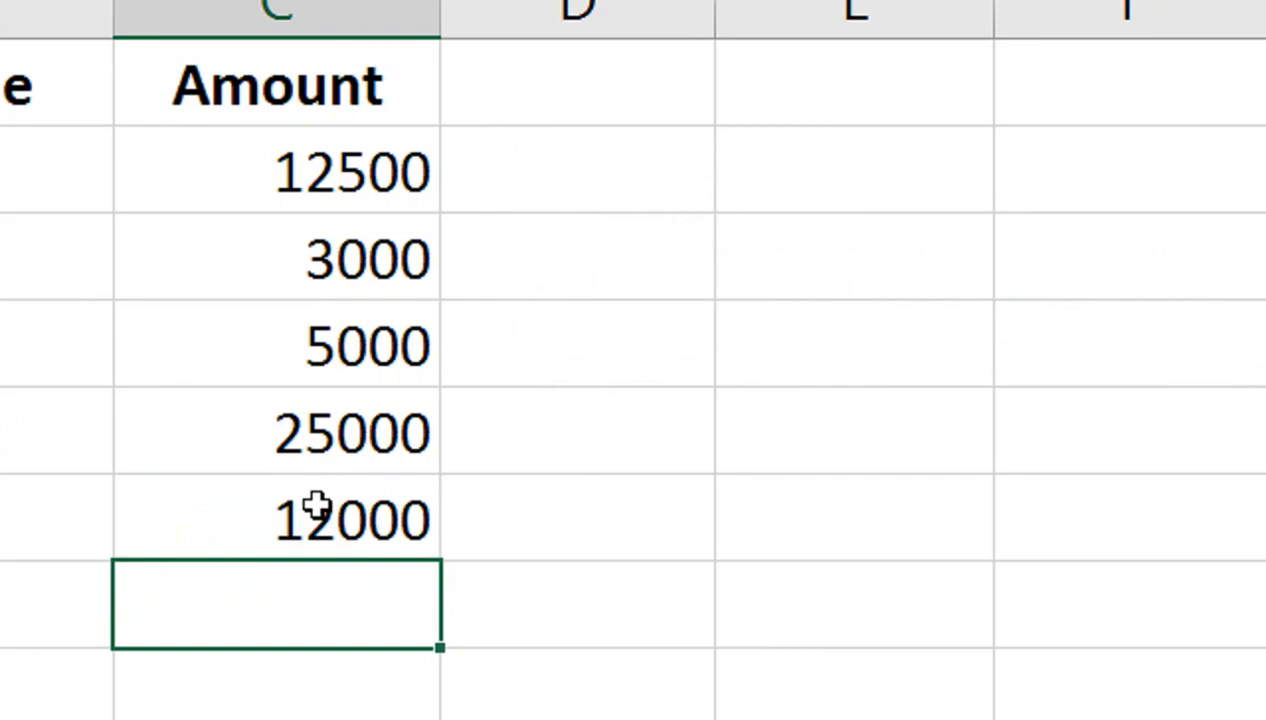
{"action": "left_click", "coordinate": [301, 472]}
{"action": "left_click", "coordinate": [314, 445]}
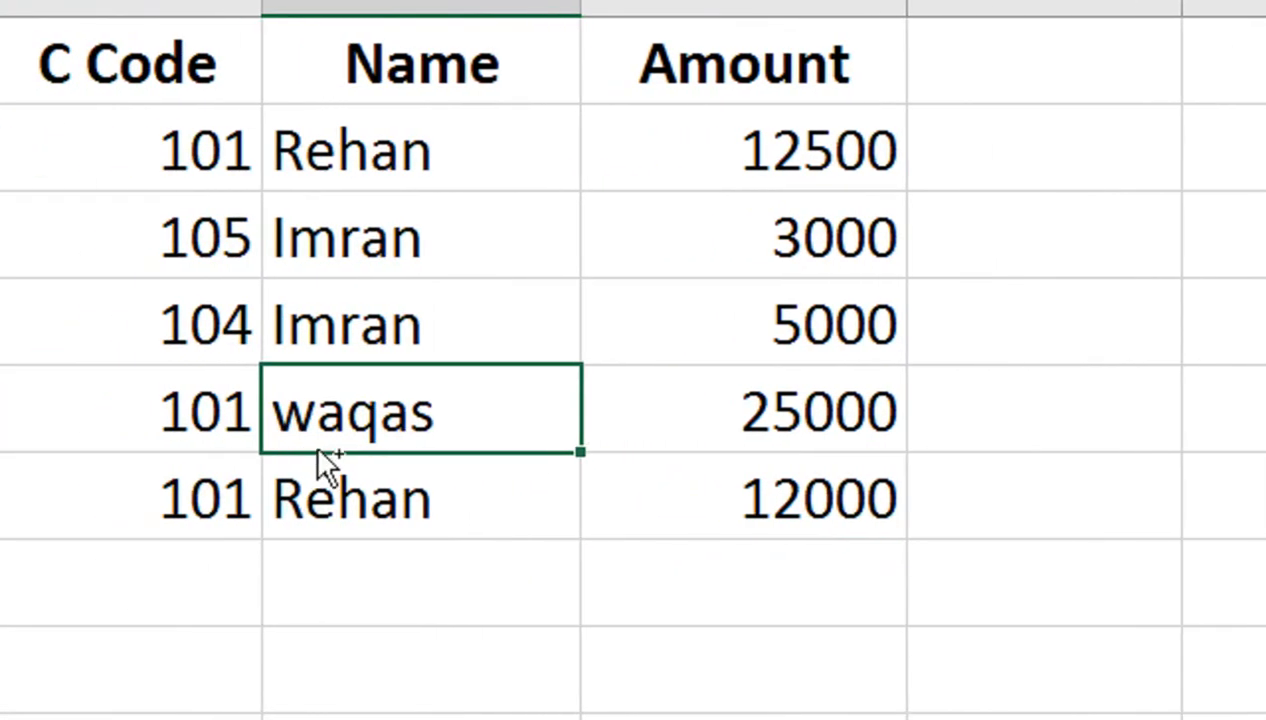
{"action": "key", "text": "ctrl+Home"}
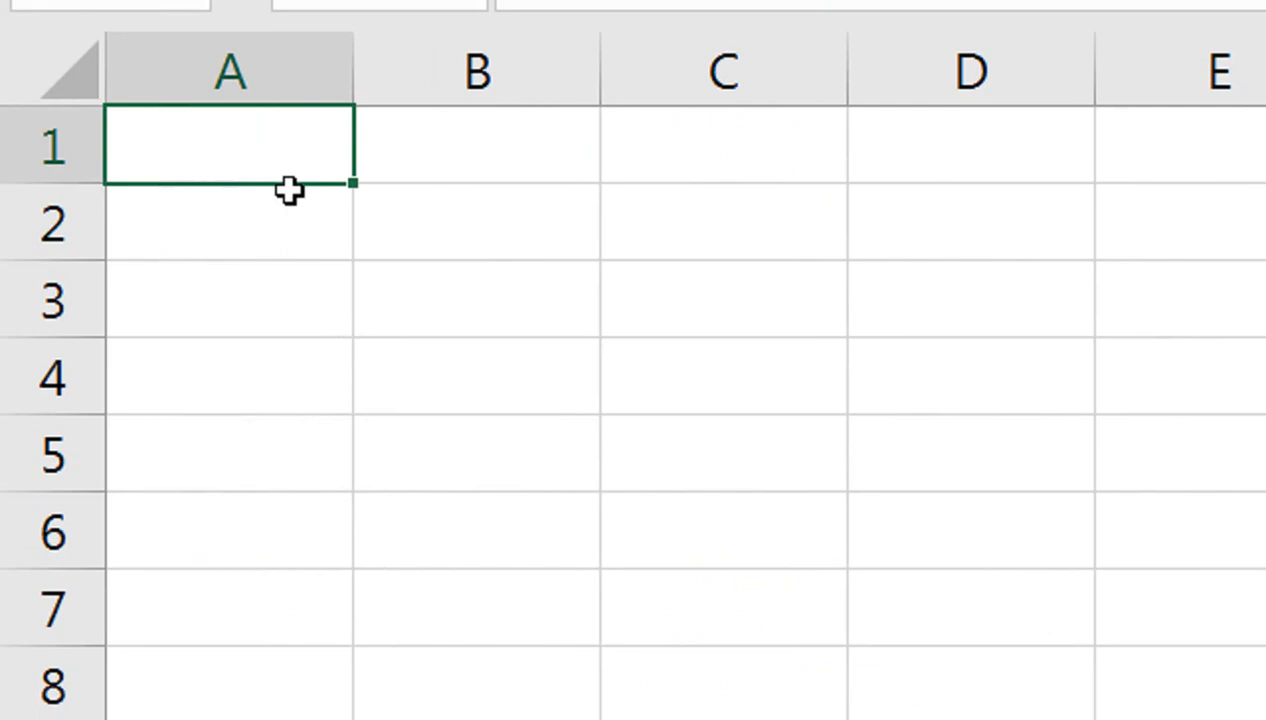
- Enter the heading CNIC in A1 and widen column A for long ID numbers
{"action": "type", "text": "CNIC"}
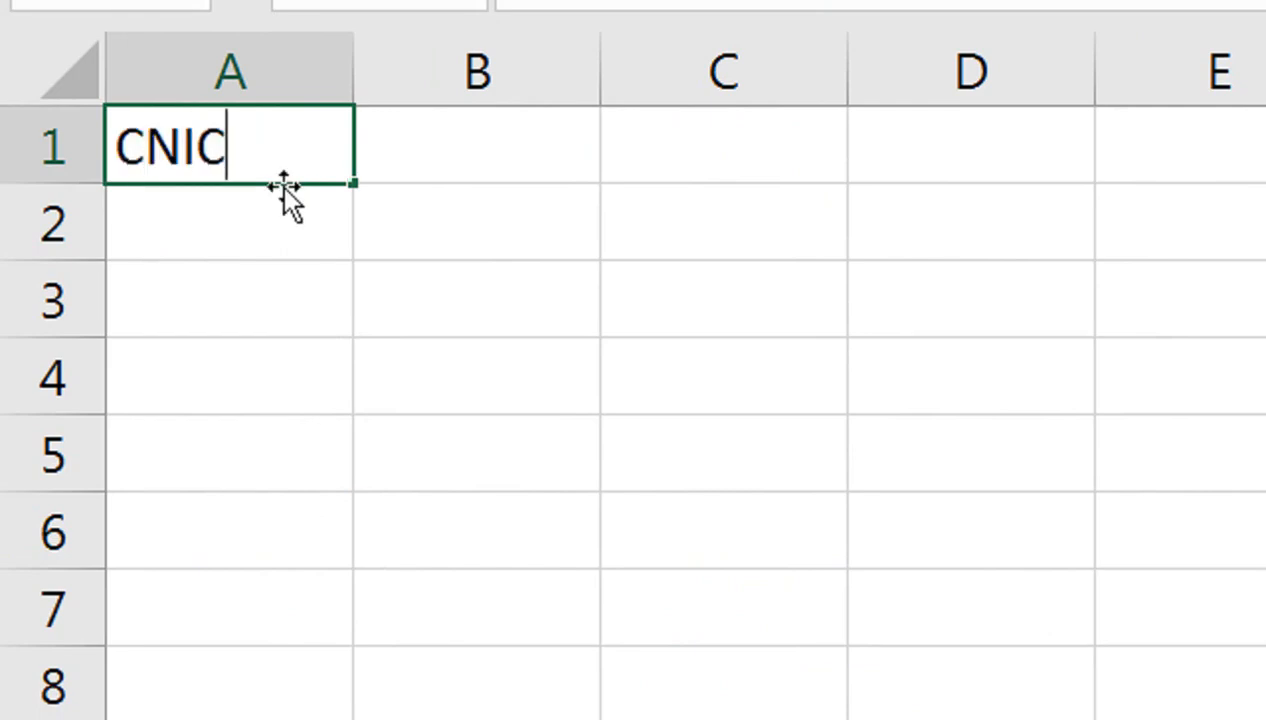
{"action": "key", "text": "Tab"}
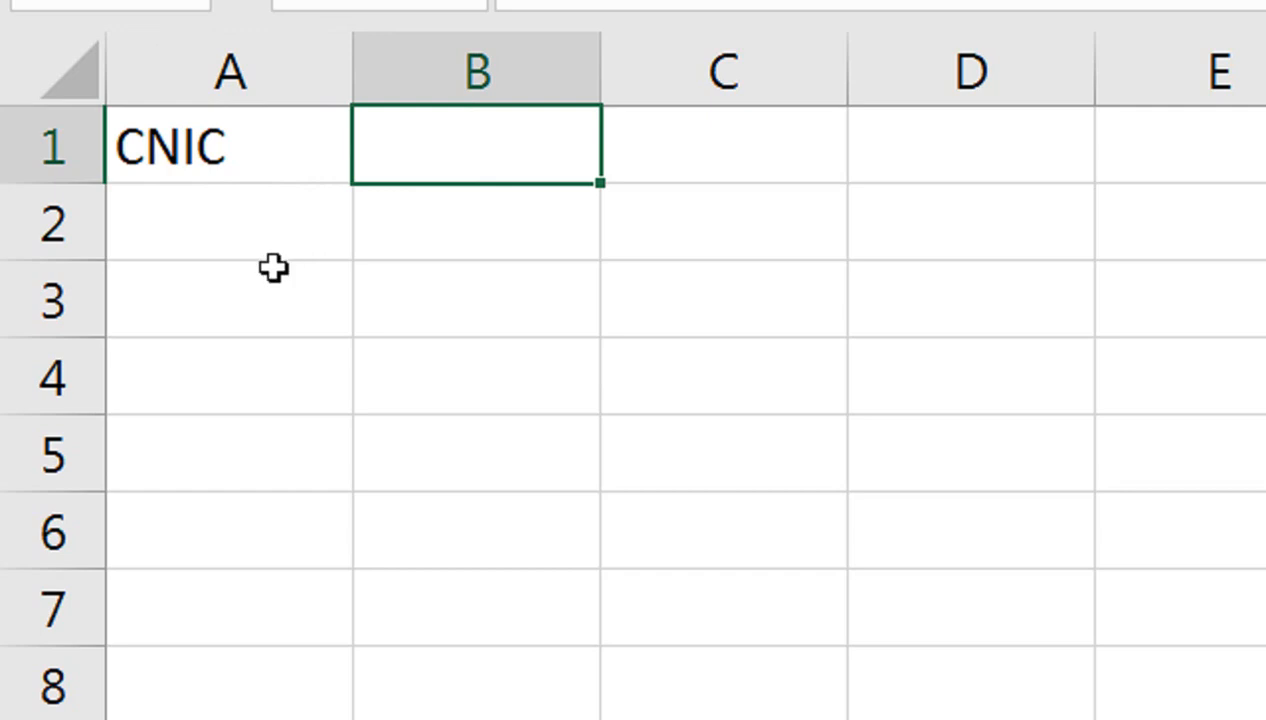
{"action": "left_click_drag", "start_coordinate": [346, 180], "coordinate": [477, 182]}
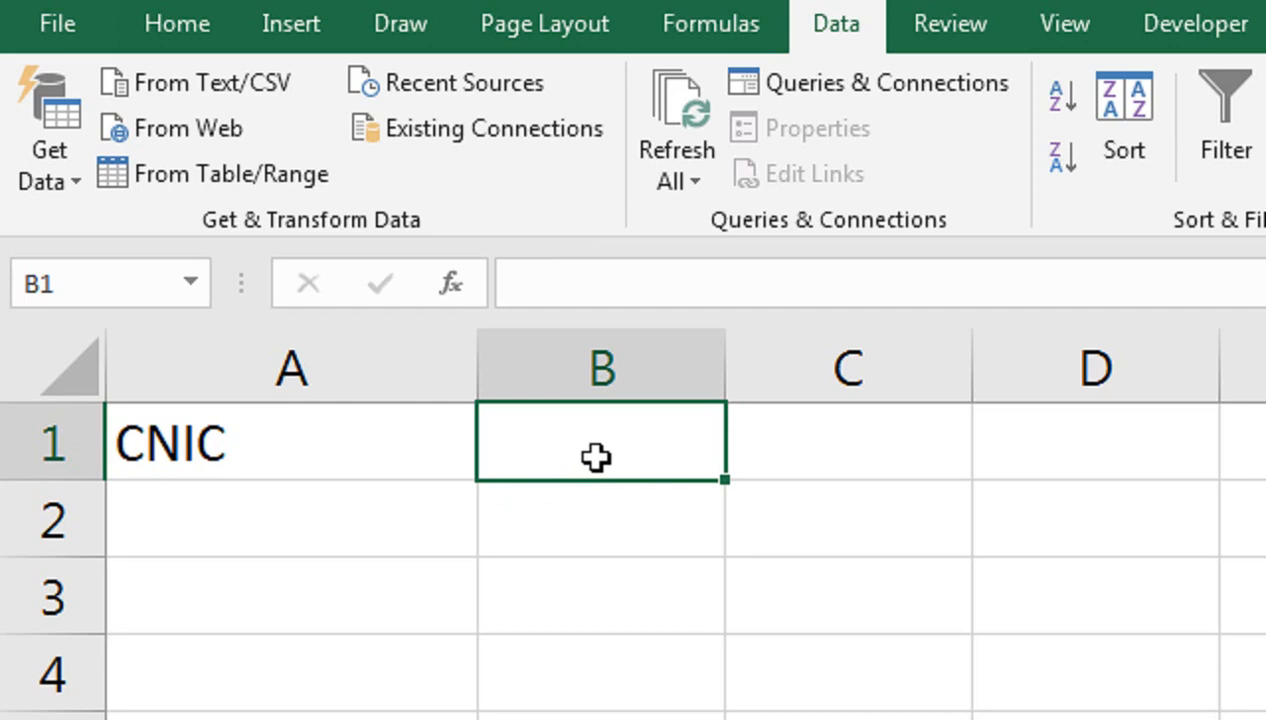
- Add headings PAY AMOUNT in B1, auto-fitted, and PAY DATE in C1
{"action": "type", "text": "PAY AMOUNT"}
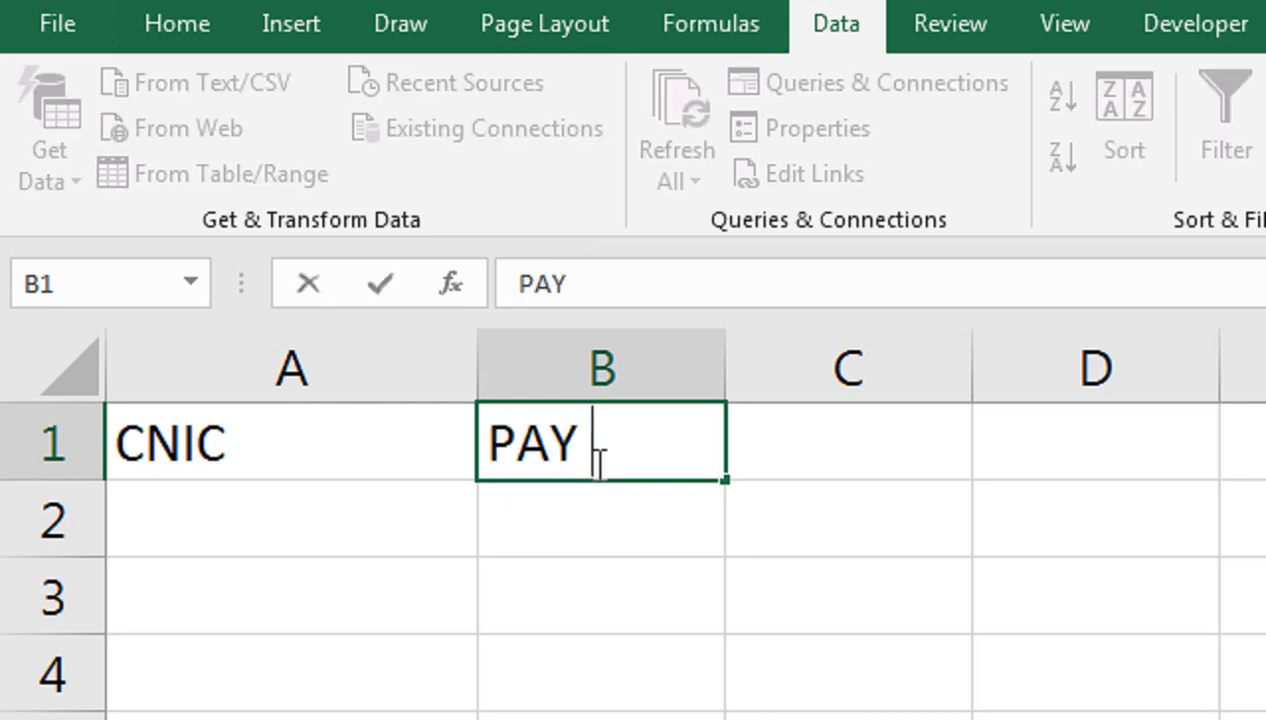
{"action": "key", "text": "Left"}
{"action": "left_click", "coordinate": [598, 463]}
{"action": "key", "text": "alt"}
{"action": "key", "text": "c"}
{"action": "key", "text": "a"}
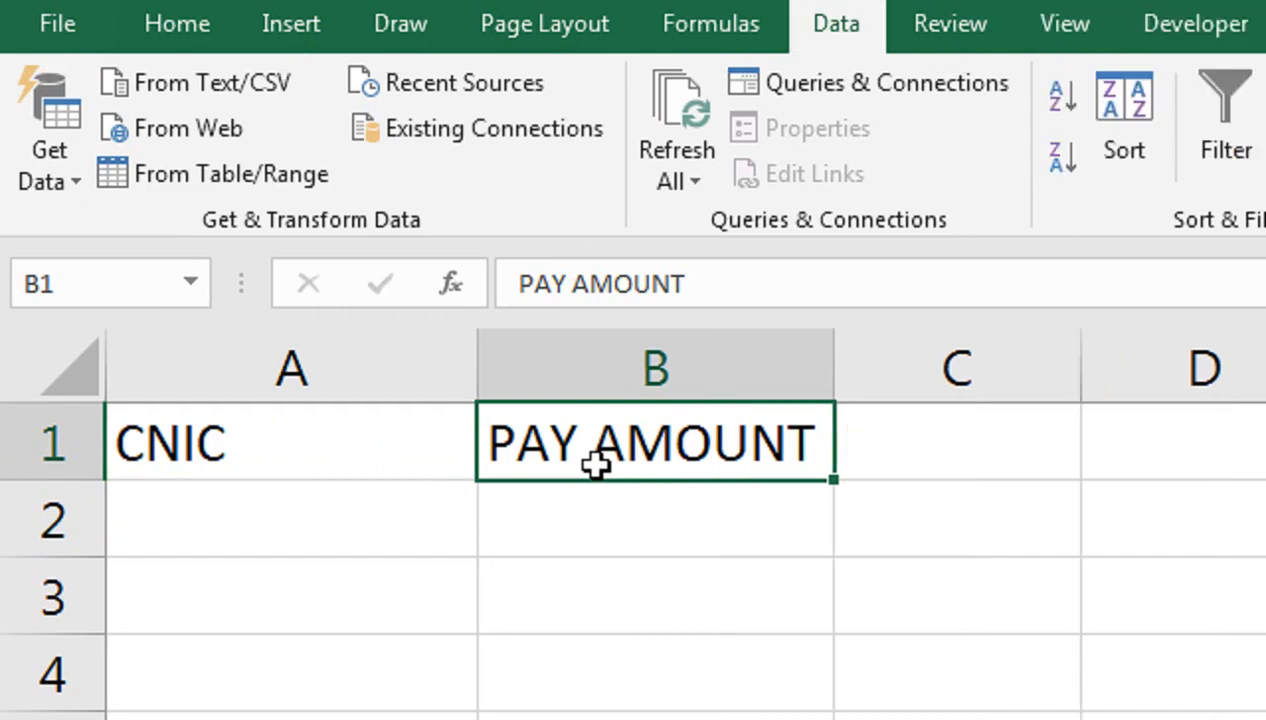
{"action": "key", "text": "Right"}
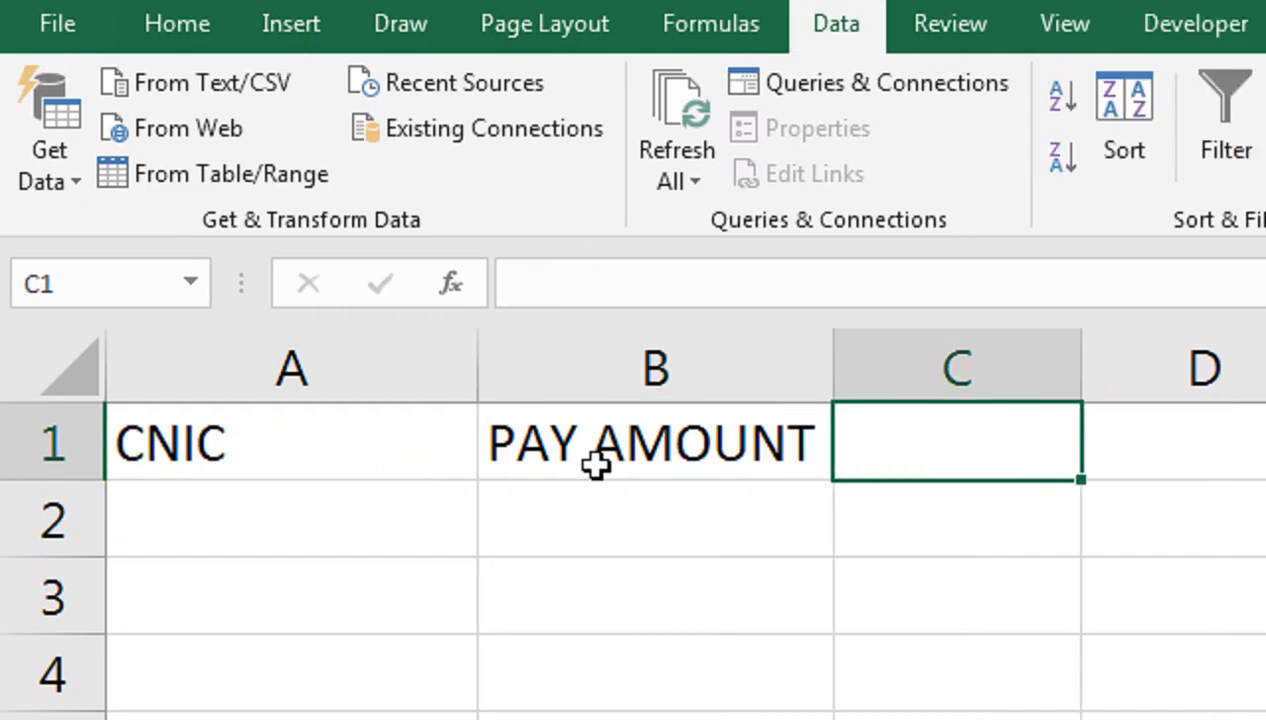
{"action": "type", "text": "nAME"}
{"action": "key", "text": "BackSpace"}
{"action": "key", "text": "BackSpace"}
{"action": "key", "text": "BackSpace"}
{"action": "key", "text": "BackSpace"}
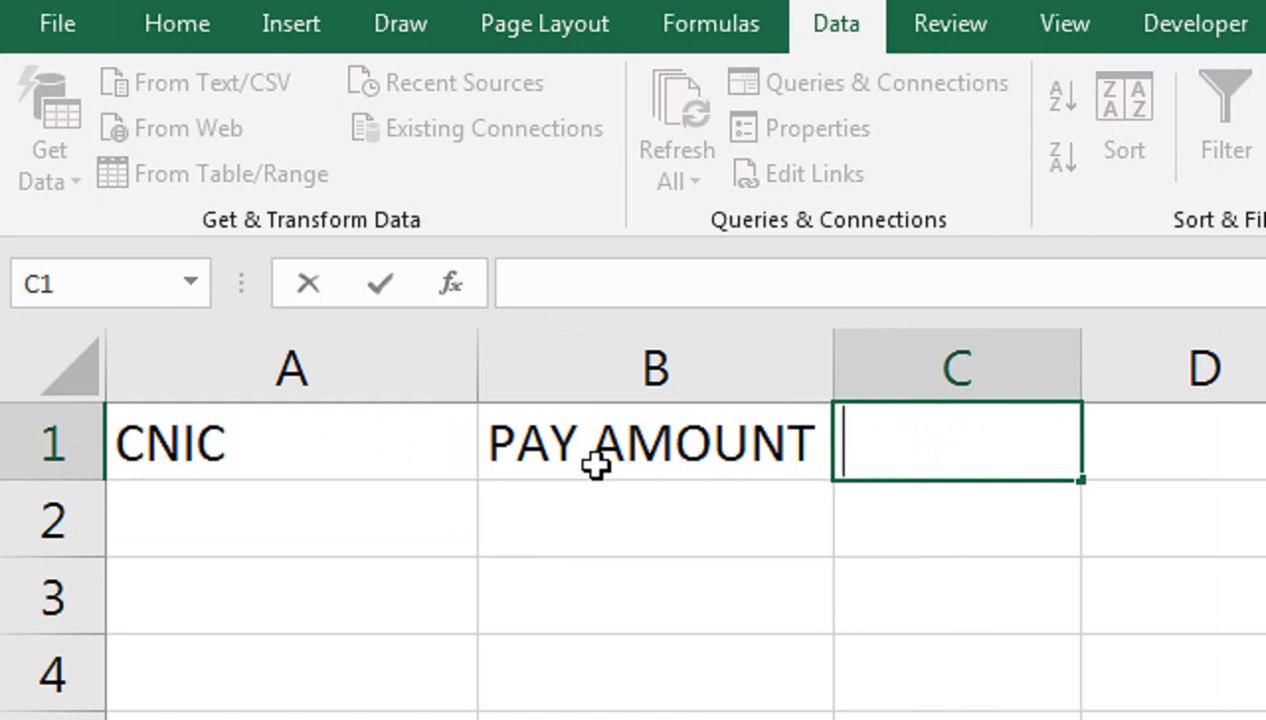
{"action": "type", "text": "PAY DATE"}
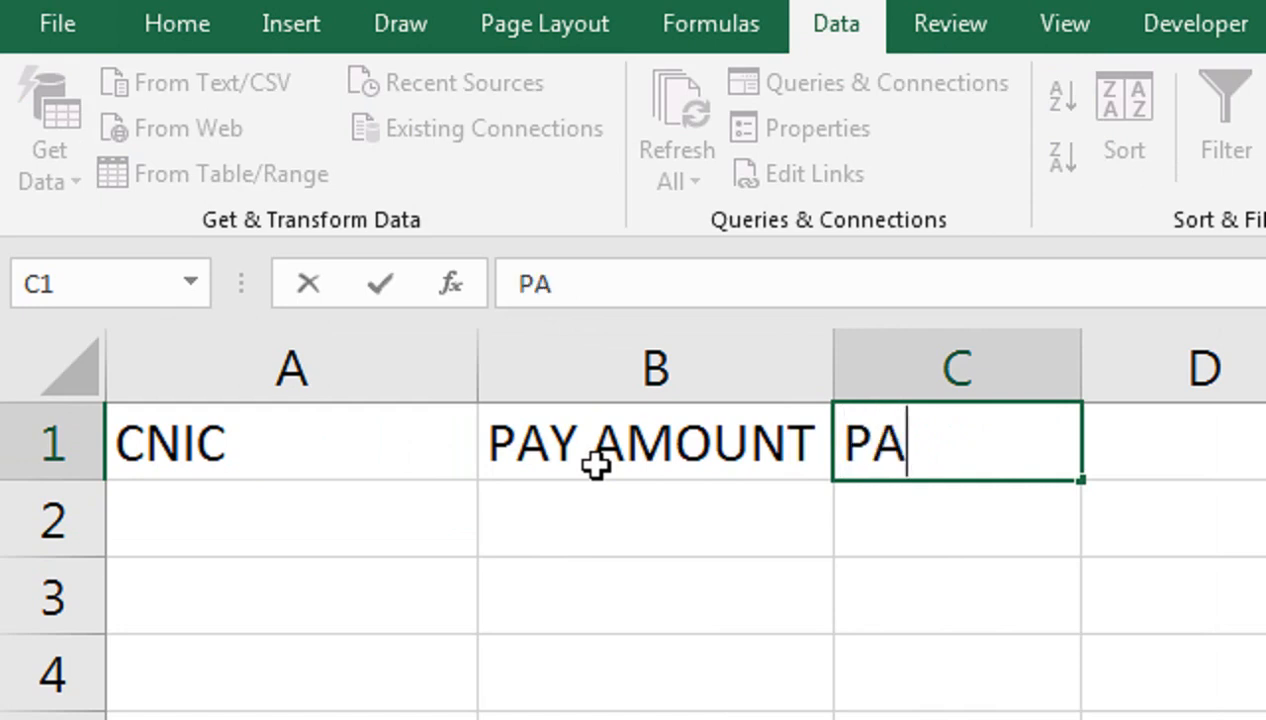
{"action": "key", "text": "Return"}
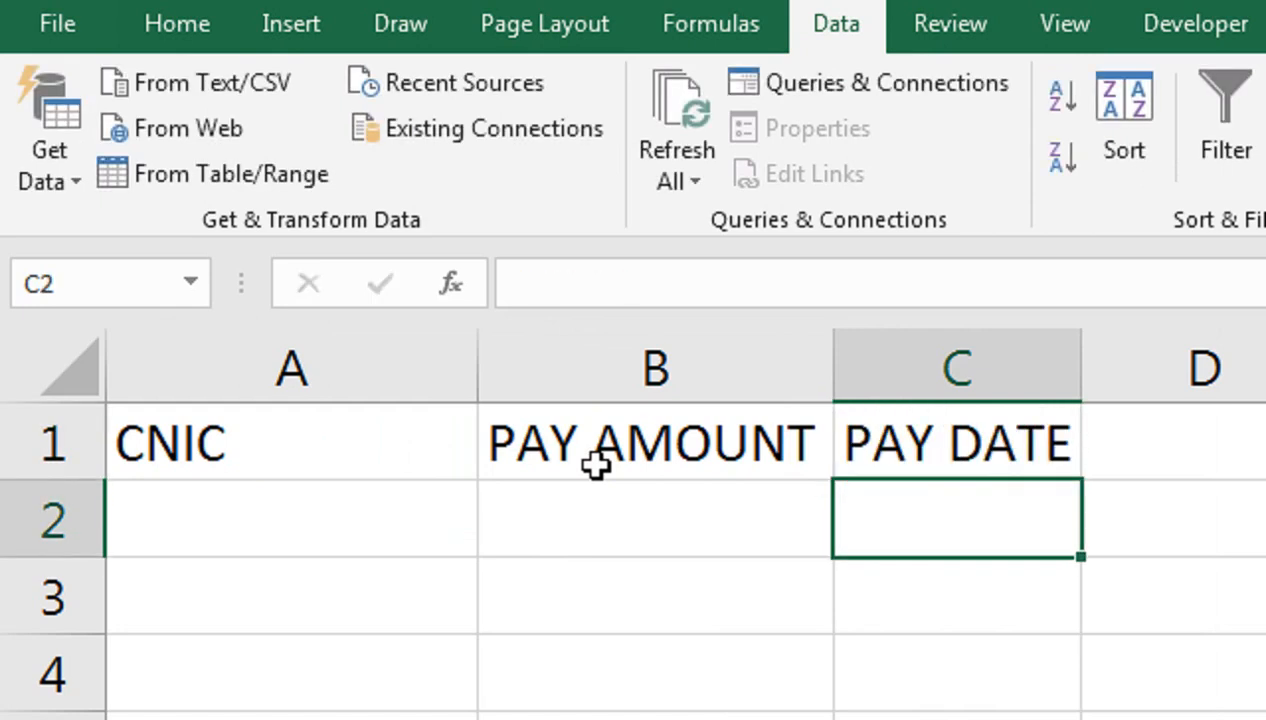
{"action": "key", "text": "Left"}
{"action": "key", "text": "Left"}
- Enter the first CNIC number in A2, correcting the mistyped digits
{"action": "type", "text": "4201"}
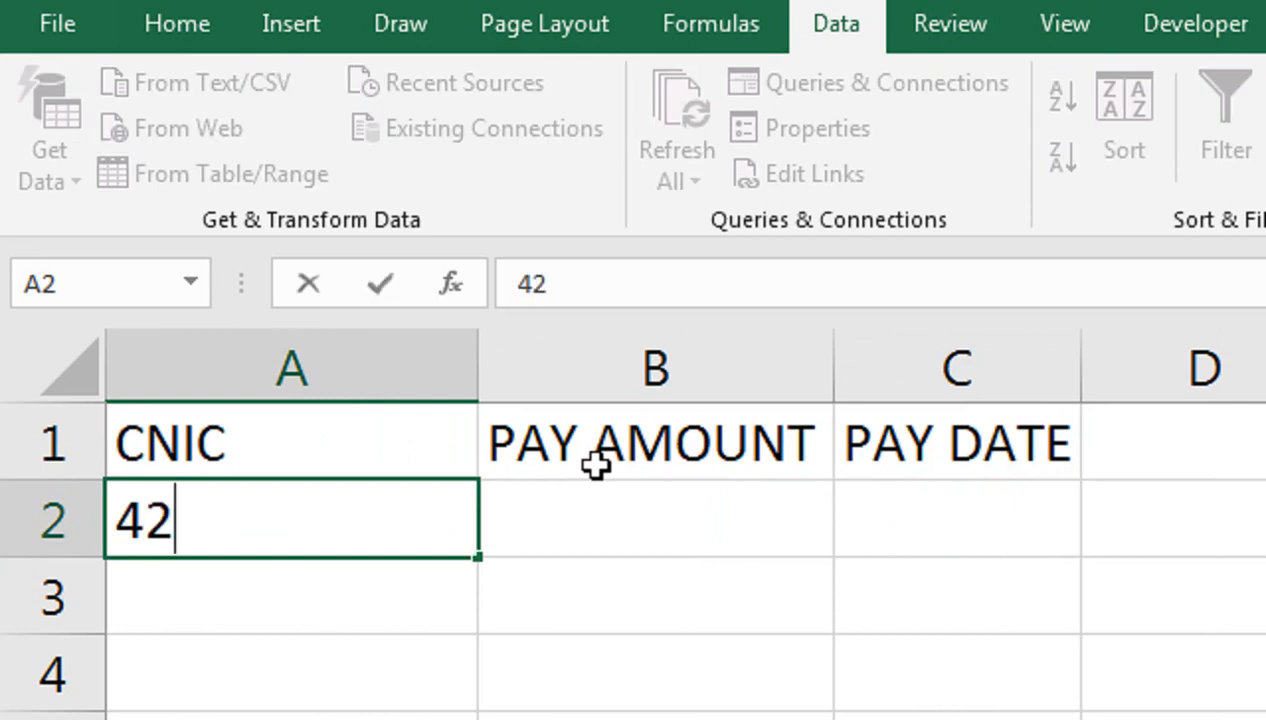
{"action": "key", "text": "BackSpace"}
{"action": "key", "text": "BackSpace"}
{"action": "type", "text": "1012"}
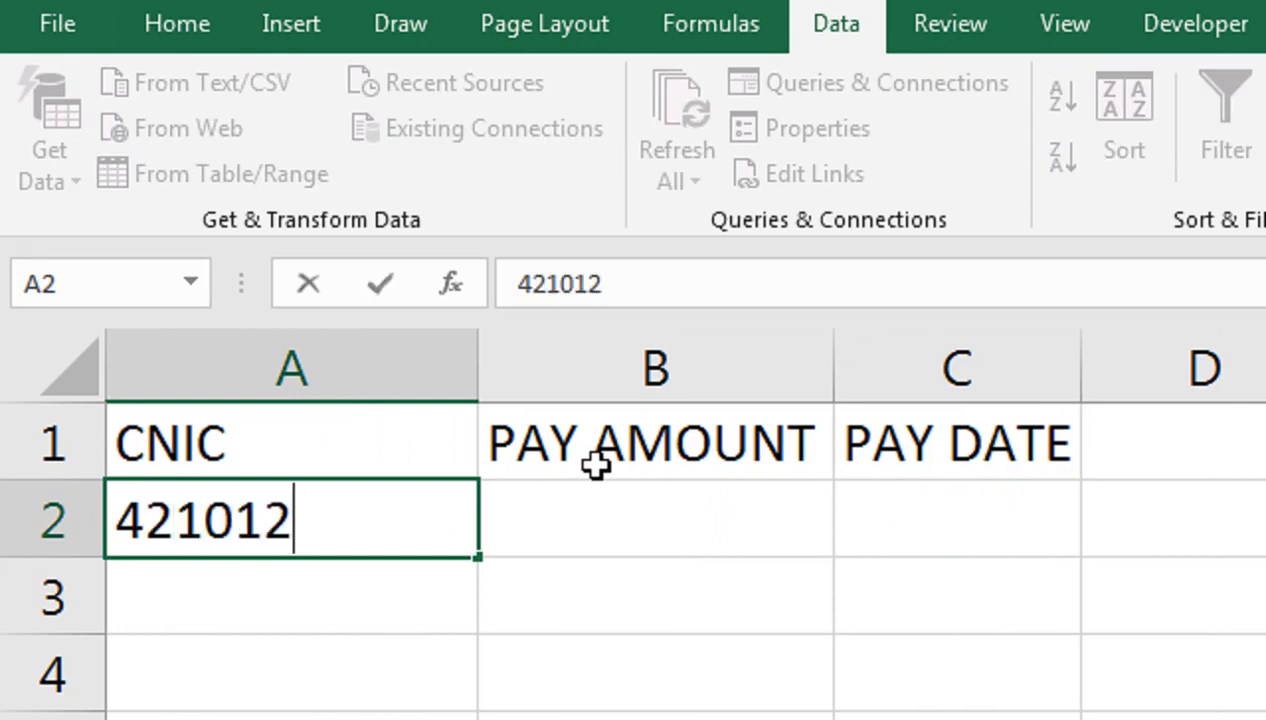
{"action": "key", "text": "BackSpace"}
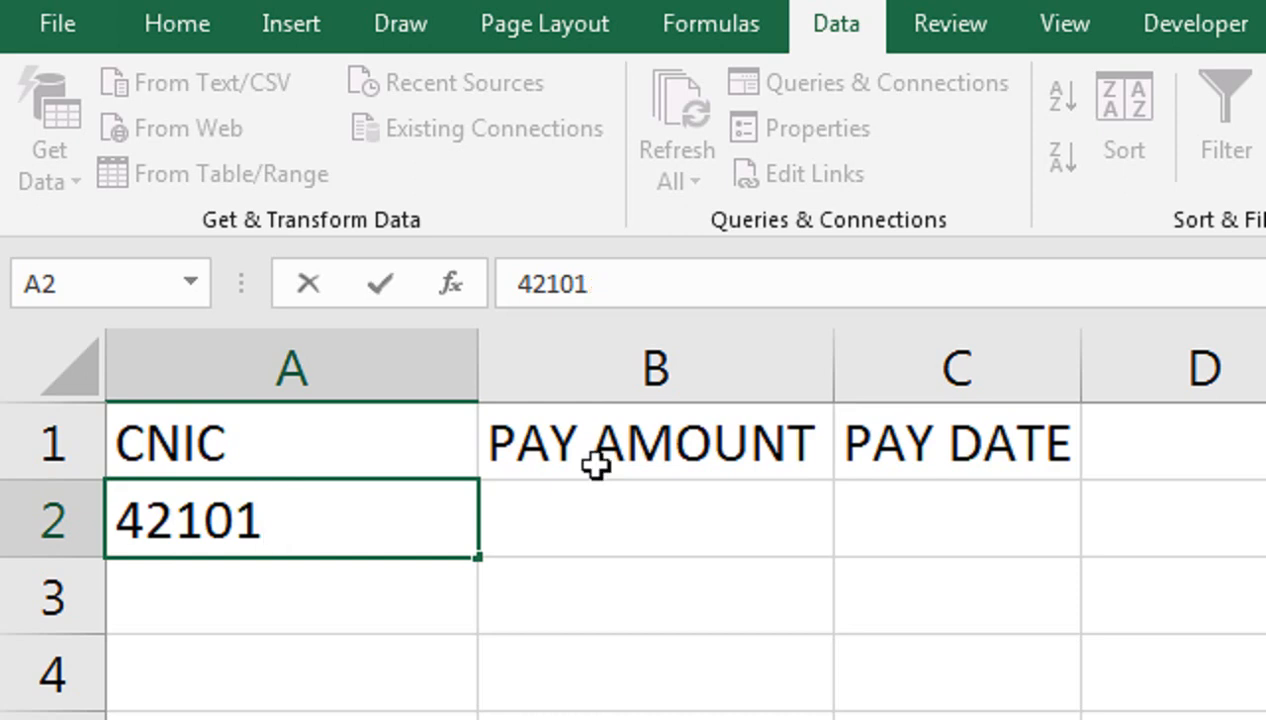
{"action": "type", "text": "123"}
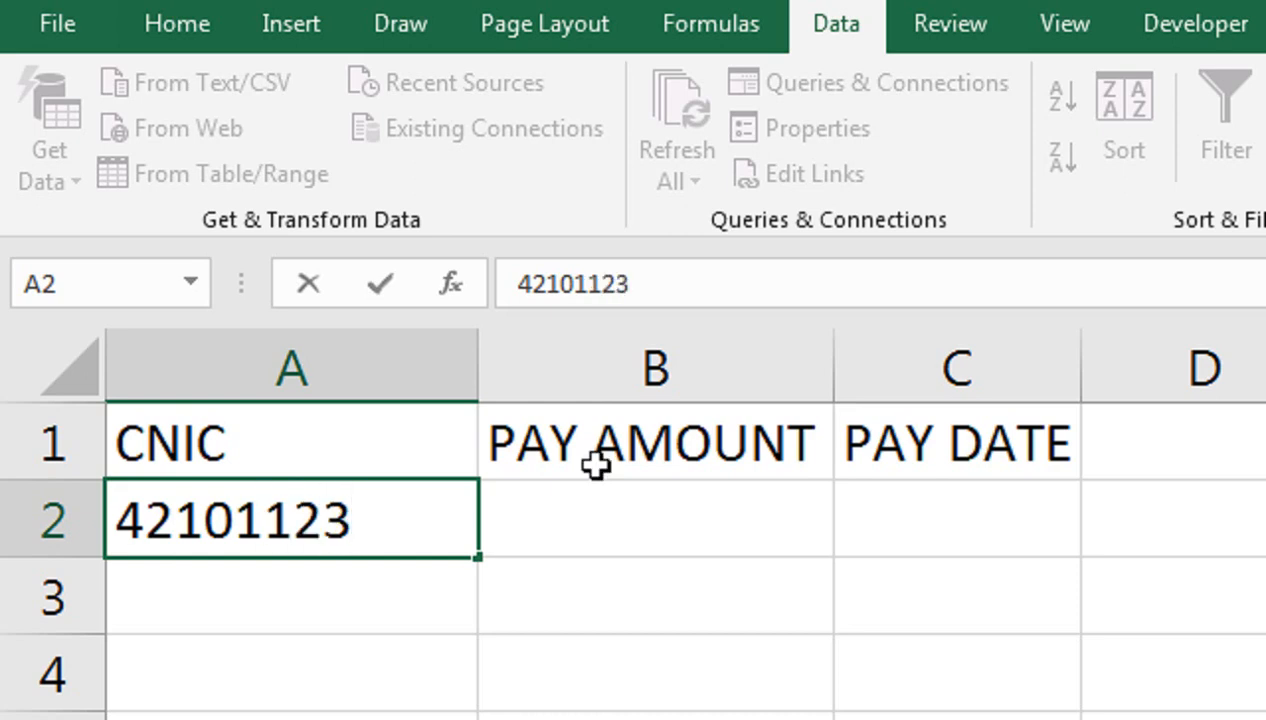
{"action": "type", "text": "456"}
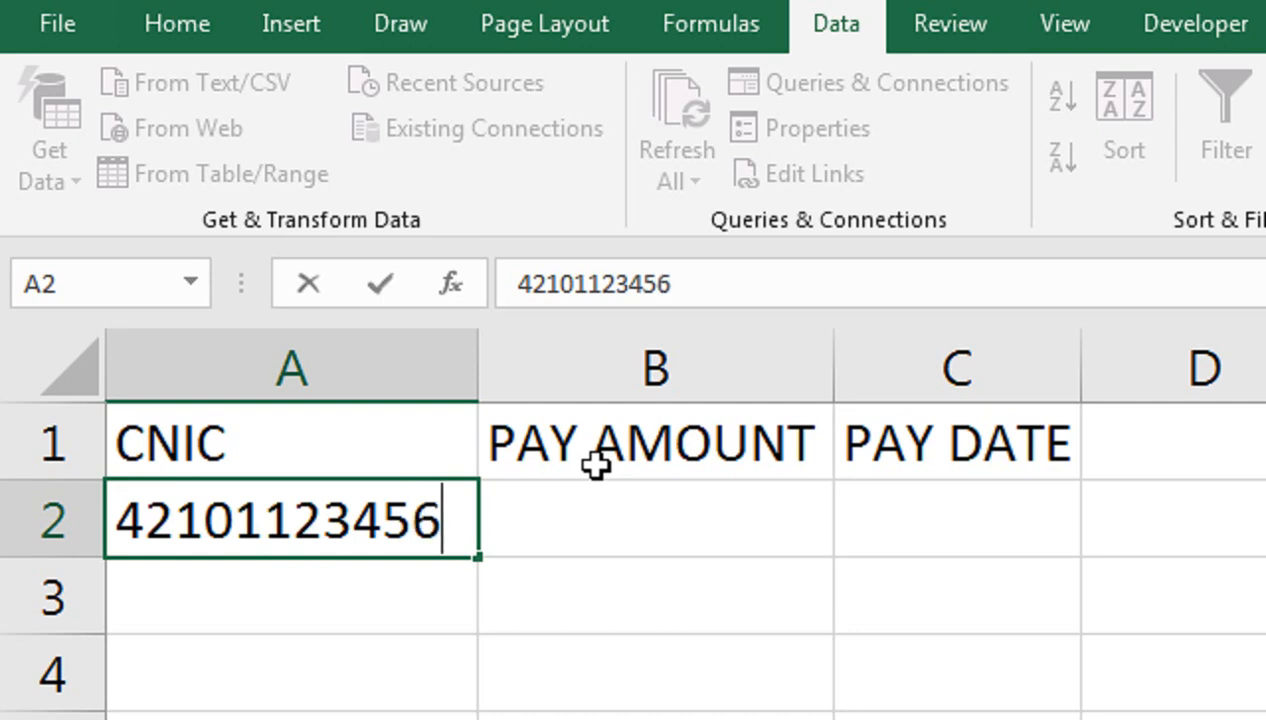
{"action": "type", "text": "9-"}
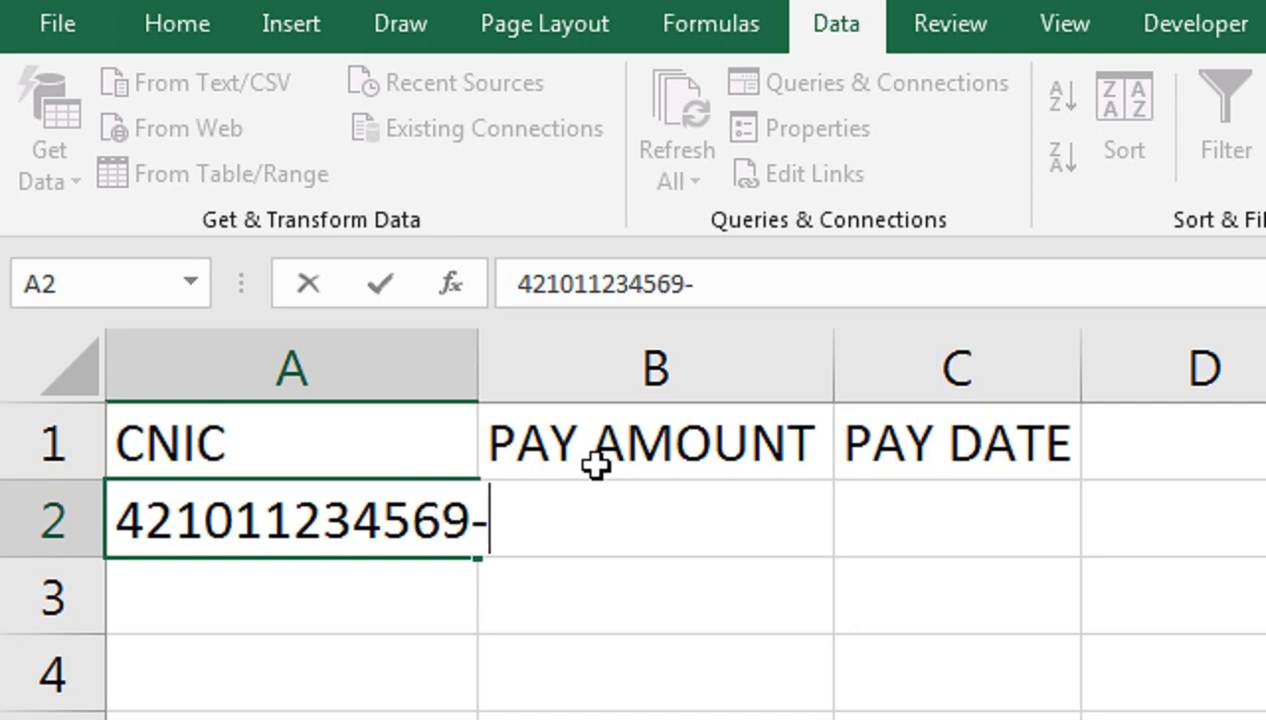
{"action": "type", "text": "8"}
{"action": "key", "text": "BackSpace"}
{"action": "type", "text": "1"}
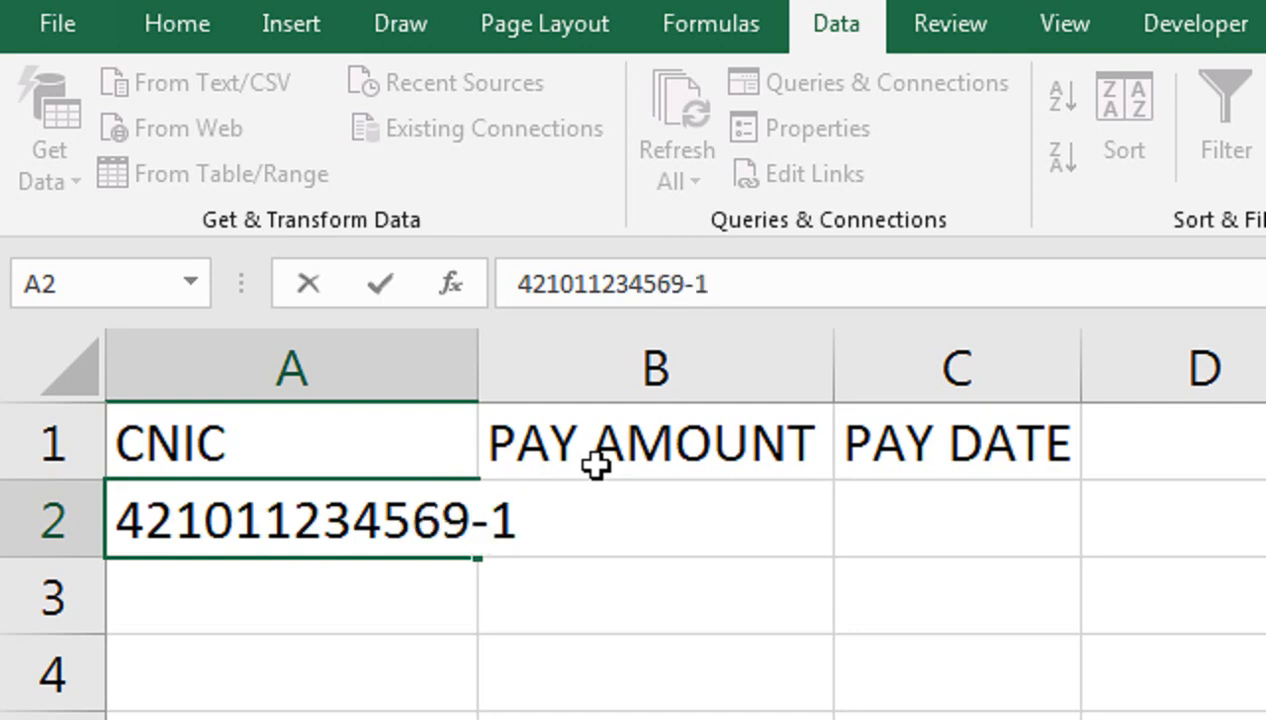
{"action": "key", "text": "Return"}
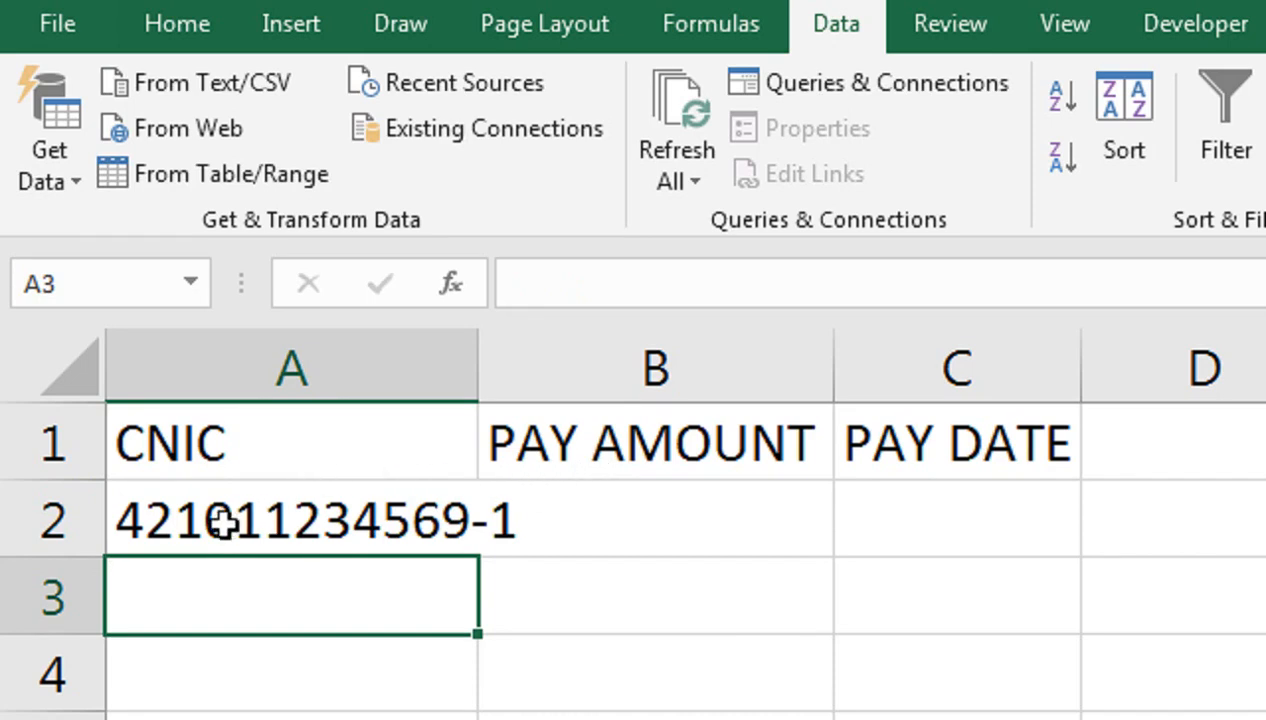
- Insert the missing dash after the first five digits of A2's CNIC and AutoFit column A
{"action": "double_click", "coordinate": [280, 512]}
{"action": "left_click", "coordinate": [263, 516]}
{"action": "type", "text": "-"}
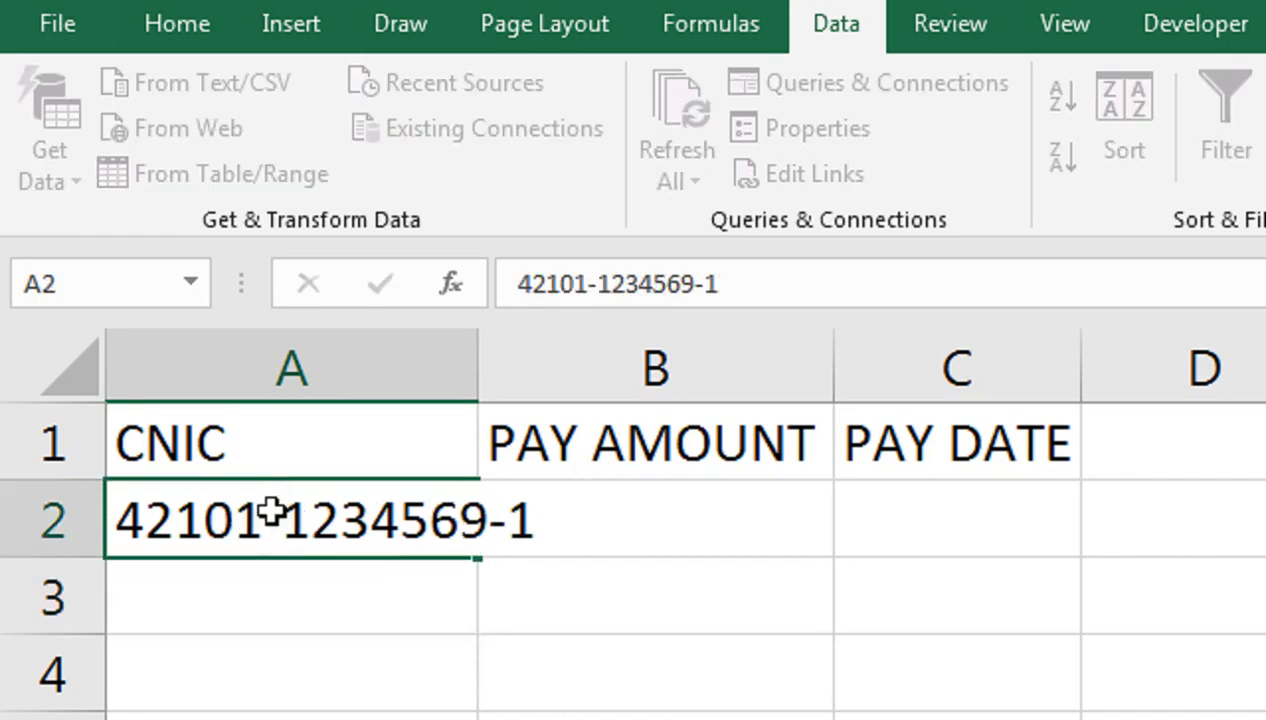
{"action": "key", "text": "Return"}
{"action": "left_click", "coordinate": [270, 512]}
{"action": "key", "text": "alt"}
{"action": "key", "text": "h"}
{"action": "key", "text": "o"}
{"action": "key", "text": "i"}
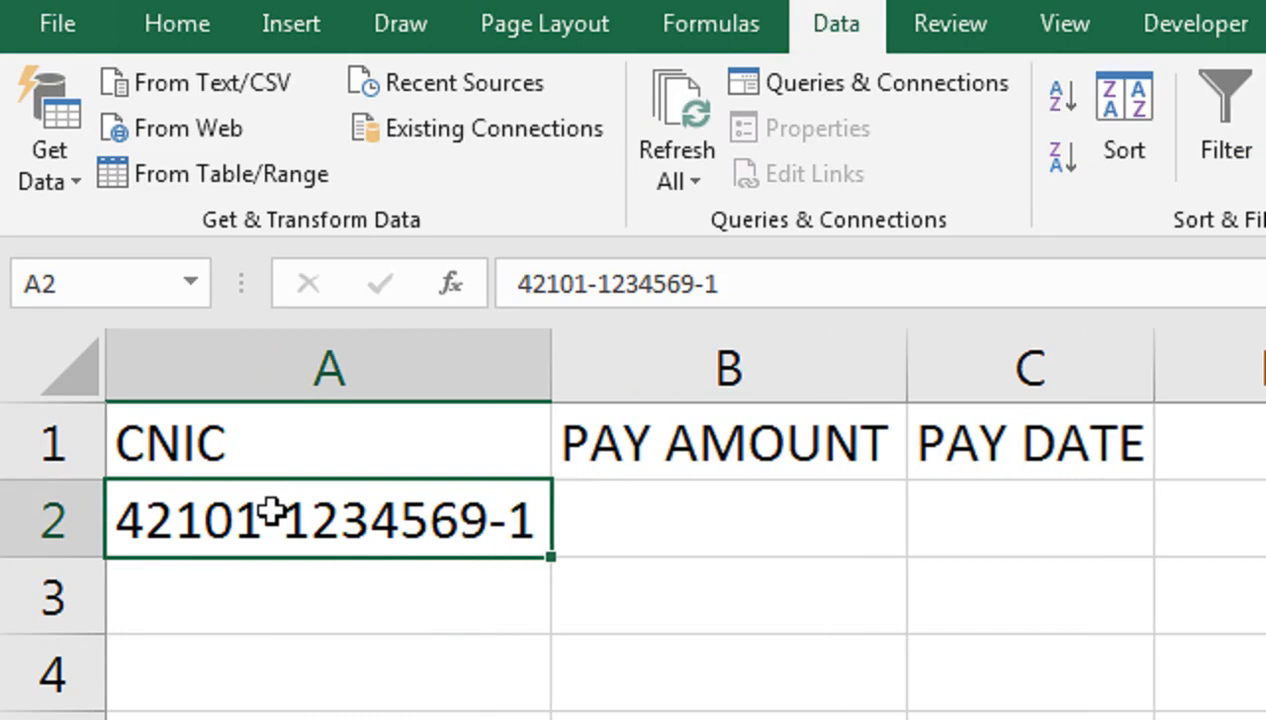
- Fill row 2 with pay amount 12000 and pay date 1-DATE
{"action": "key", "text": "Right"}
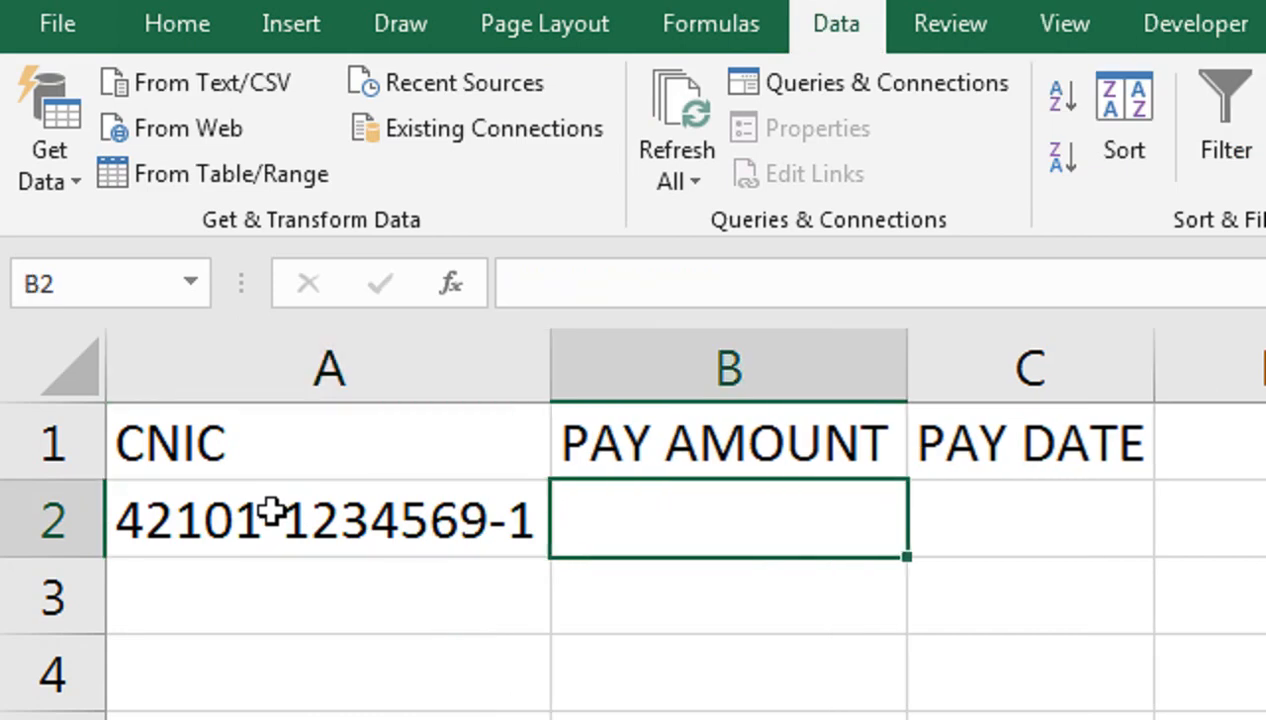
{"action": "type", "text": "120000"}
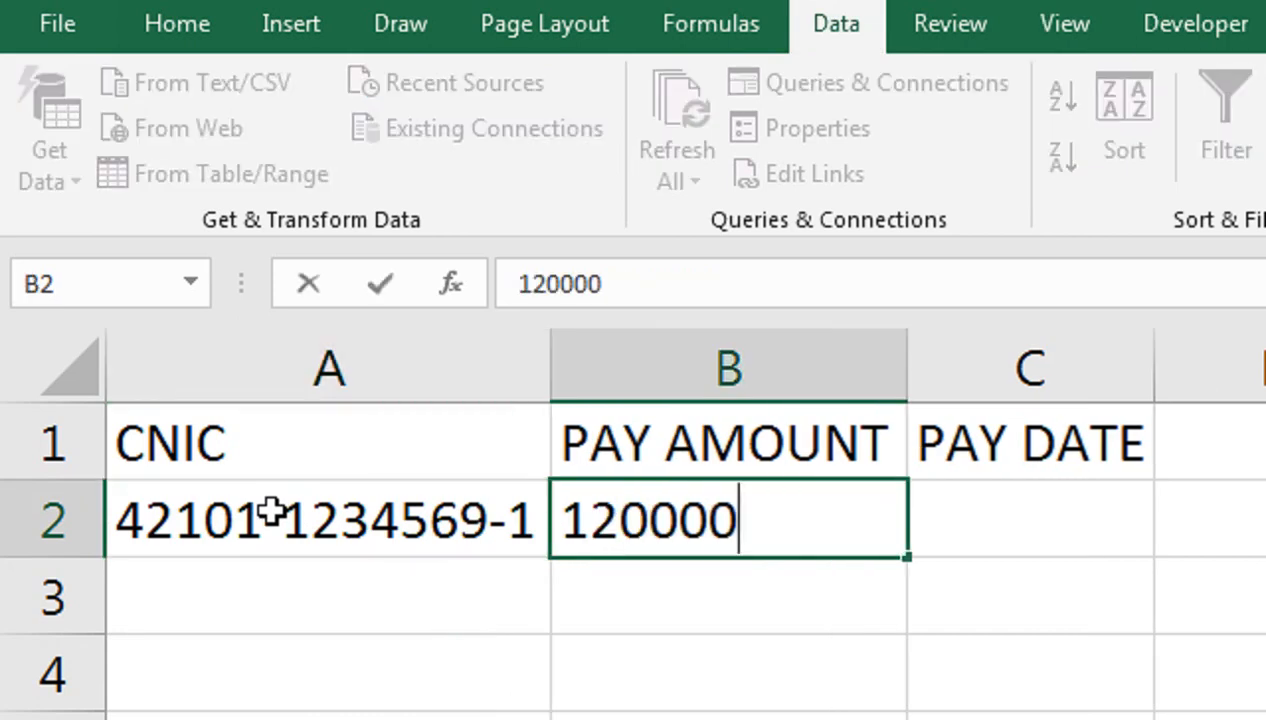
{"action": "key", "text": "BackSpace"}
{"action": "key", "text": "Return"}
{"action": "key", "text": "Up"}
{"action": "key", "text": "Right"}
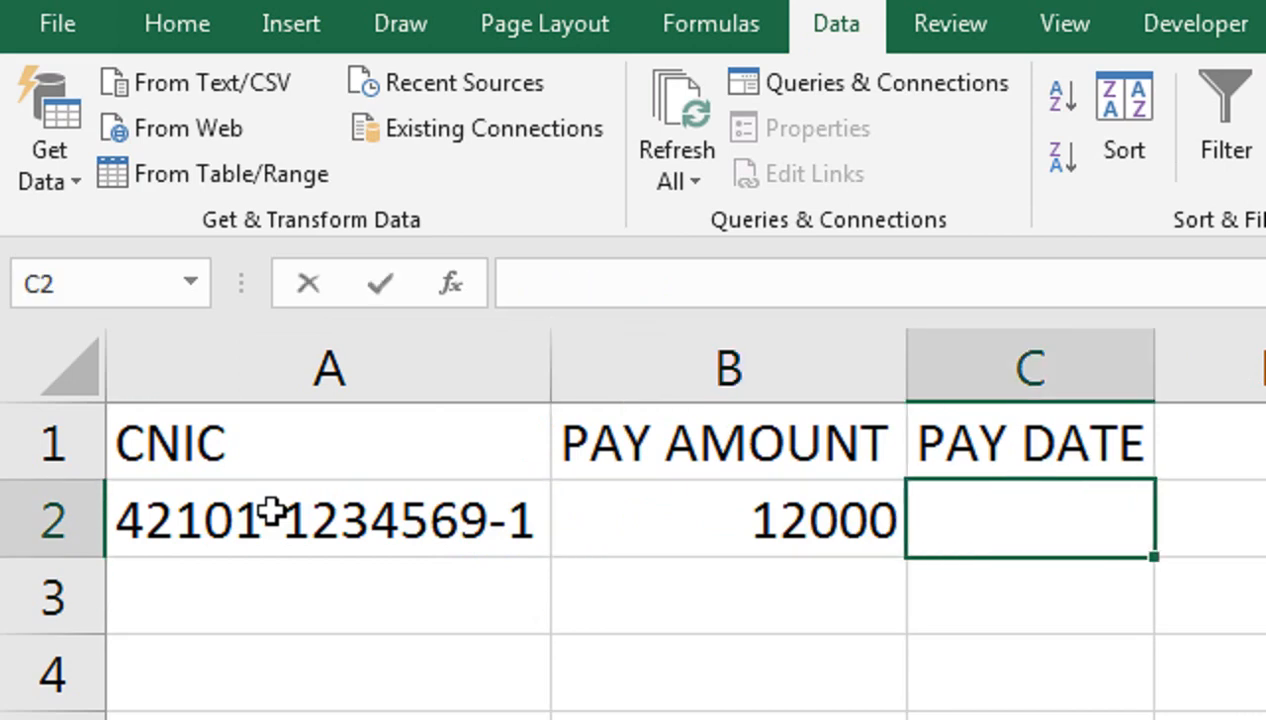
{"action": "type", "text": "1-FATE"}
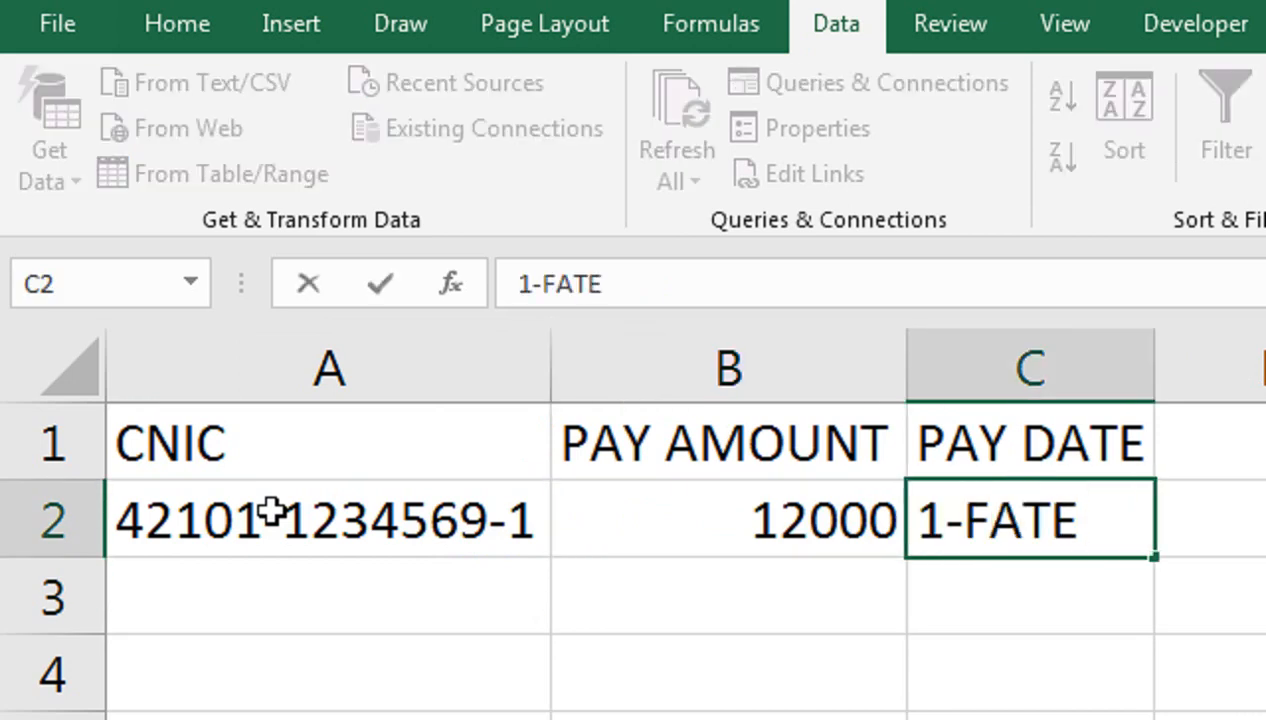
{"action": "key", "text": "BackSpace"}
{"action": "key", "text": "BackSpace"}
{"action": "key", "text": "BackSpace"}
{"action": "key", "text": "BackSpace"}
{"action": "type", "text": "DA"}
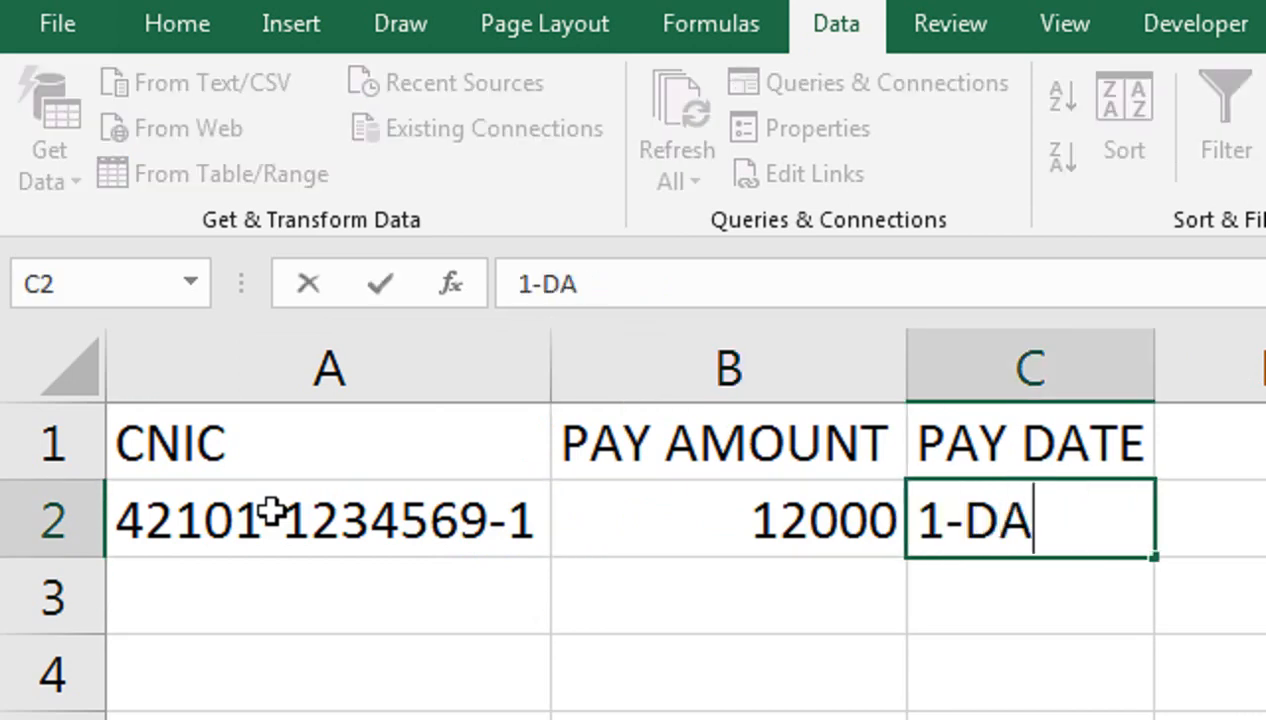
{"action": "type", "text": "TE"}
{"action": "key", "text": "Return"}
{"action": "key", "text": "Left"}
{"action": "key", "text": "Left"}
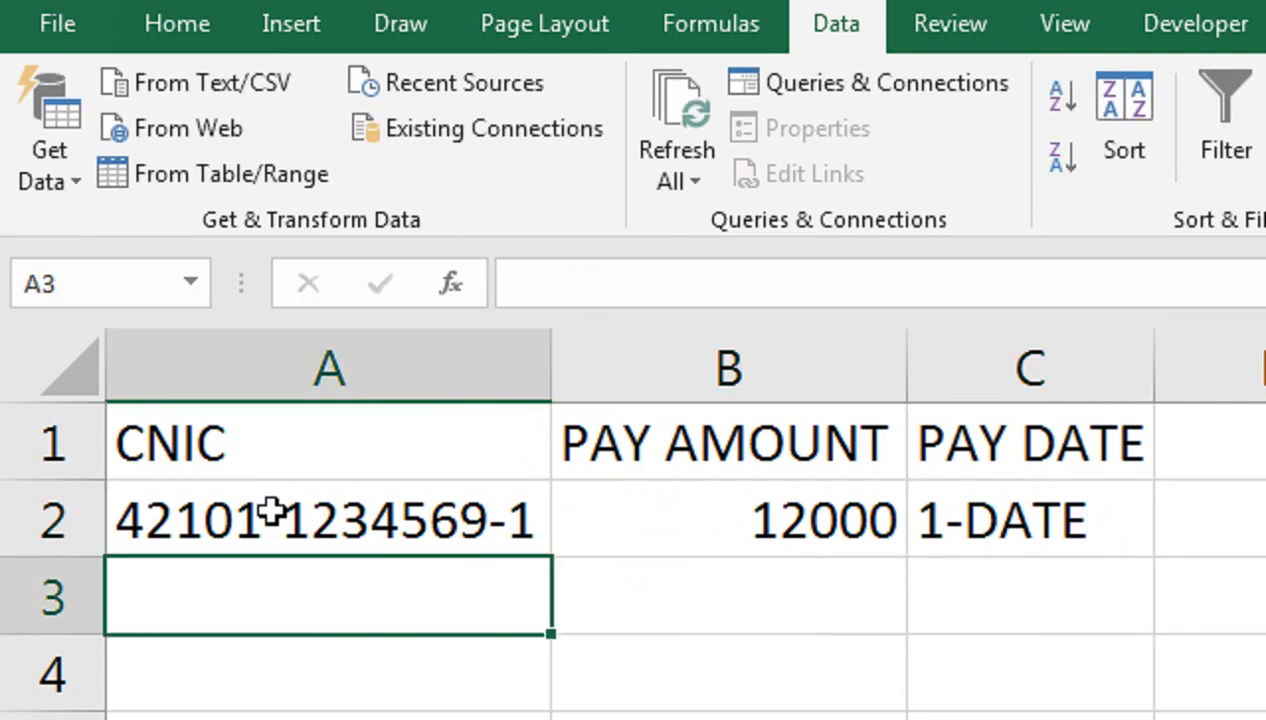
- Add a second CNIC in A3 with 12000, filling 1-DATE down into C3
{"action": "type", "text": "42101"}
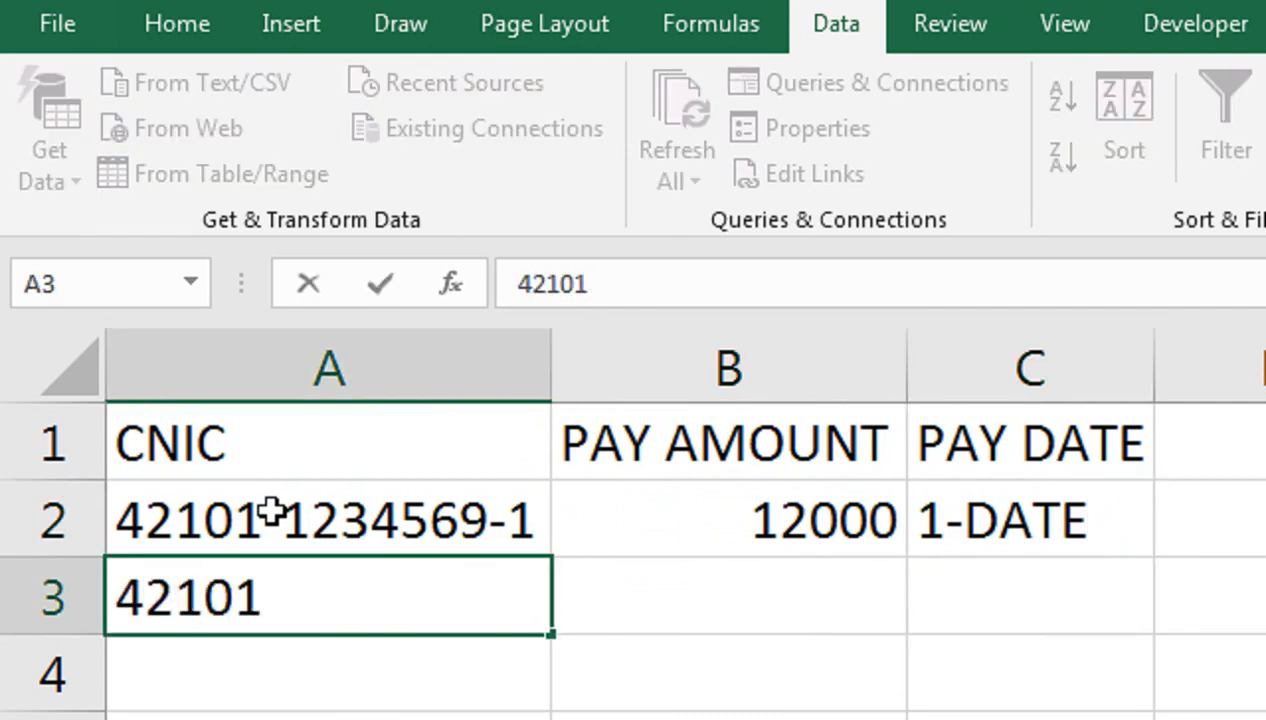
{"action": "type", "text": "-5"}
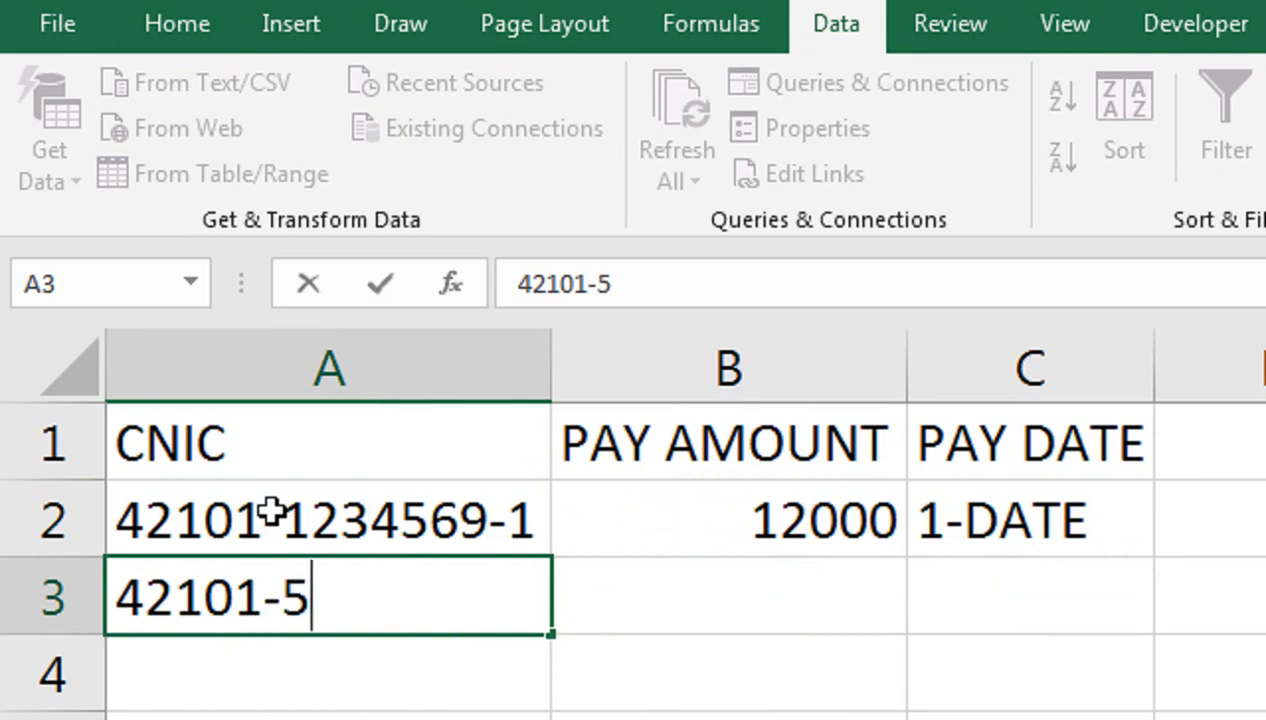
{"action": "type", "text": "698325-4"}
{"action": "key", "text": "Return"}
{"action": "key", "text": "Up"}
{"action": "key", "text": "Right"}
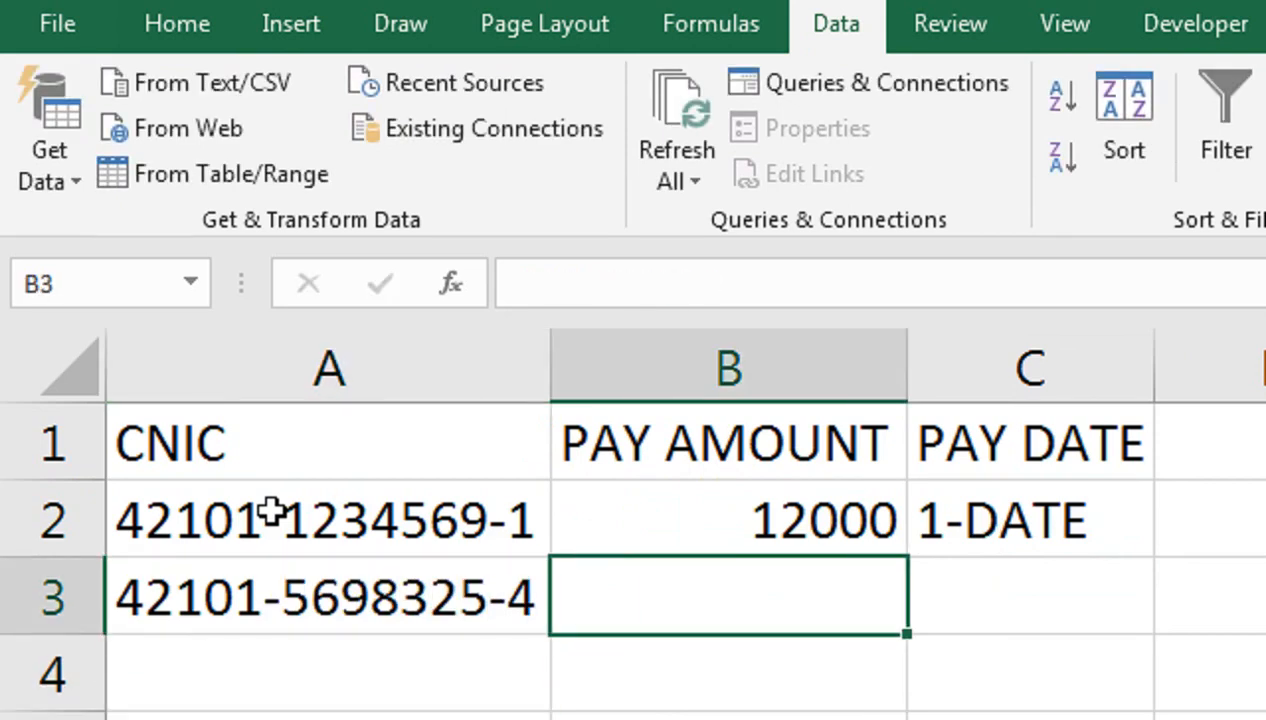
{"action": "type", "text": "12000"}
{"action": "key", "text": "Tab"}
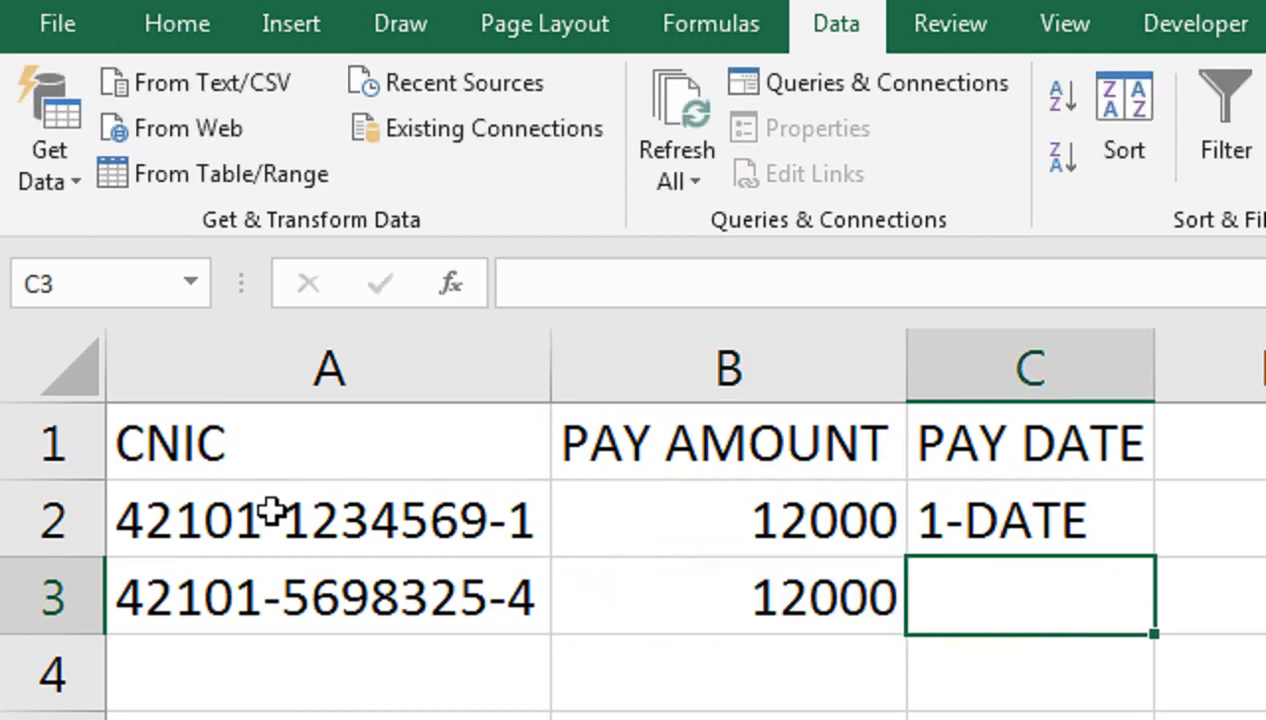
{"action": "key", "text": "Up"}
{"action": "key", "text": "shift+Down"}
{"action": "key", "text": "ctrl+d"}
{"action": "key", "text": "Down"}
{"action": "key", "text": "Down"}
{"action": "key", "text": "Home"}
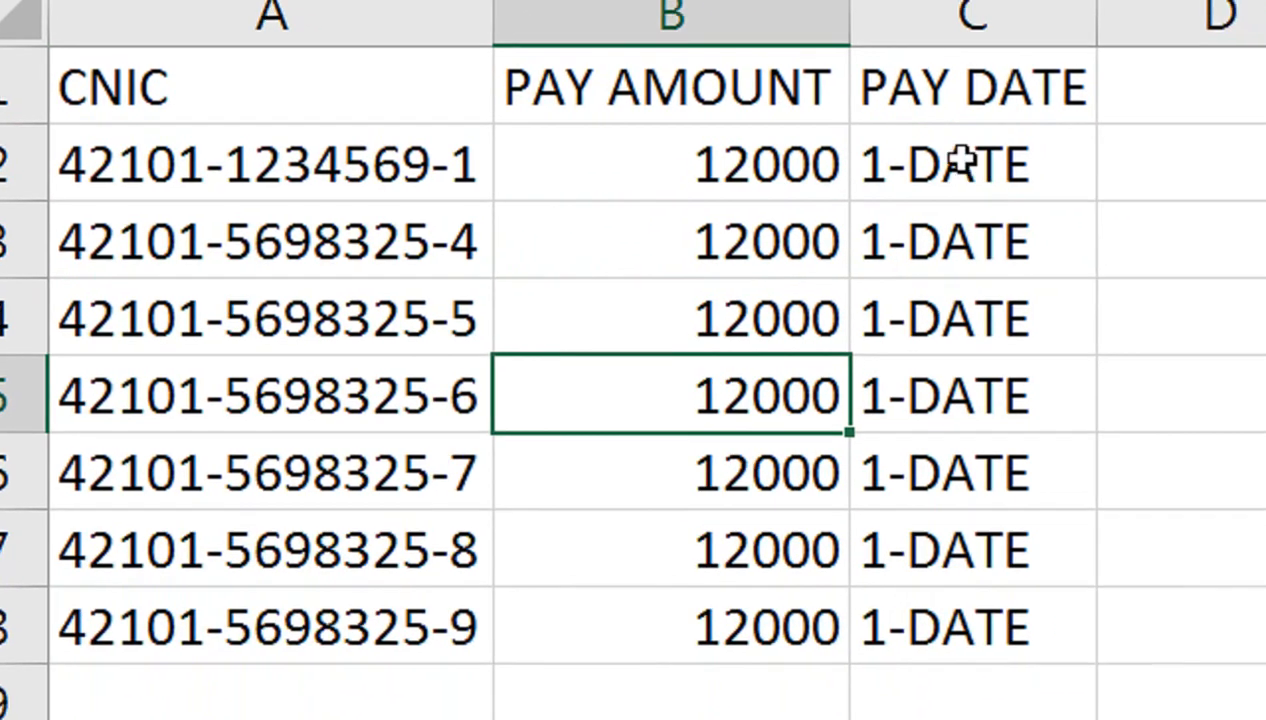
- Format header cells A1:C1 as centred, bold, white text on a black fill
{"action": "left_click_drag", "start_coordinate": [1018, 256], "coordinate": [659, 262]}
{"action": "left_click_drag", "start_coordinate": [592, 174], "coordinate": [150, 168]}
{"action": "left_click", "coordinate": [200, 93]}
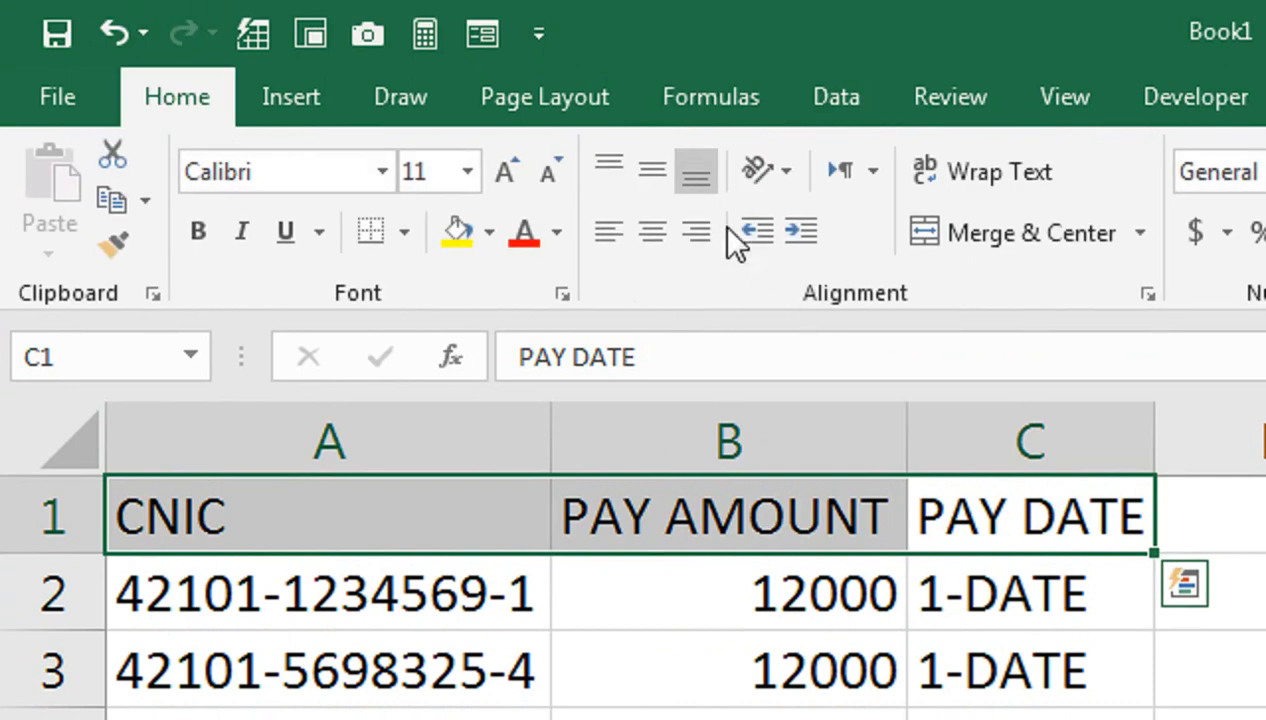
{"action": "left_click", "coordinate": [650, 232]}
{"action": "left_click", "coordinate": [205, 230]}
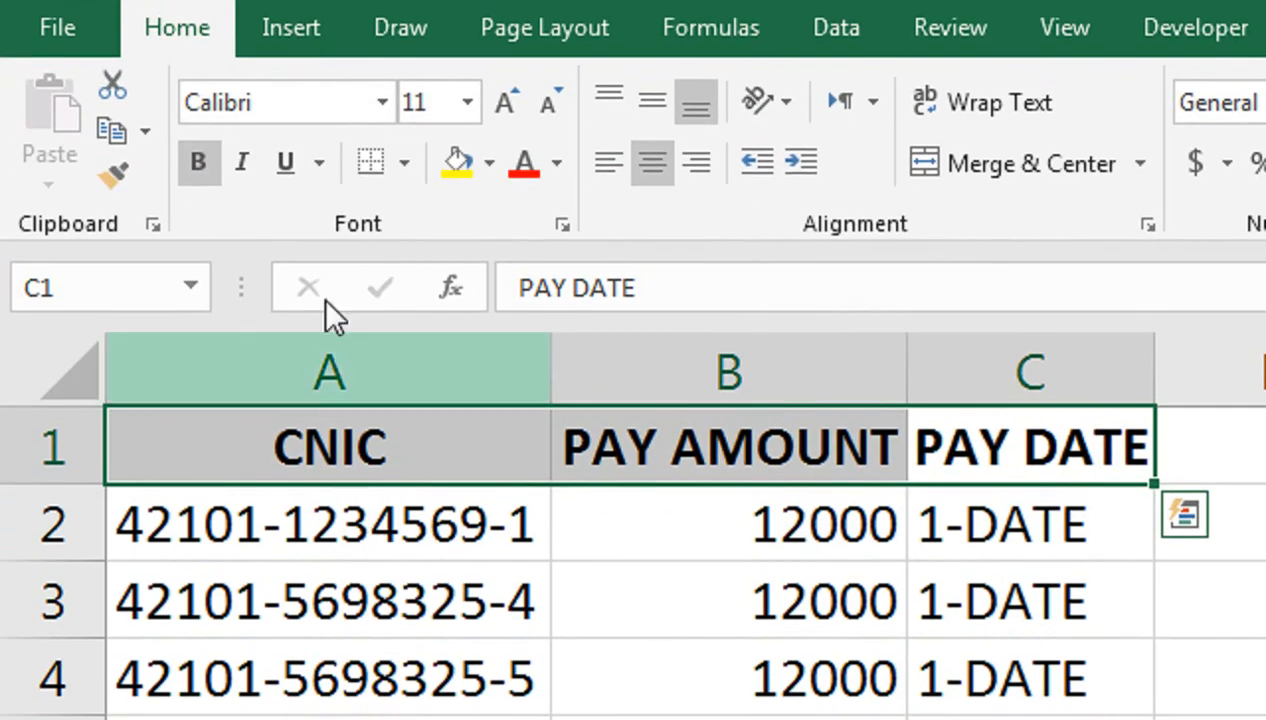
{"action": "left_click", "coordinate": [489, 166]}
{"action": "left_click", "coordinate": [492, 252]}
{"action": "left_click", "coordinate": [556, 166]}
{"action": "left_click", "coordinate": [530, 312]}
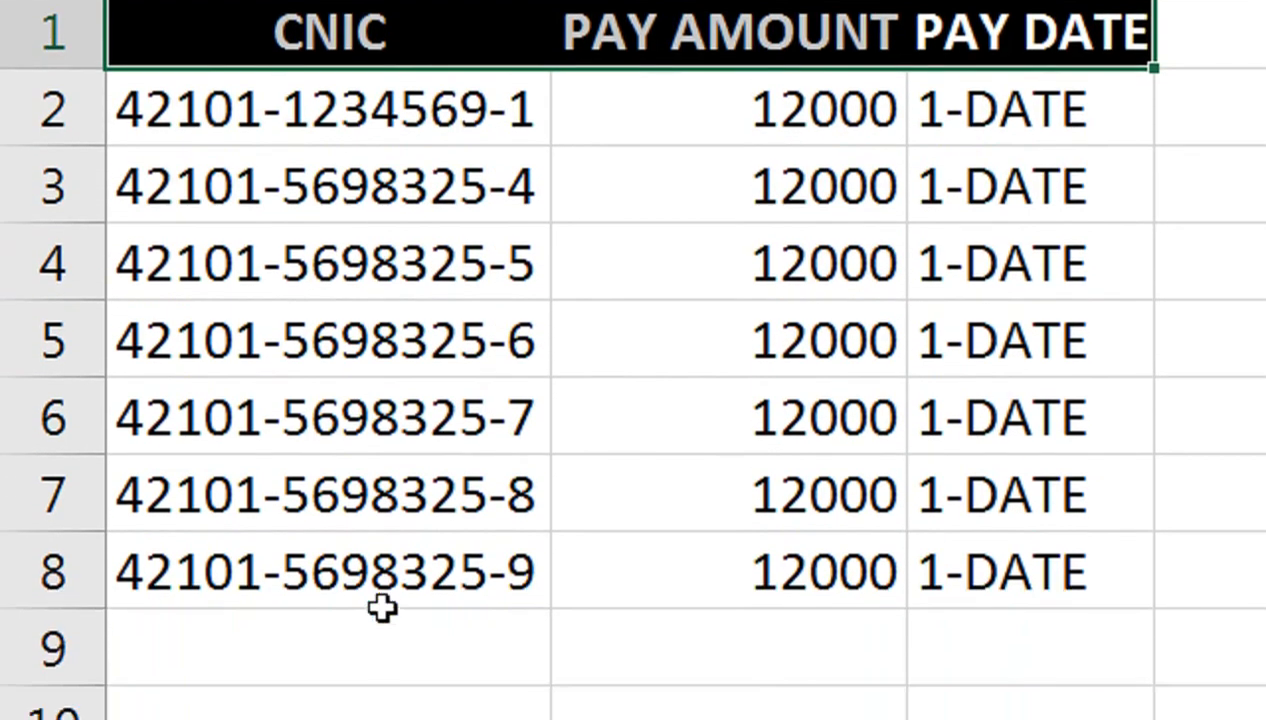
{"action": "left_click", "coordinate": [383, 612]}
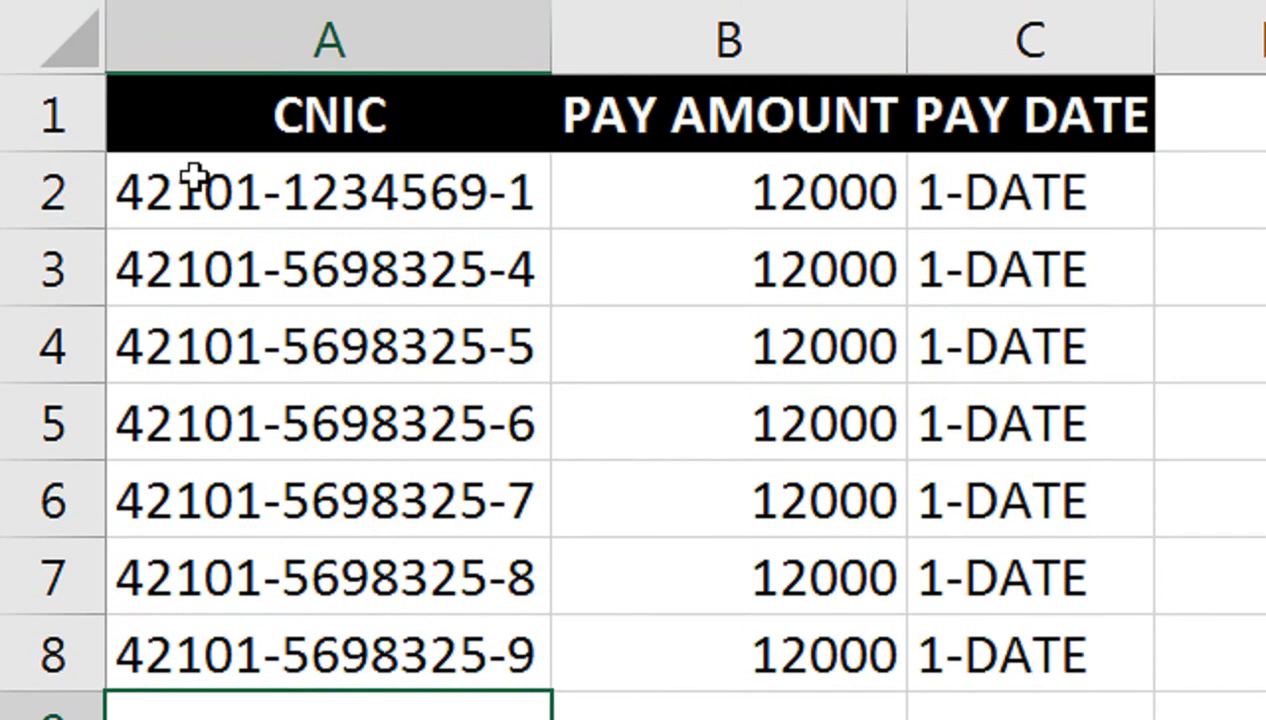
{"action": "left_click", "coordinate": [204, 101]}
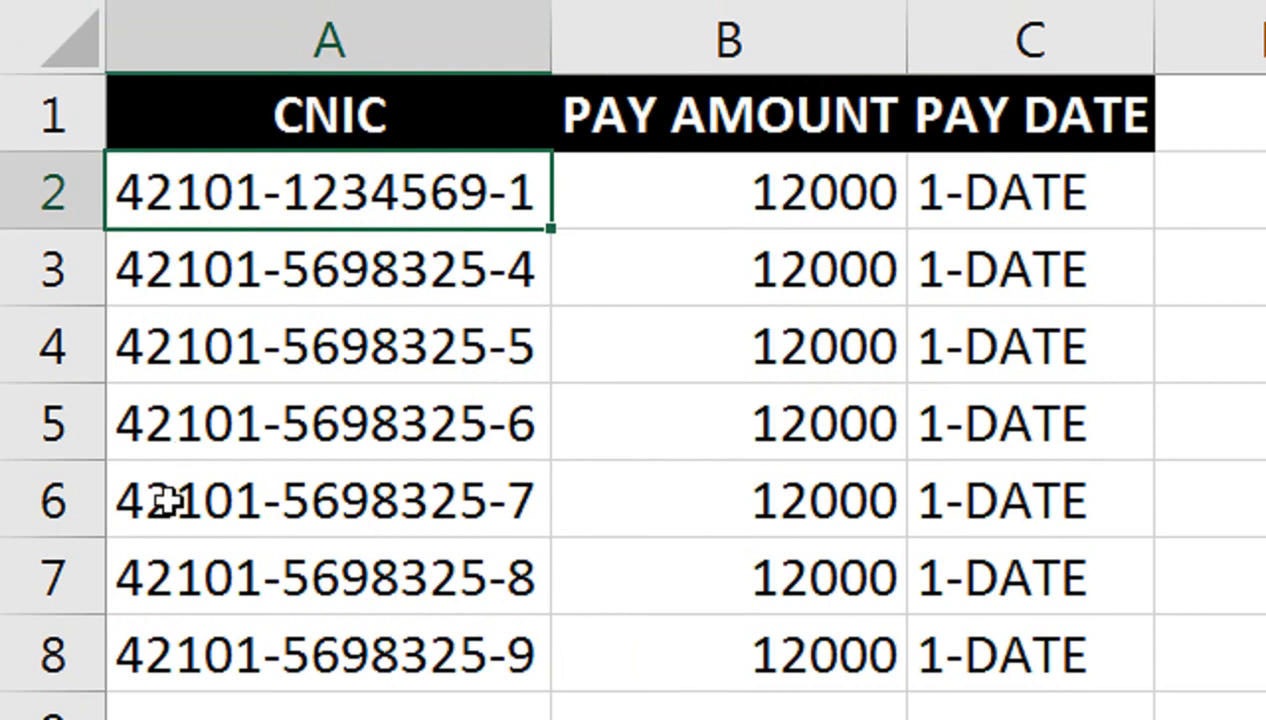
{"action": "type", "text": "4210"}
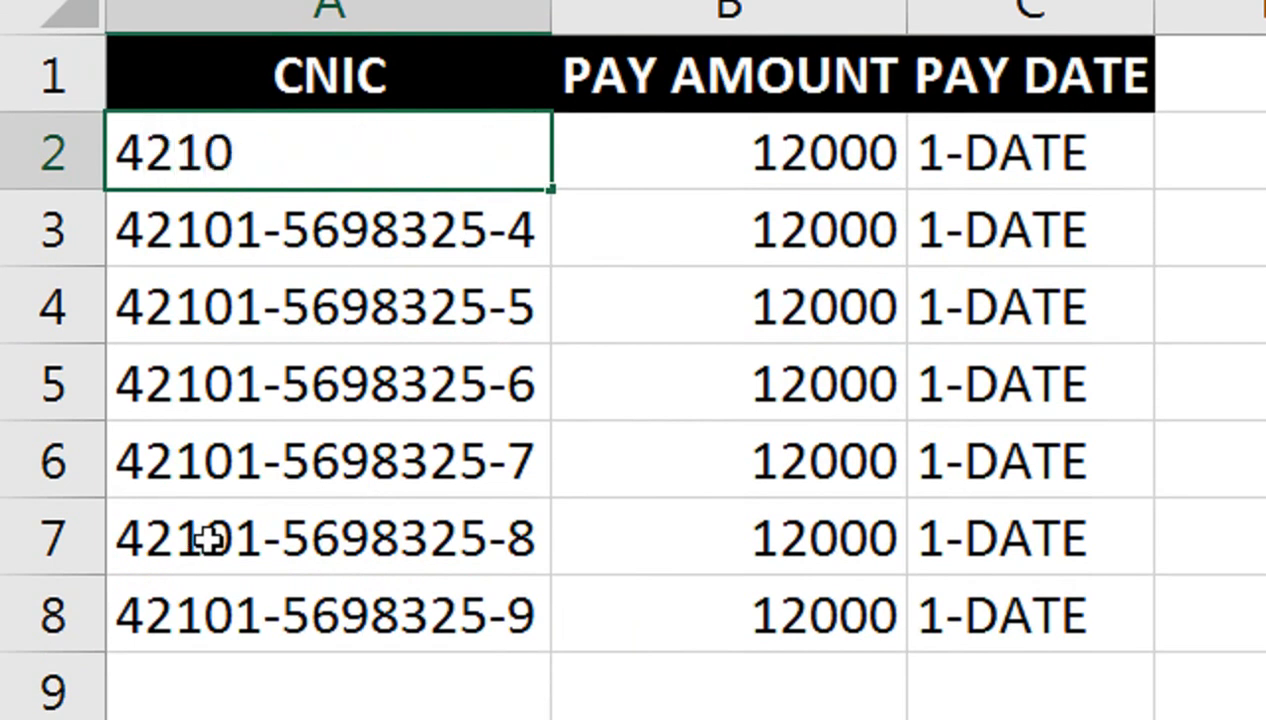
{"action": "type", "text": "1-1234569-1"}
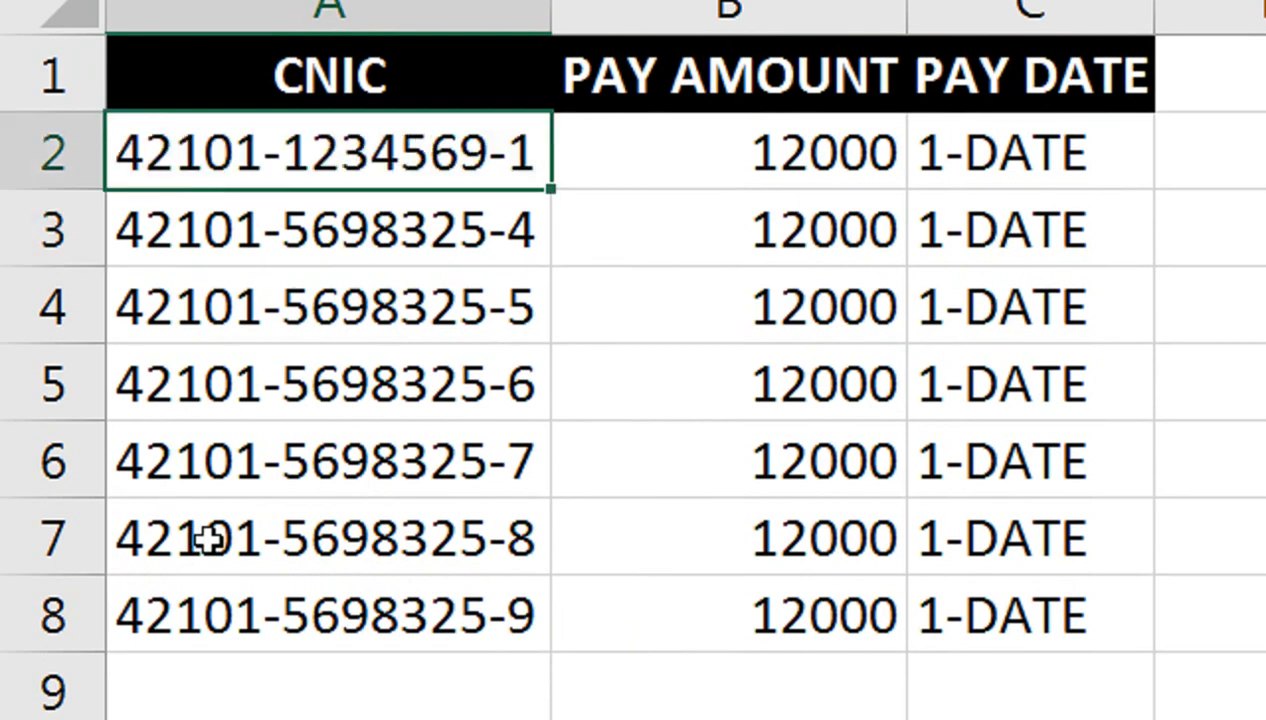
{"action": "key", "text": "Down"}
{"action": "key", "text": "Down"}
{"action": "key", "text": "Down"}
{"action": "key", "text": "Down"}
{"action": "key", "text": "Down"}
{"action": "key", "text": "Down"}
{"action": "key", "text": "Down"}
{"action": "type", "text": "42"}
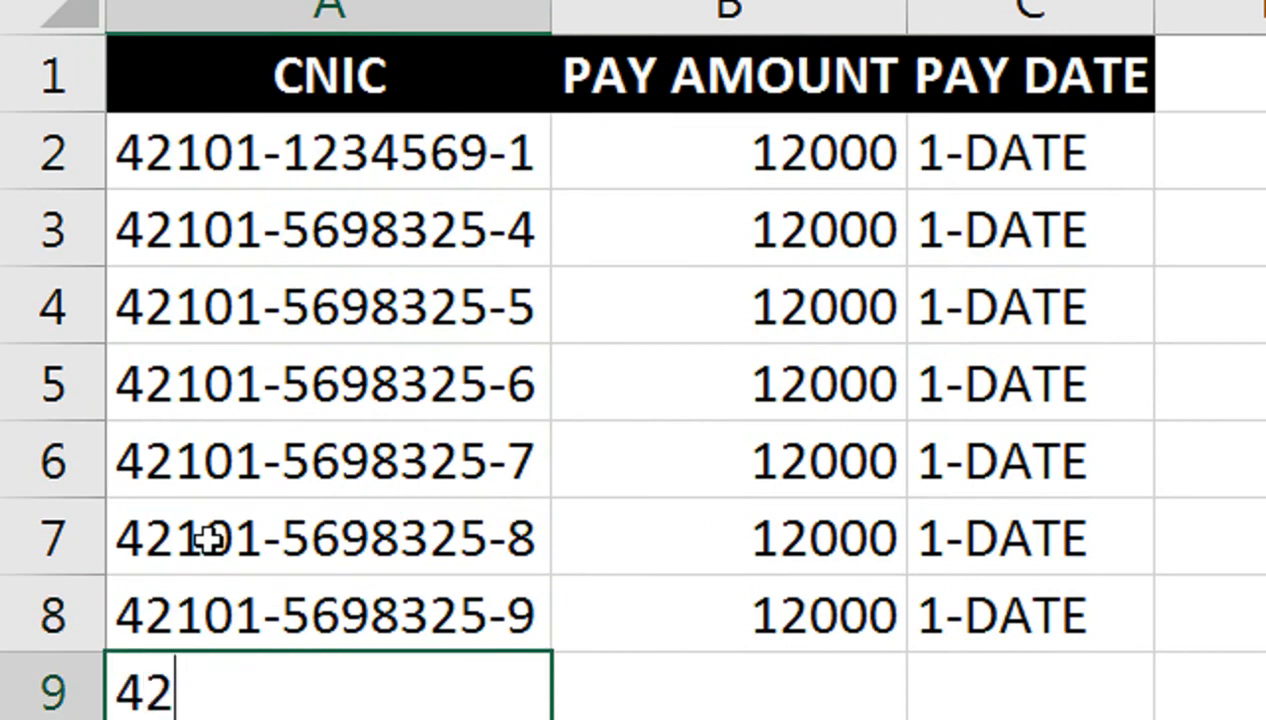
{"action": "type", "text": "101-1"}
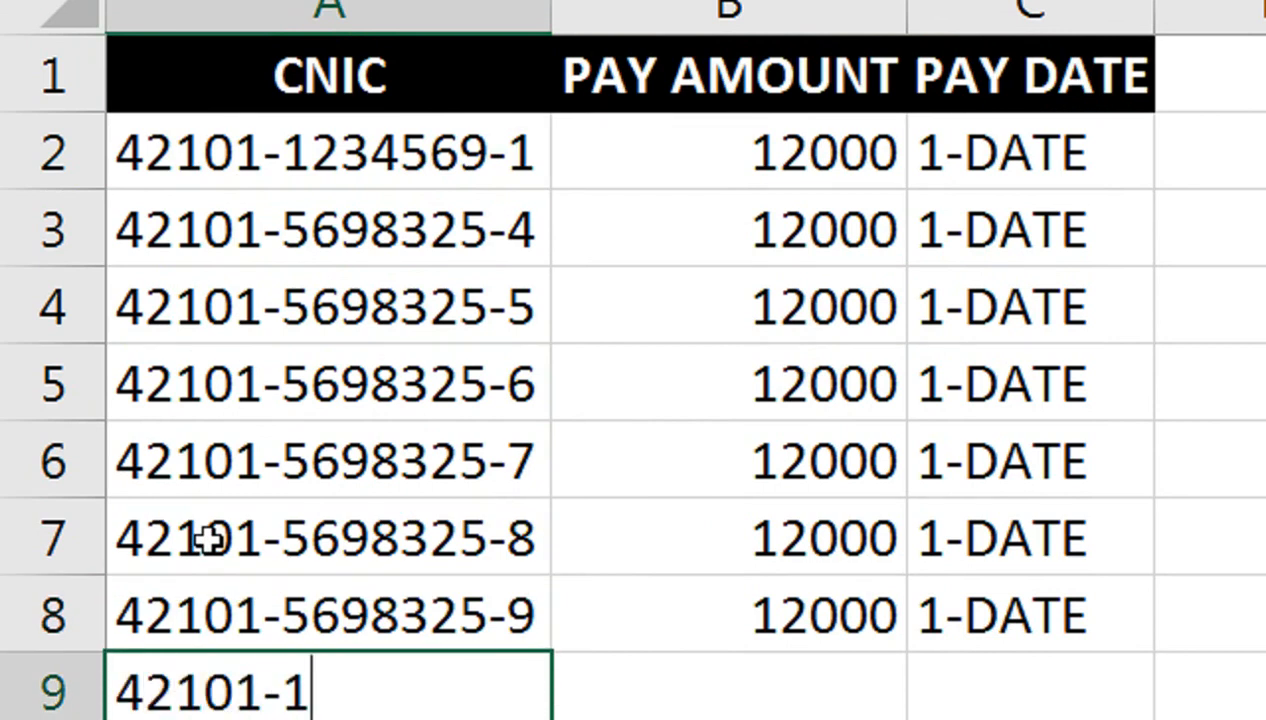
{"action": "type", "text": "2345"}
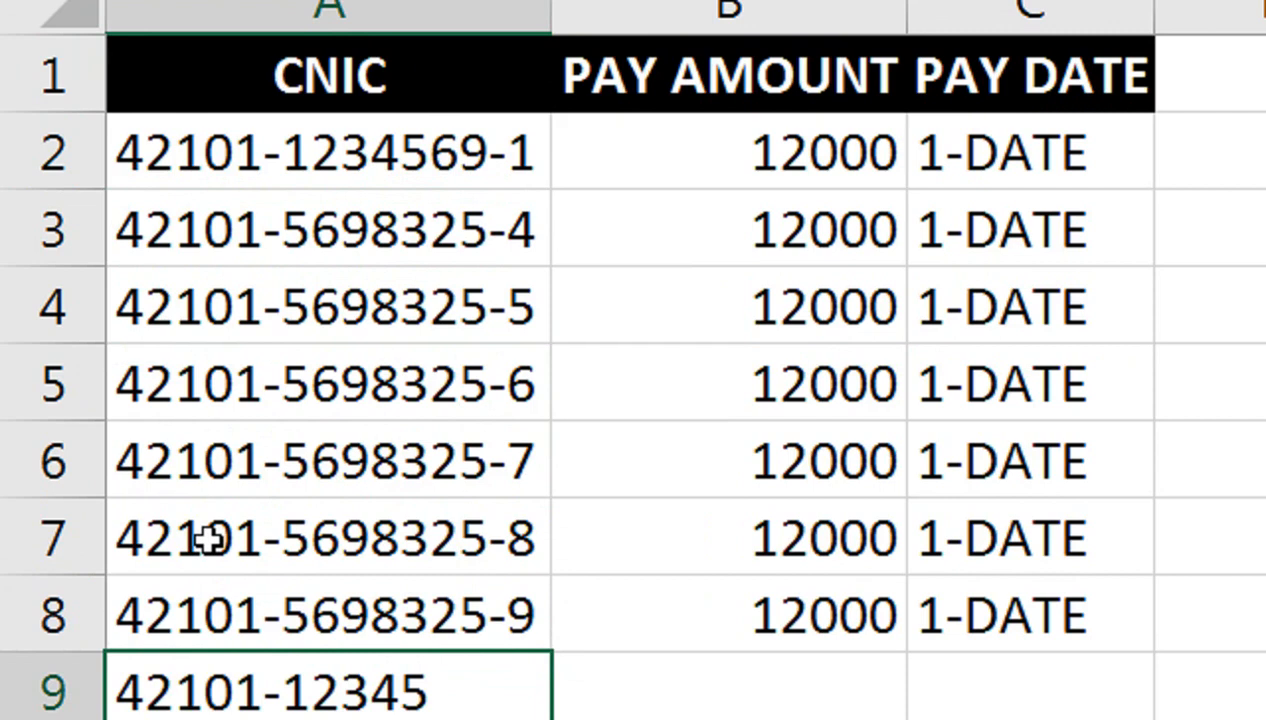
{"action": "type", "text": "69-"}
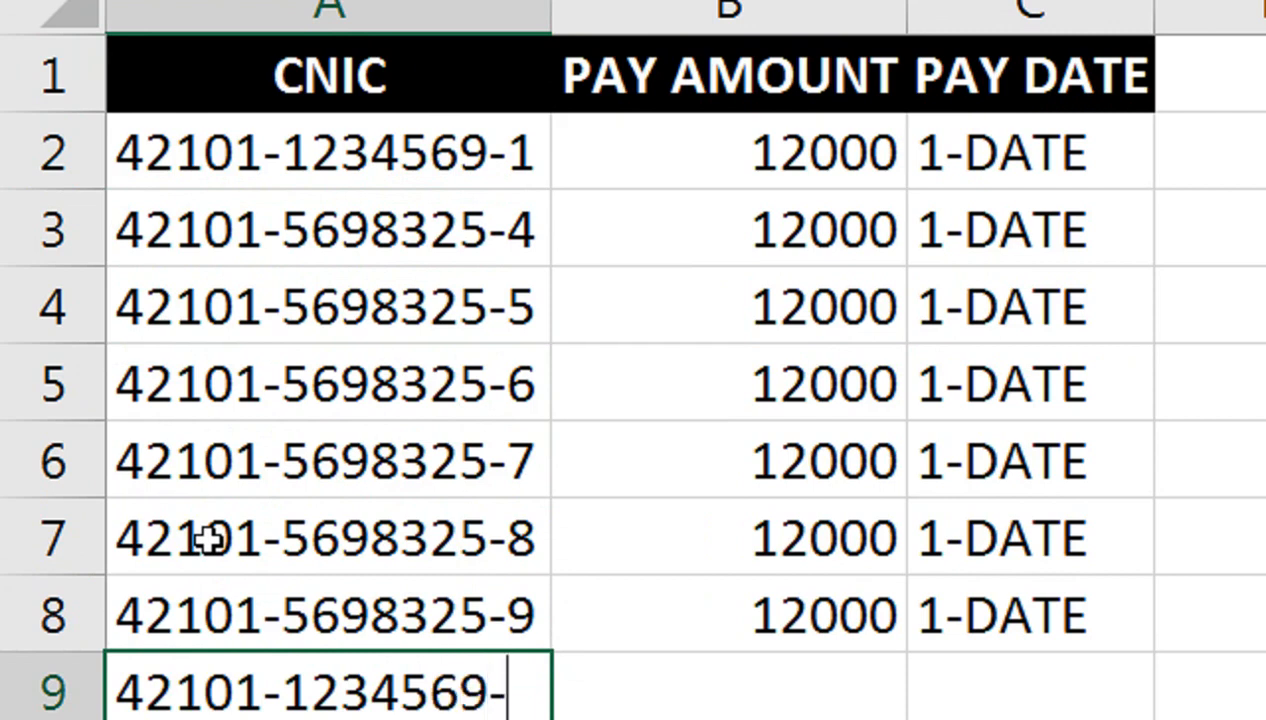
{"action": "type", "text": "1"}
{"action": "key", "text": "Return"}
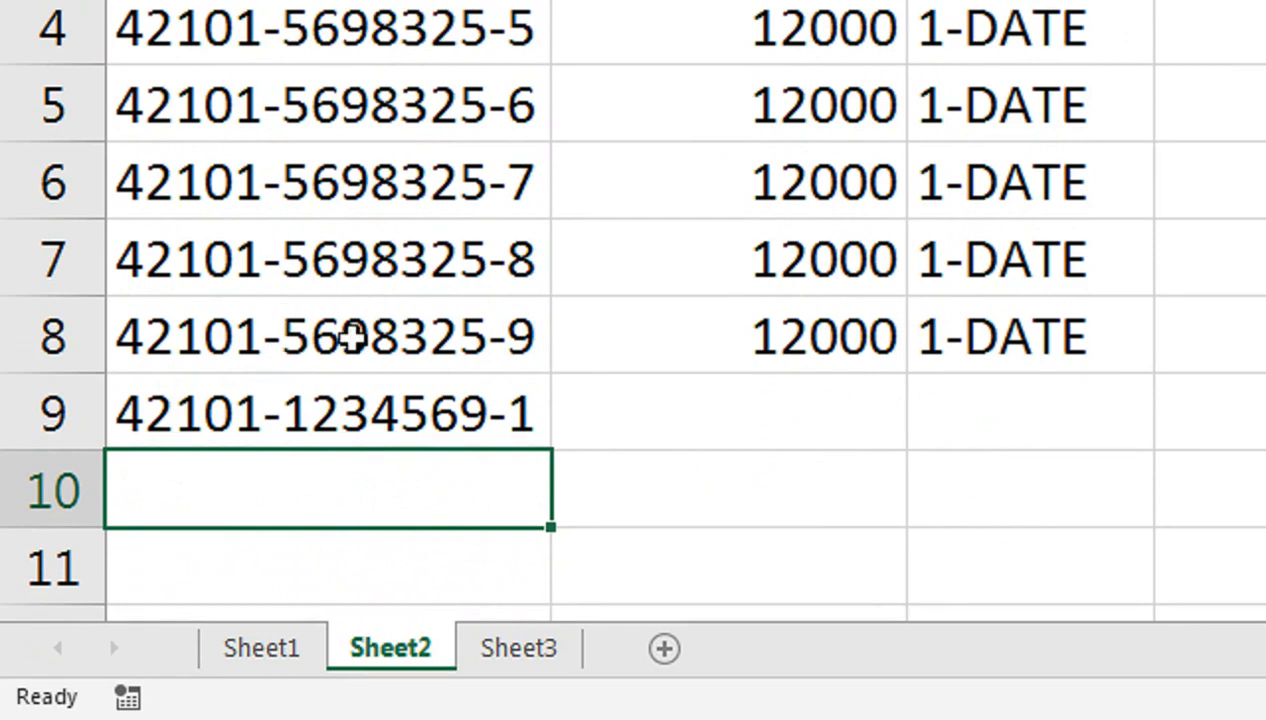
{"action": "left_click", "coordinate": [362, 395]}
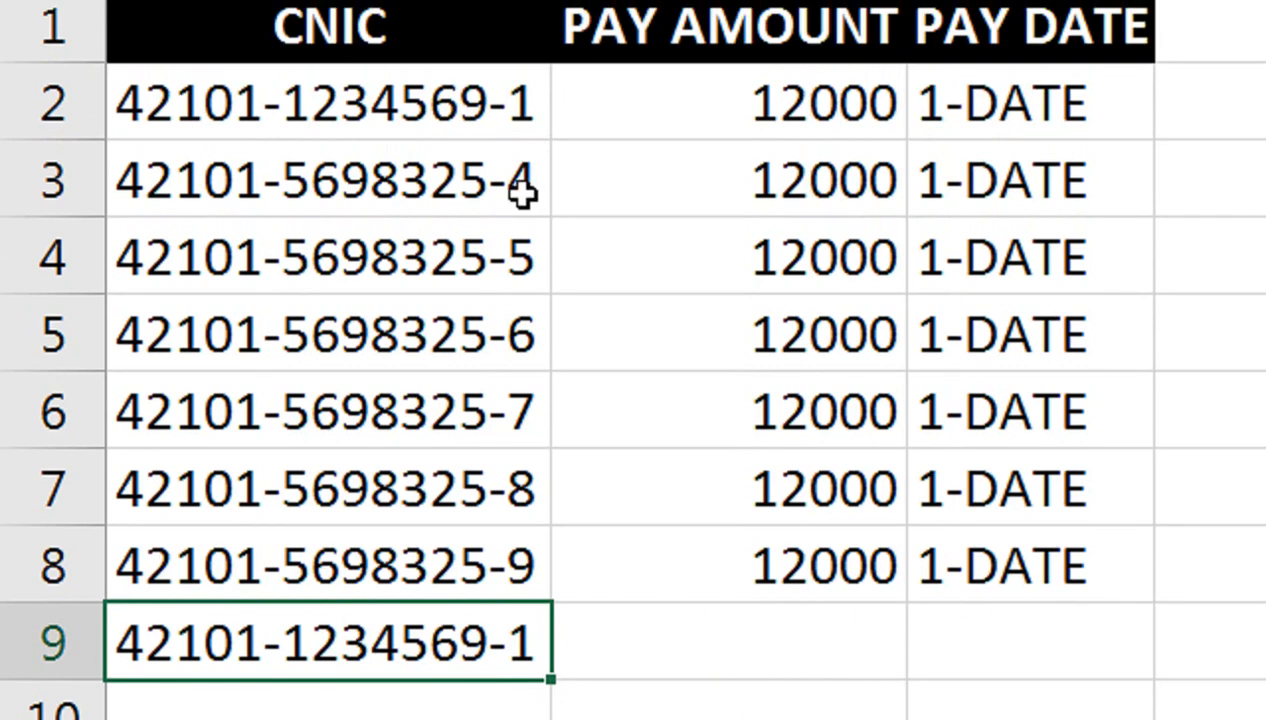
{"action": "key", "text": "Delete"}
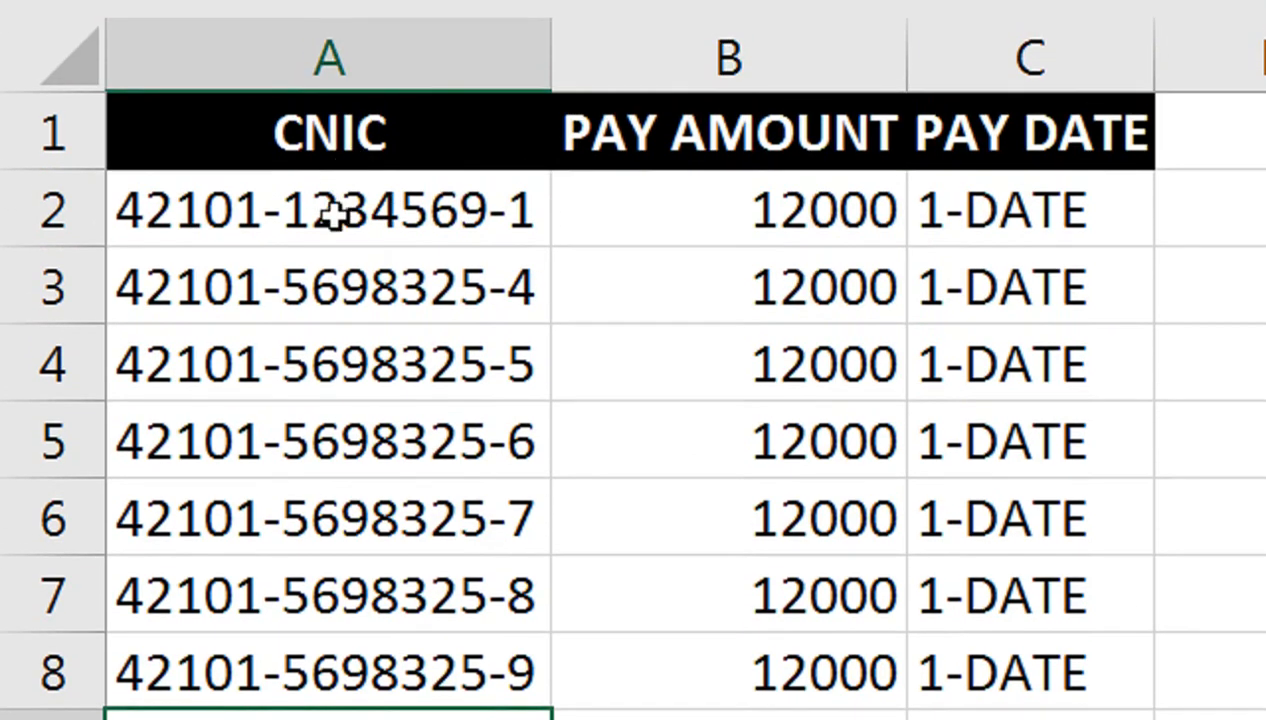
- Bring up Data Validation for cell A2 and set Allow to Custom
{"action": "left_click", "coordinate": [333, 105]}
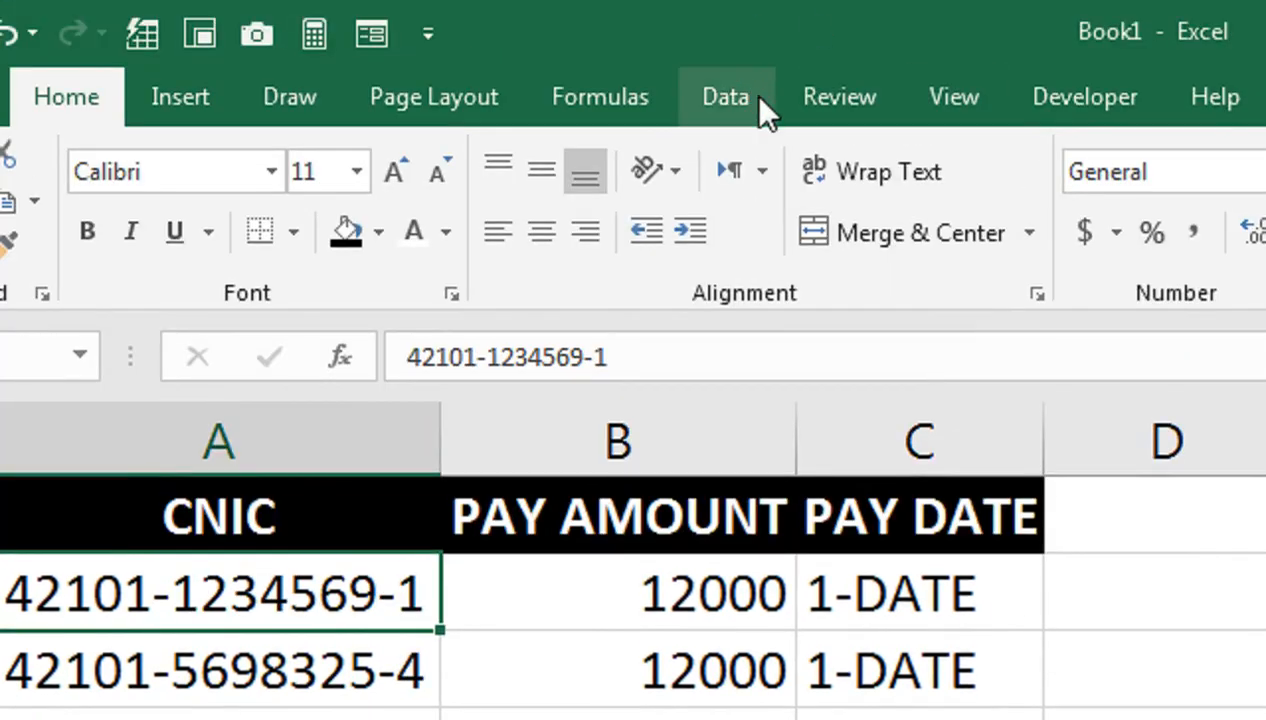
{"action": "left_click", "coordinate": [748, 95]}
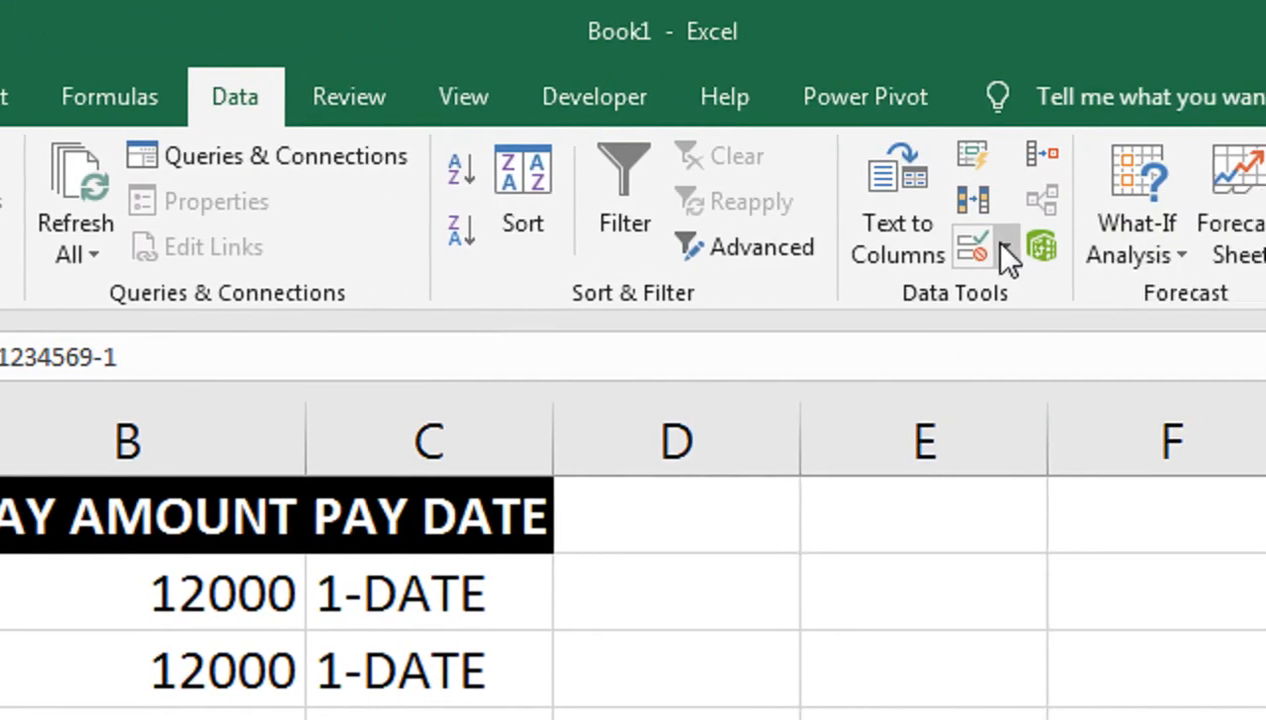
{"action": "left_click", "coordinate": [1264, 247]}
{"action": "left_click", "coordinate": [1265, 297]}
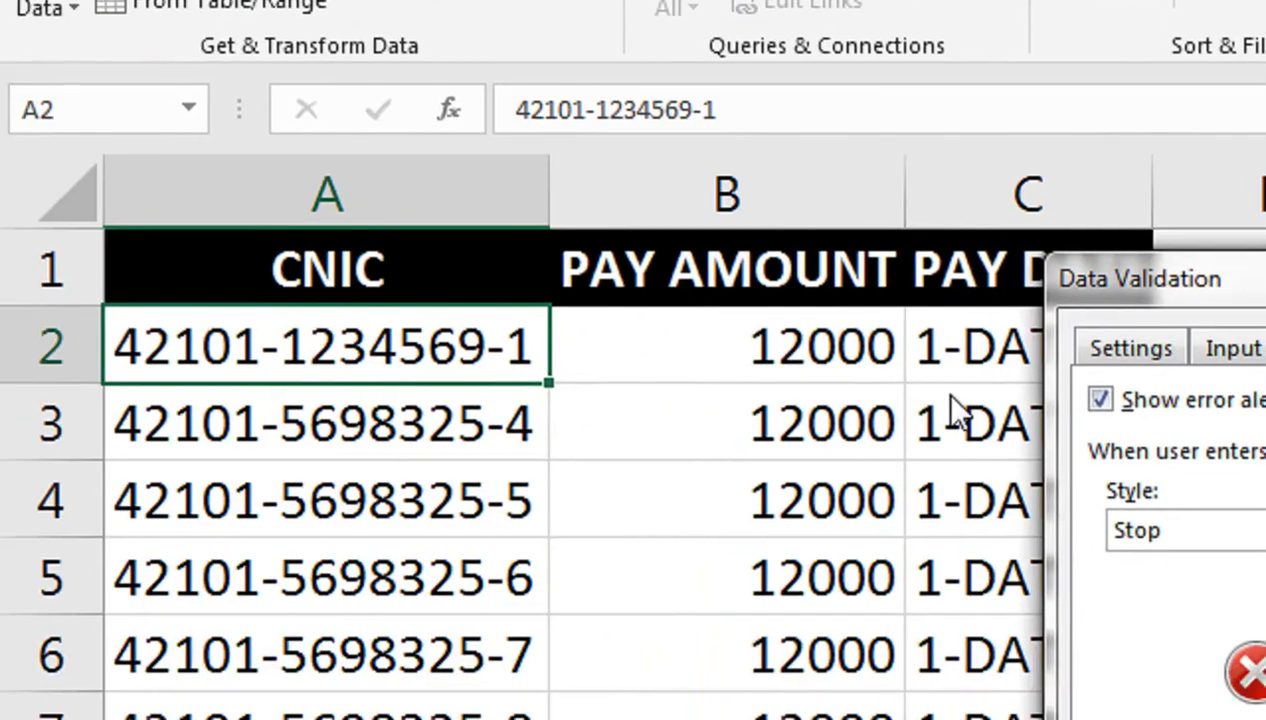
{"action": "left_click_drag", "start_coordinate": [645, 446], "coordinate": [184, 327]}
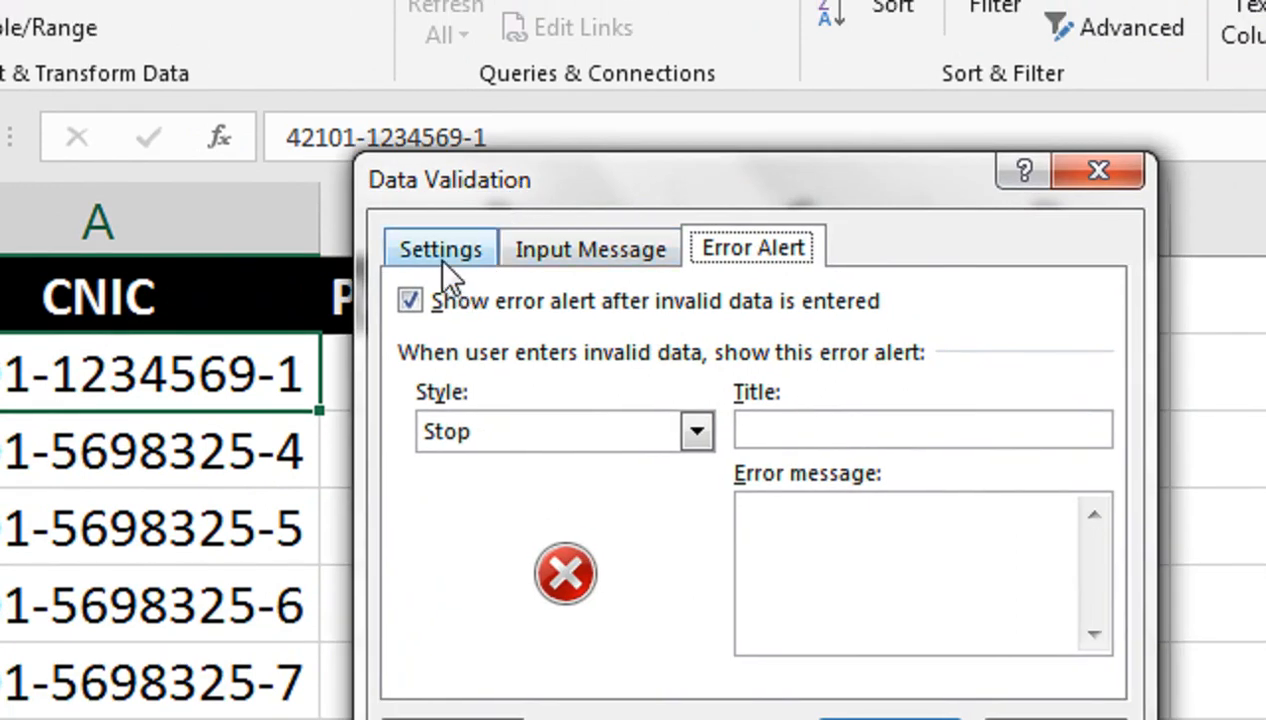
{"action": "left_click", "coordinate": [455, 265]}
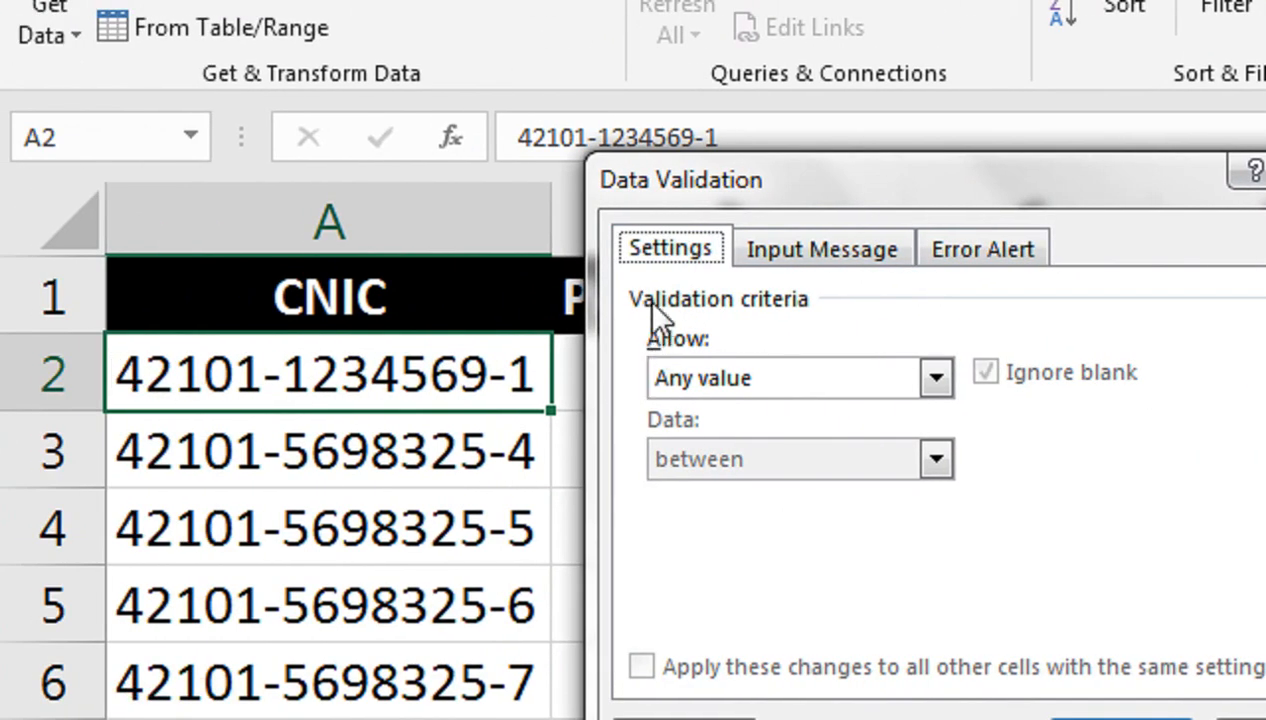
{"action": "left_click", "coordinate": [707, 378]}
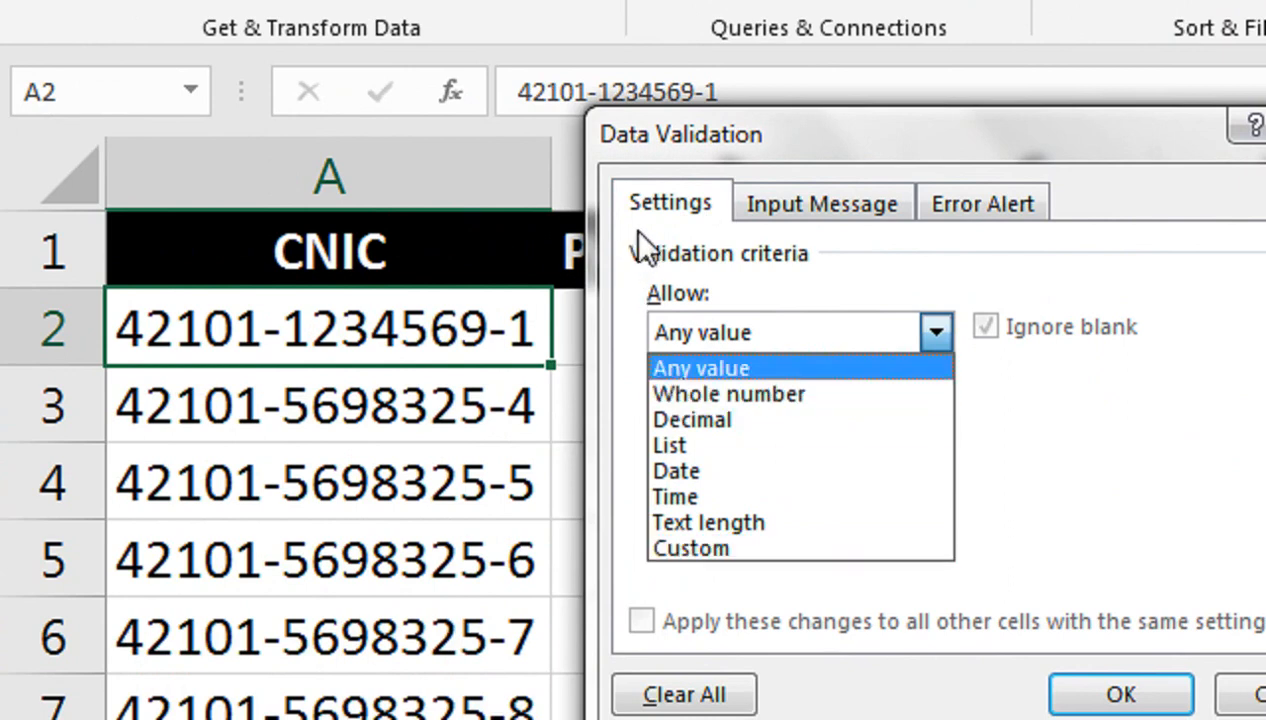
{"action": "left_click", "coordinate": [728, 546]}
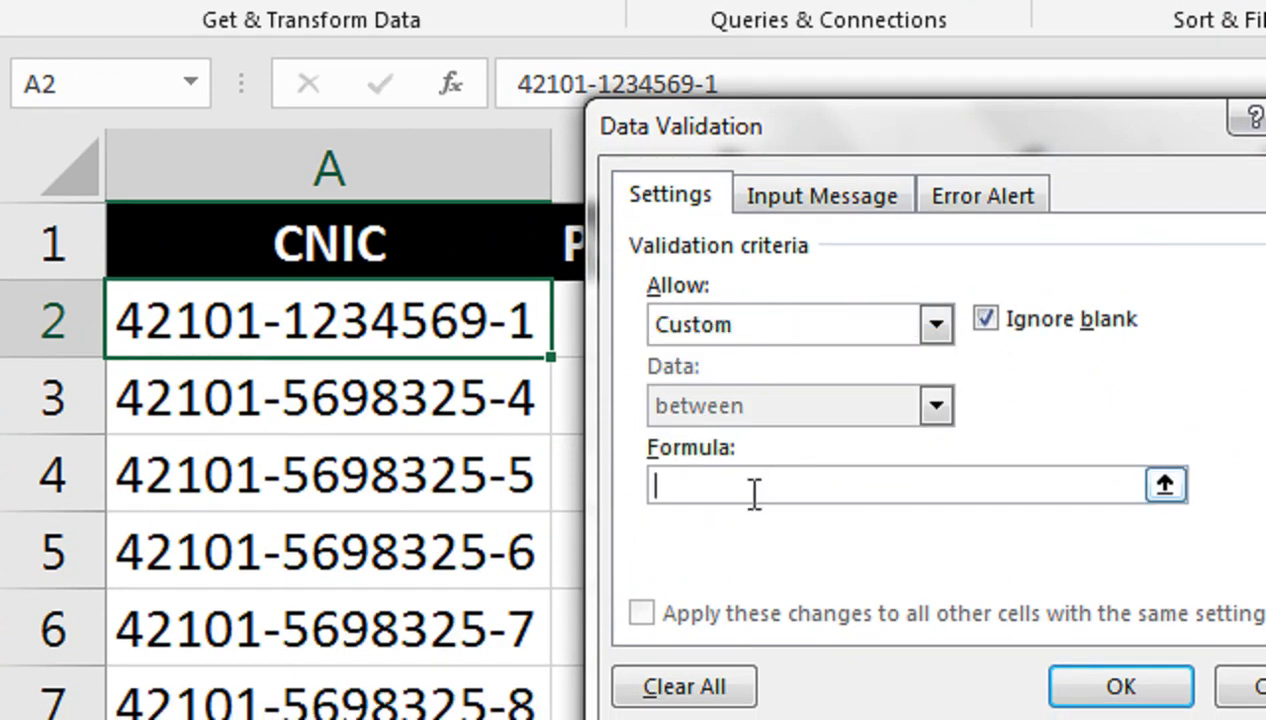
- Enter the validation formula =COUNTIF(A:A,A2)=1
{"action": "left_click", "coordinate": [754, 497]}
{"action": "type", "text": "=COUNTIF"}
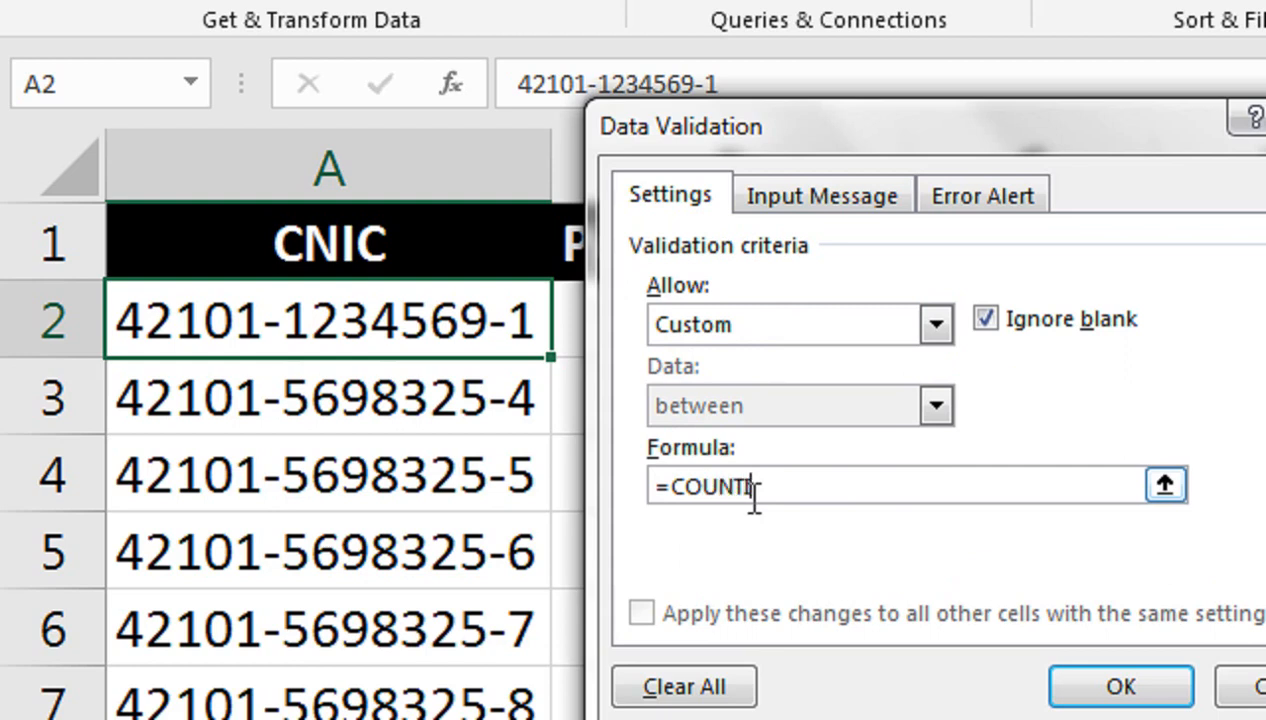
{"action": "type", "text": "("}
{"action": "left_click", "coordinate": [274, 319]}
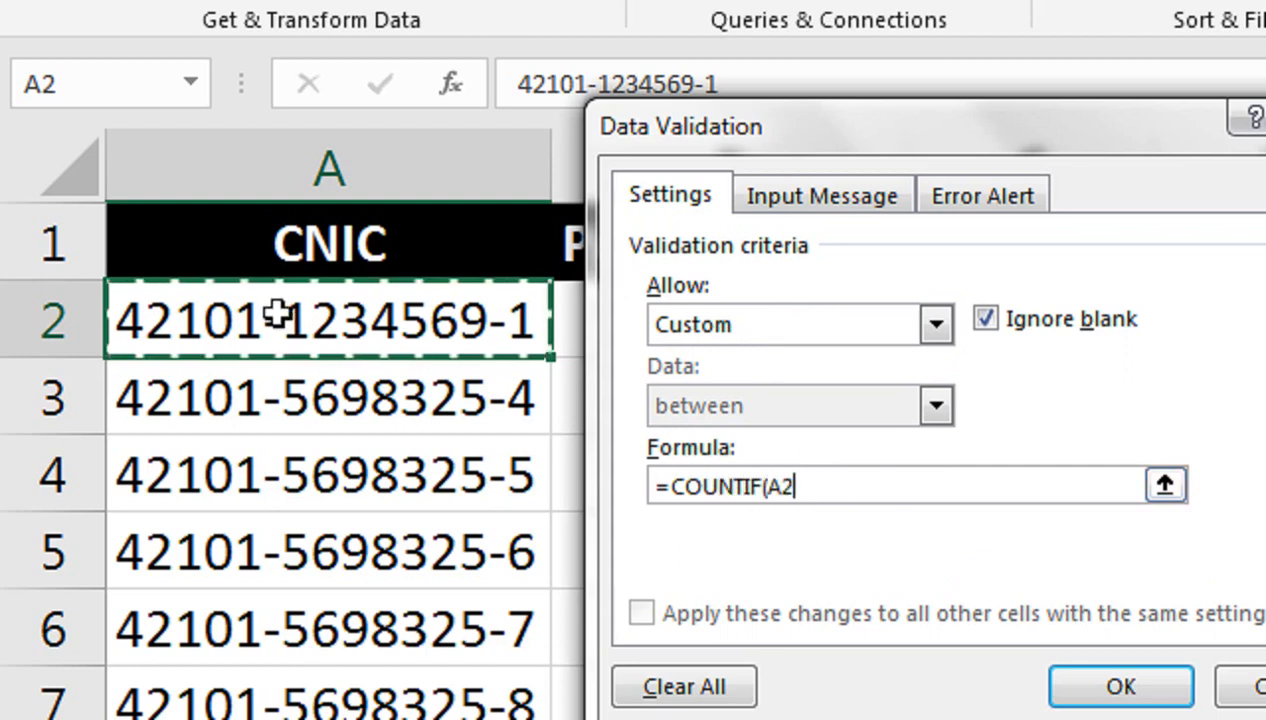
{"action": "left_click", "coordinate": [252, 176]}
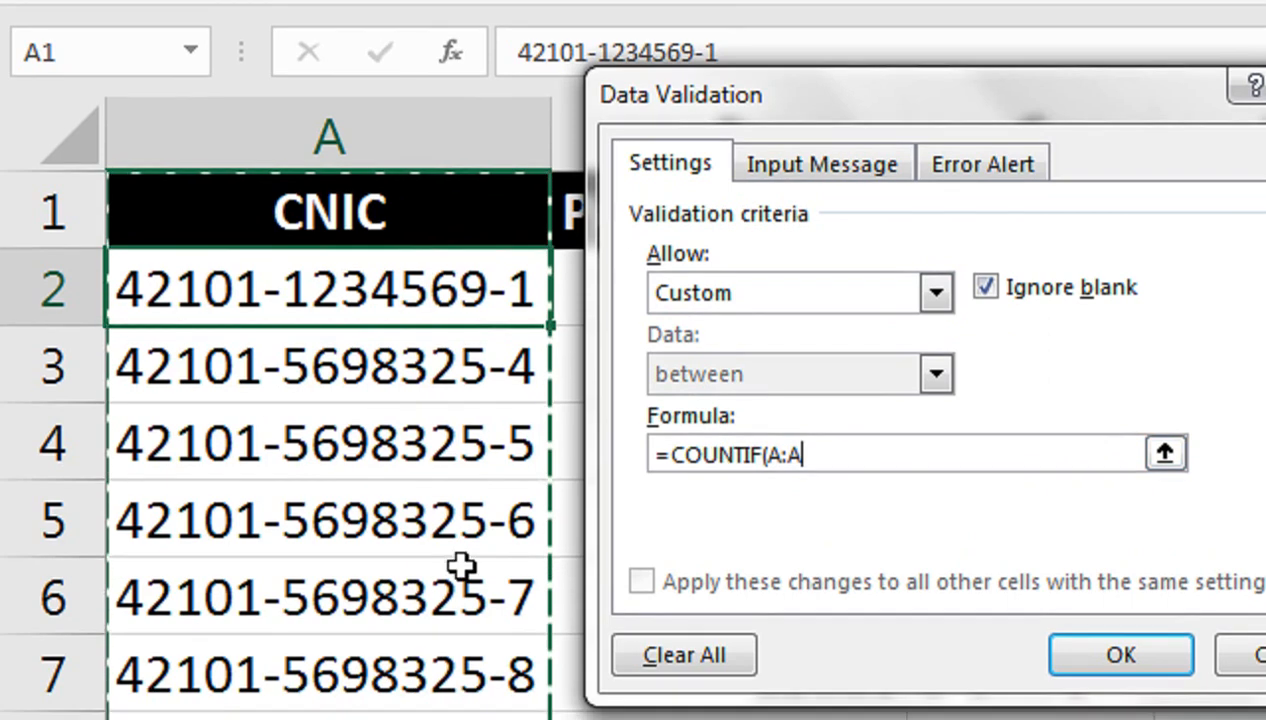
{"action": "type", "text": ","}
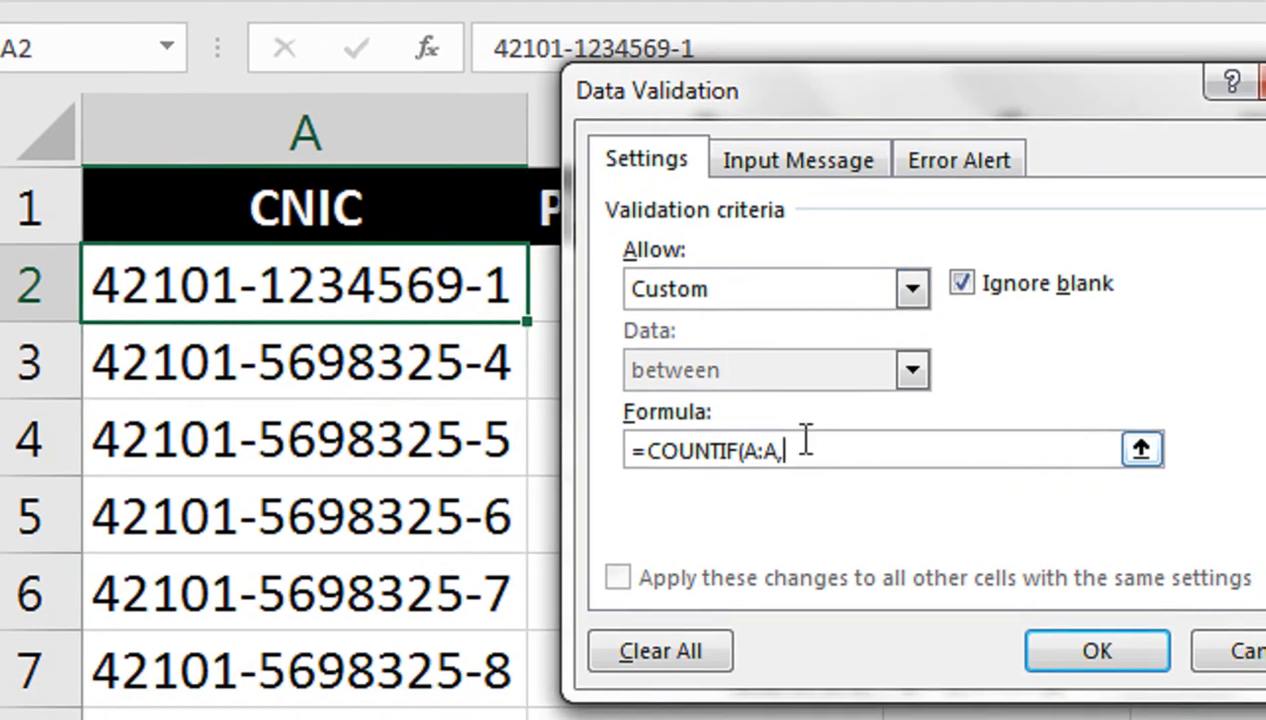
{"action": "left_click", "coordinate": [135, 226]}
{"action": "left_click", "coordinate": [180, 287]}
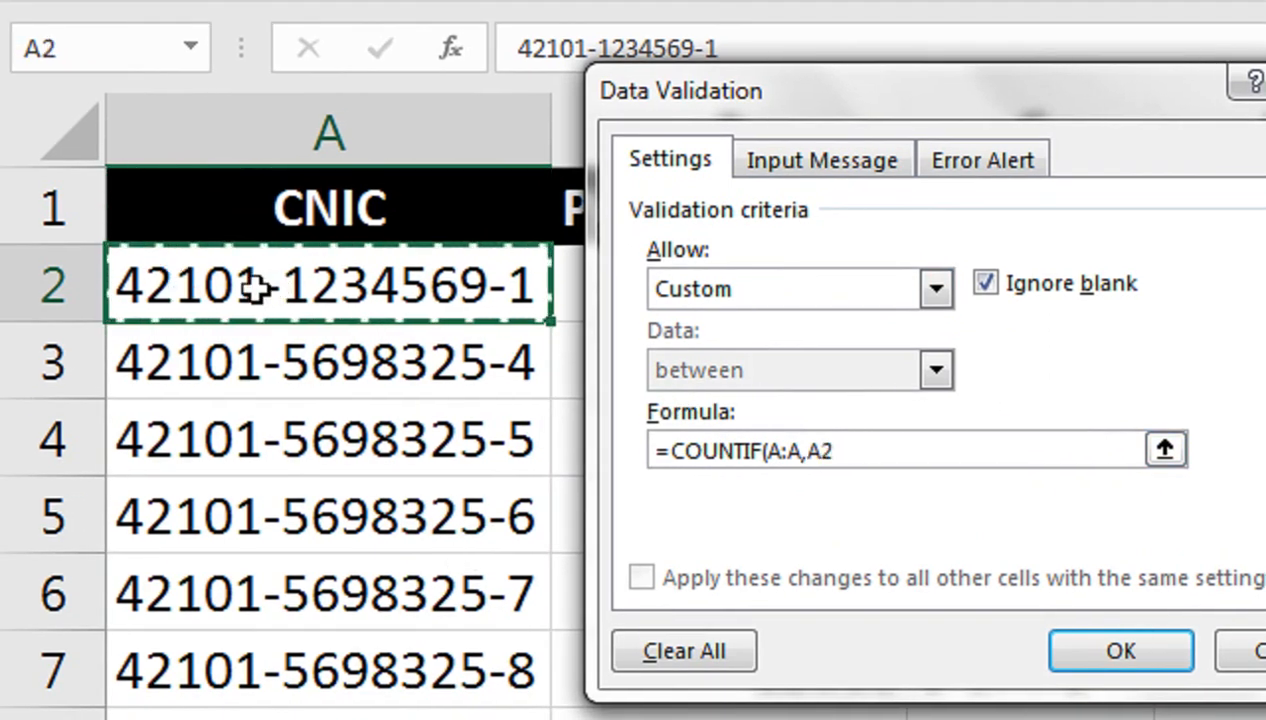
{"action": "type", "text": ")=1"}
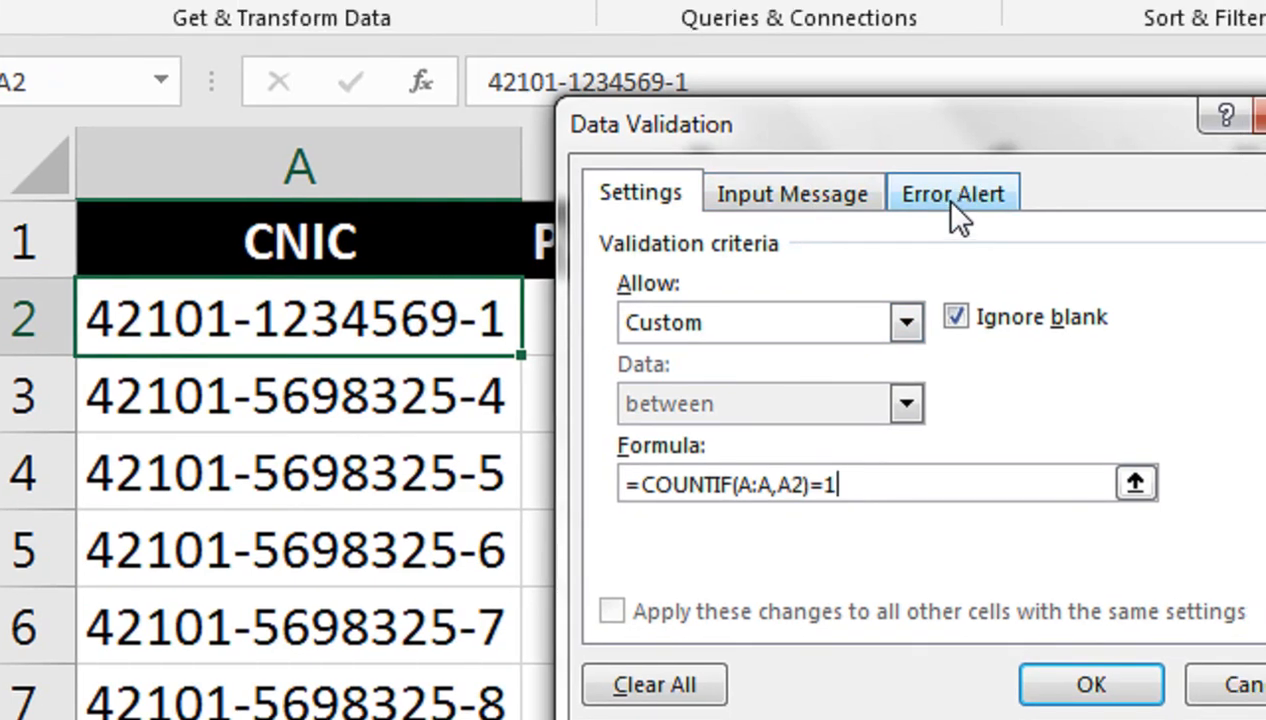
- Title the error alert DUPLICATE and apply the rule
{"action": "left_click", "coordinate": [952, 205]}
{"action": "left_click", "coordinate": [1010, 381]}
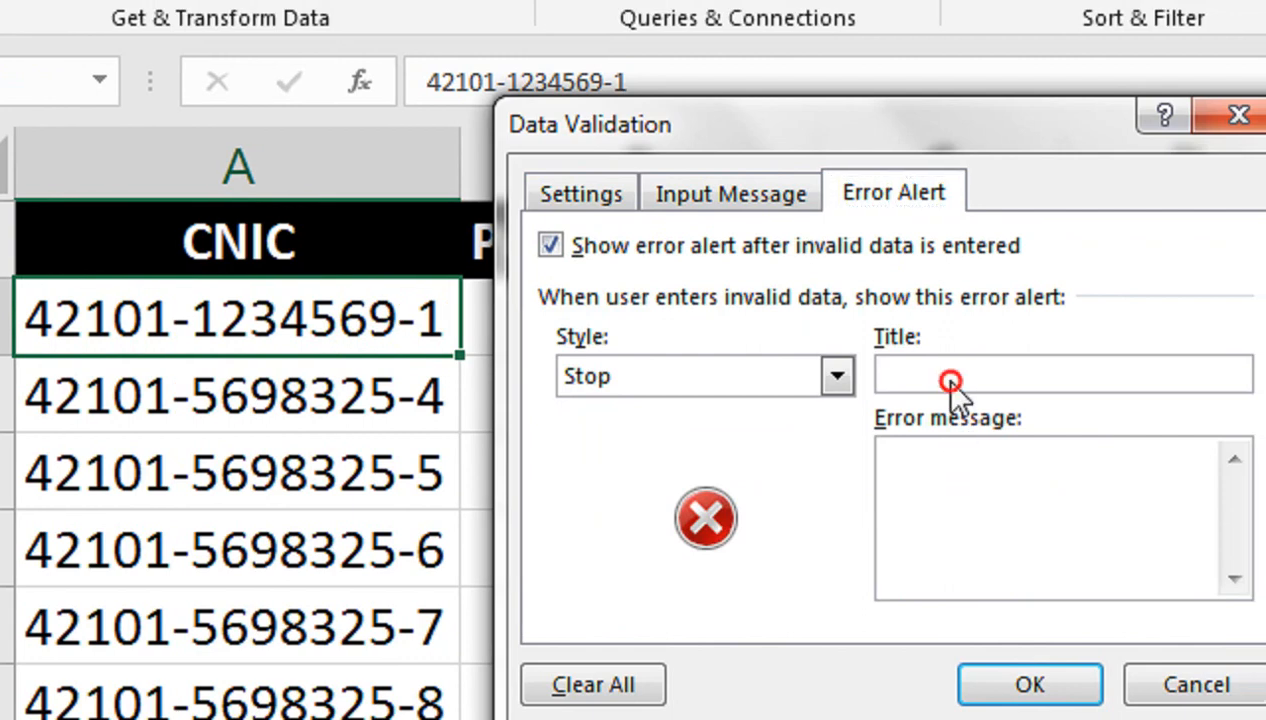
{"action": "type", "text": "DUPLICATE"}
{"action": "left_click", "coordinate": [985, 688]}
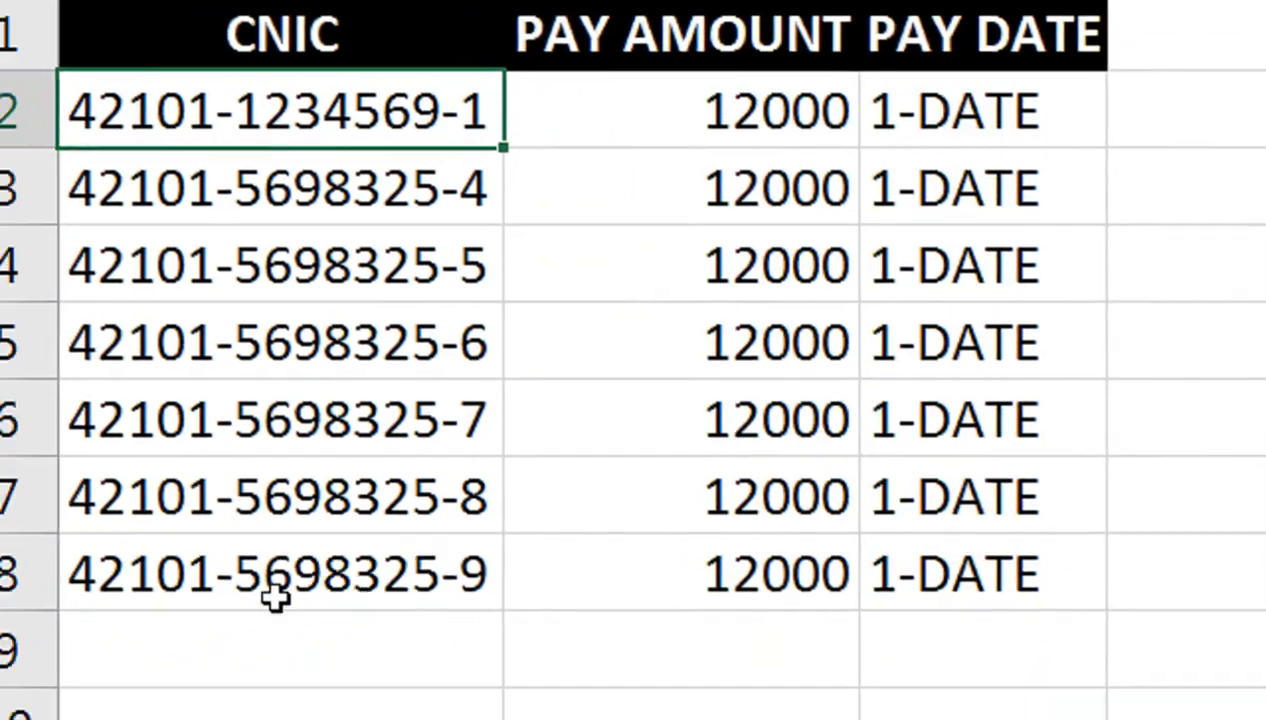
{"action": "left_click", "coordinate": [257, 642]}
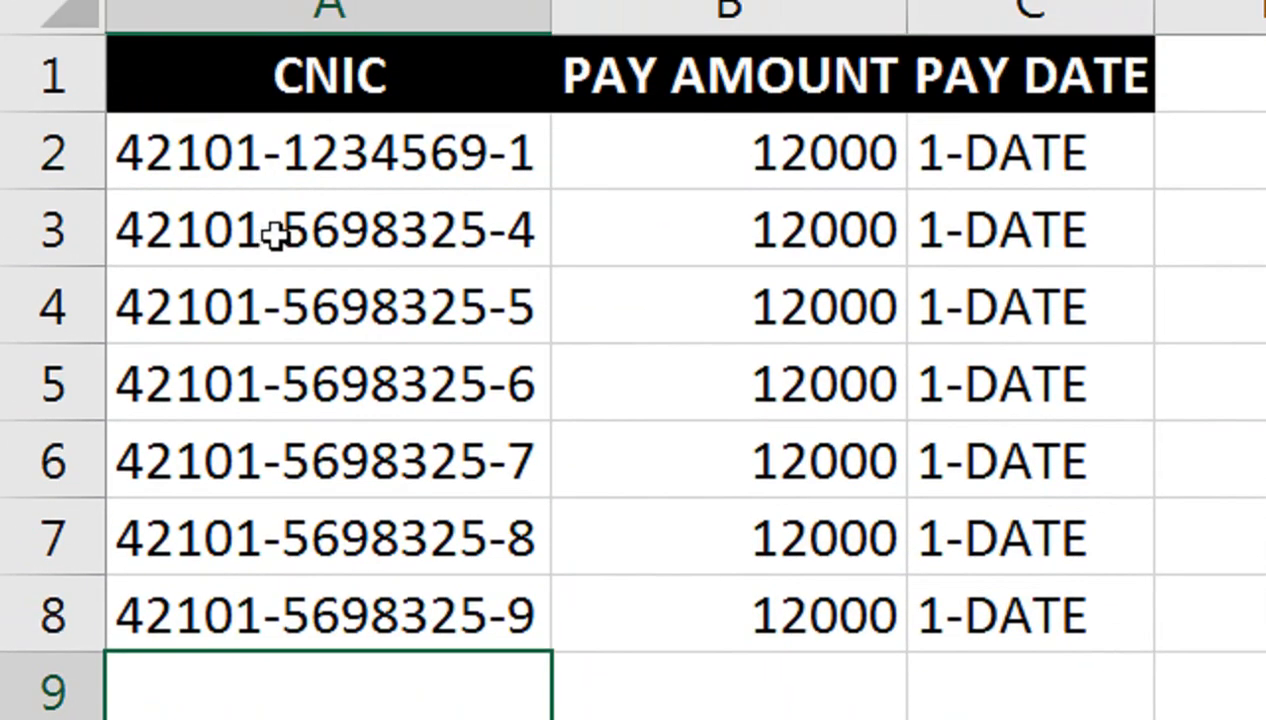
{"action": "type", "text": "420"}
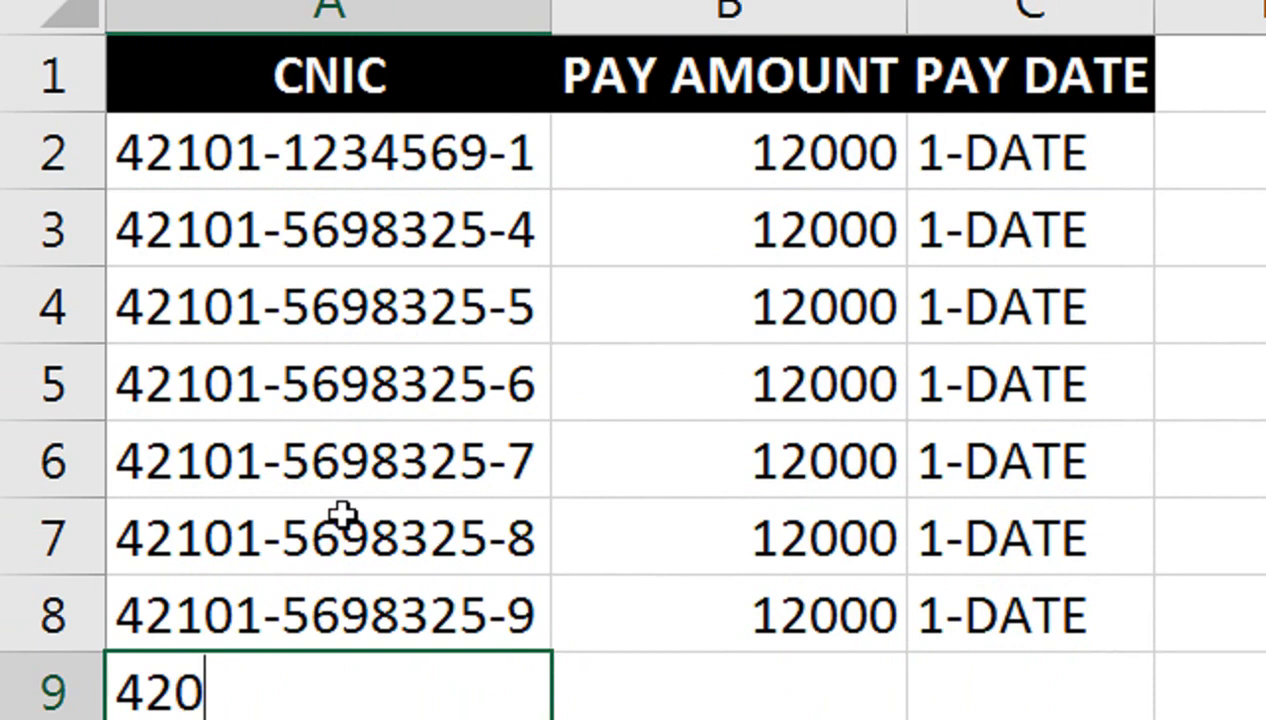
{"action": "key", "text": "BackSpace"}
{"action": "type", "text": "101-"}
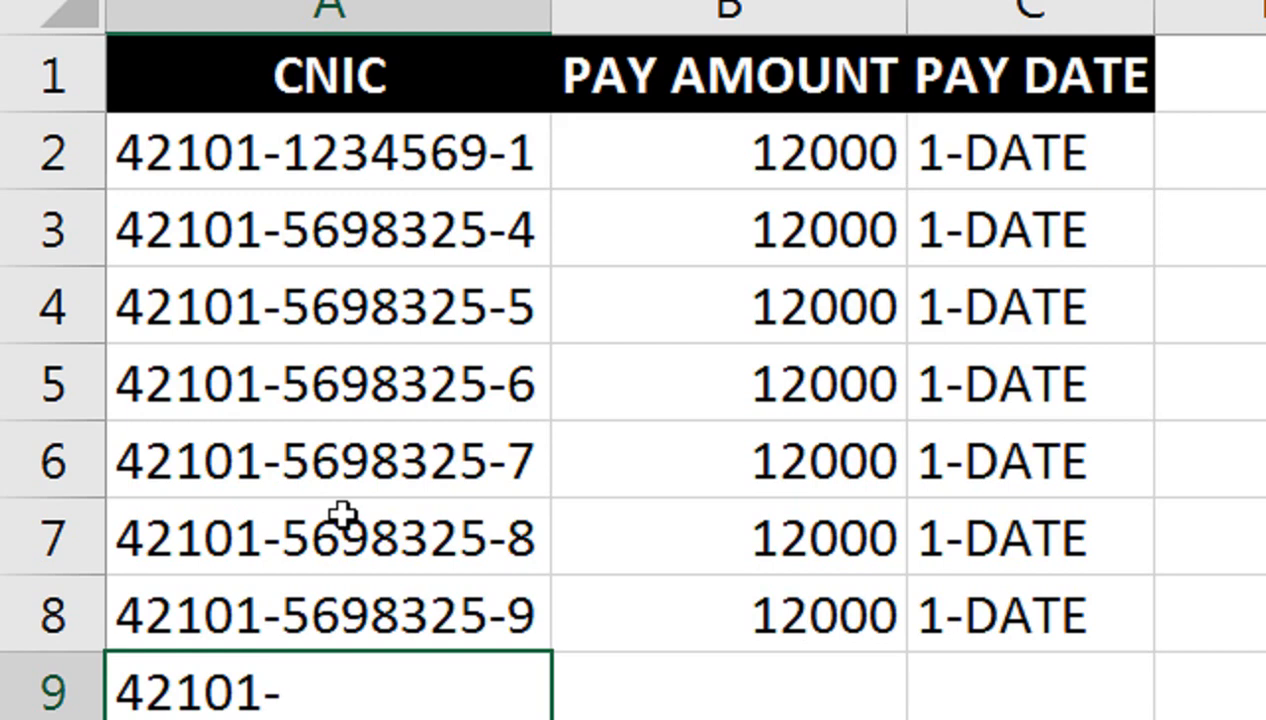
{"action": "type", "text": "123456"}
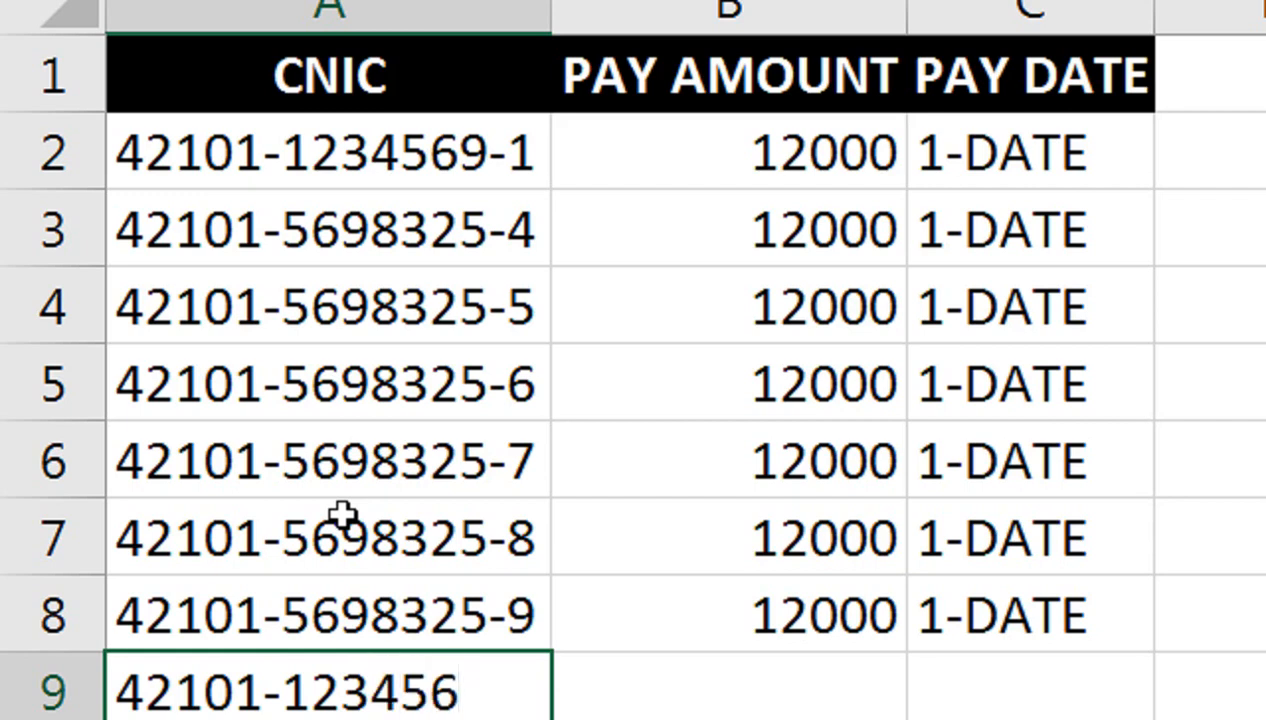
{"action": "type", "text": "9-1"}
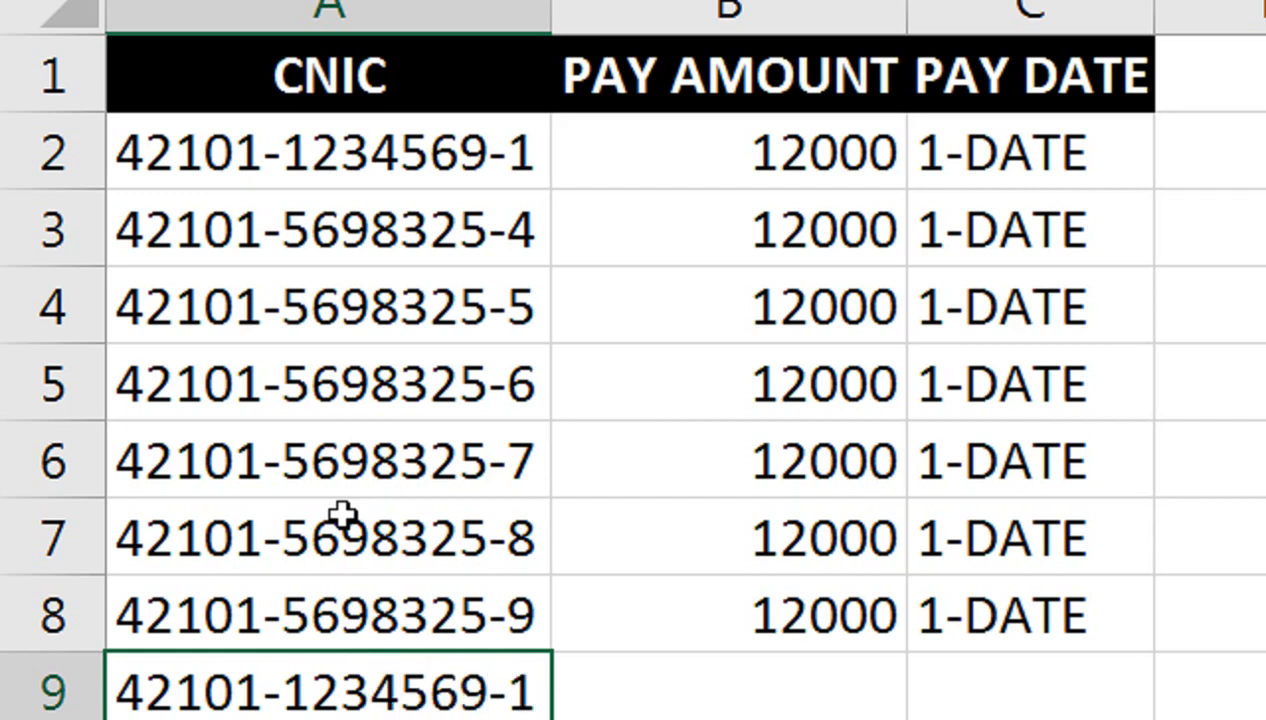
{"action": "key", "text": "Return"}
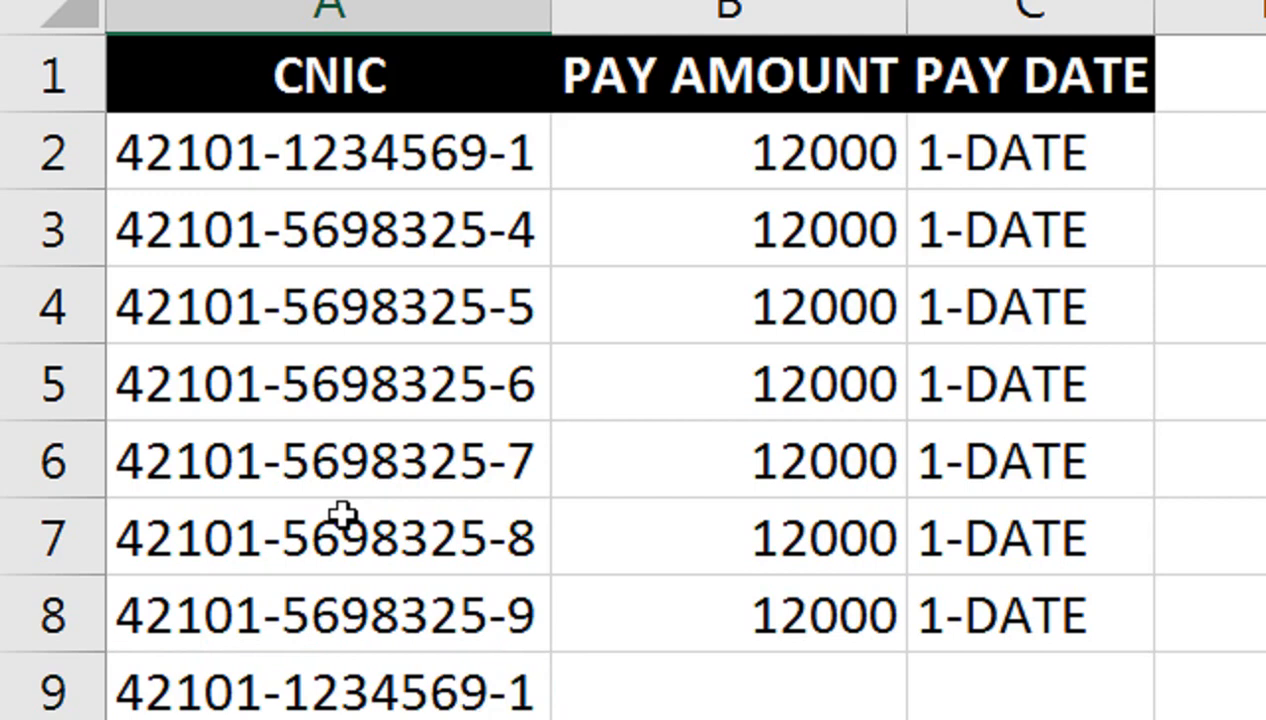
{"action": "key", "text": "ctrl+z"}
{"action": "left_click", "coordinate": [335, 236]}
- Check the validation settings of another CNIC cell and of A2 without changes
{"action": "left_click", "coordinate": [356, 364]}
{"action": "left_click", "coordinate": [963, 178]}
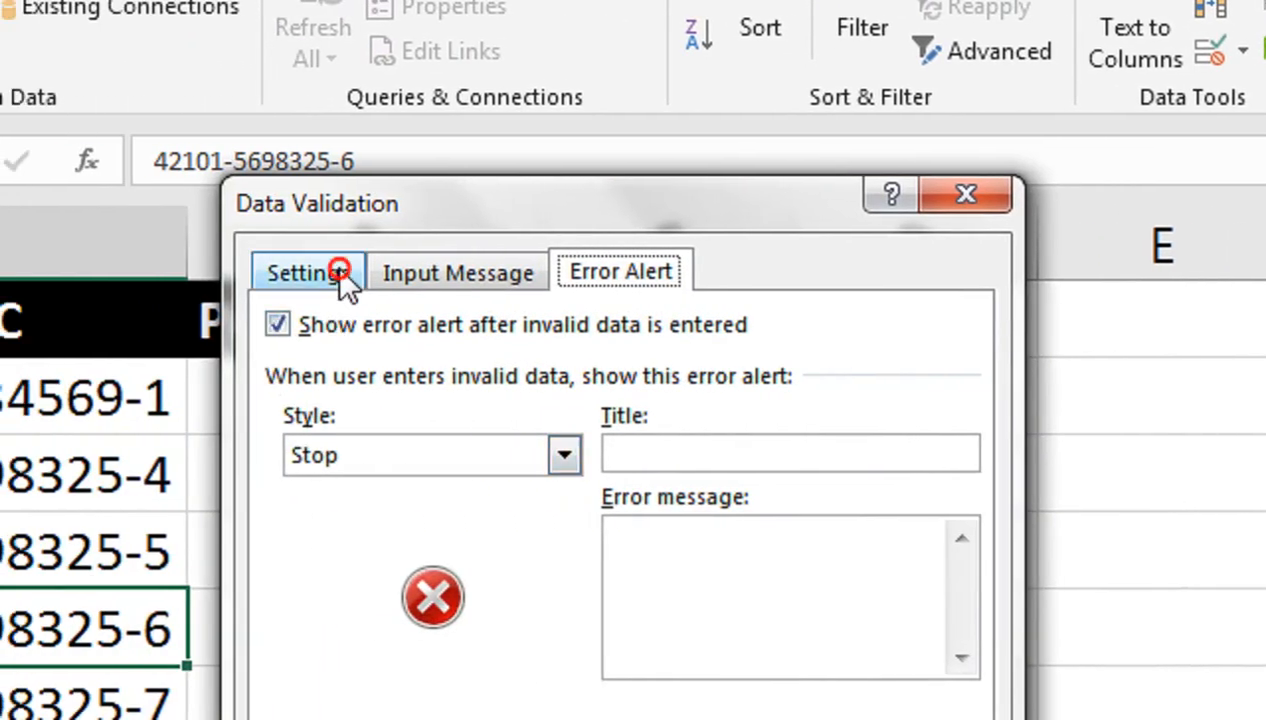
{"action": "left_click", "coordinate": [310, 272]}
{"action": "left_click", "coordinate": [966, 194]}
{"action": "left_click", "coordinate": [90, 398]}
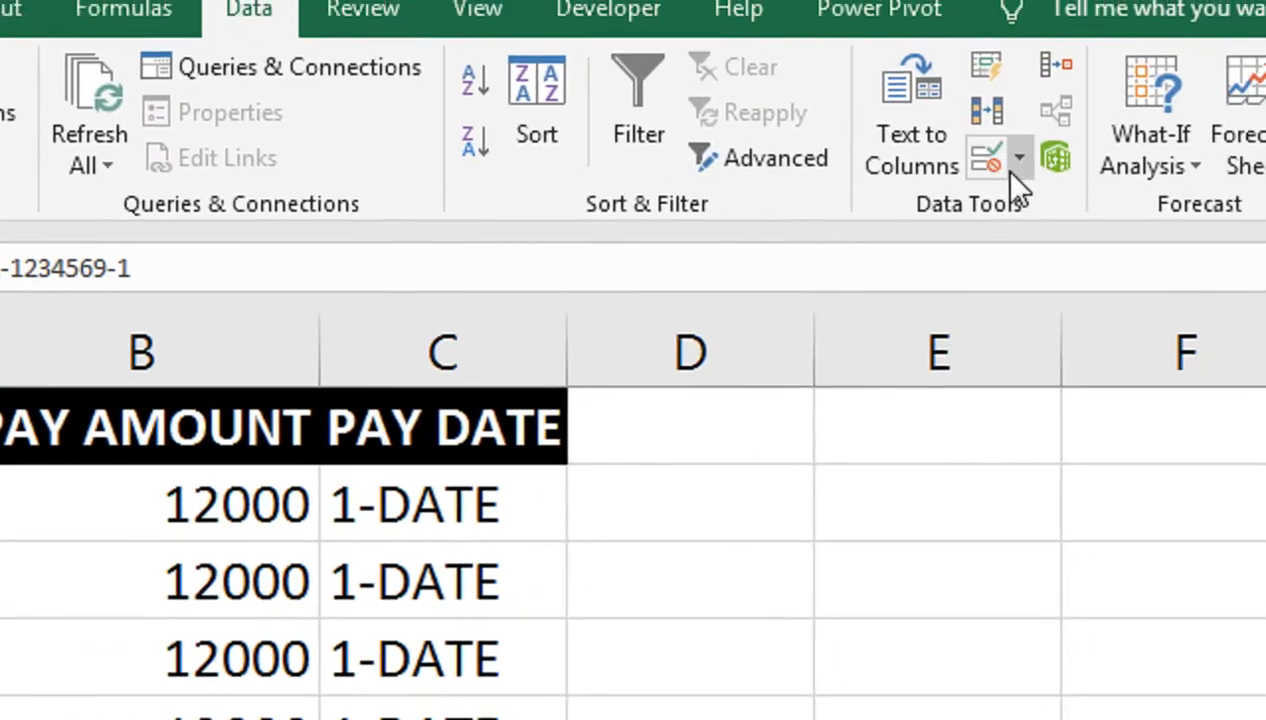
{"action": "left_click", "coordinate": [1009, 170]}
{"action": "left_click", "coordinate": [964, 224]}
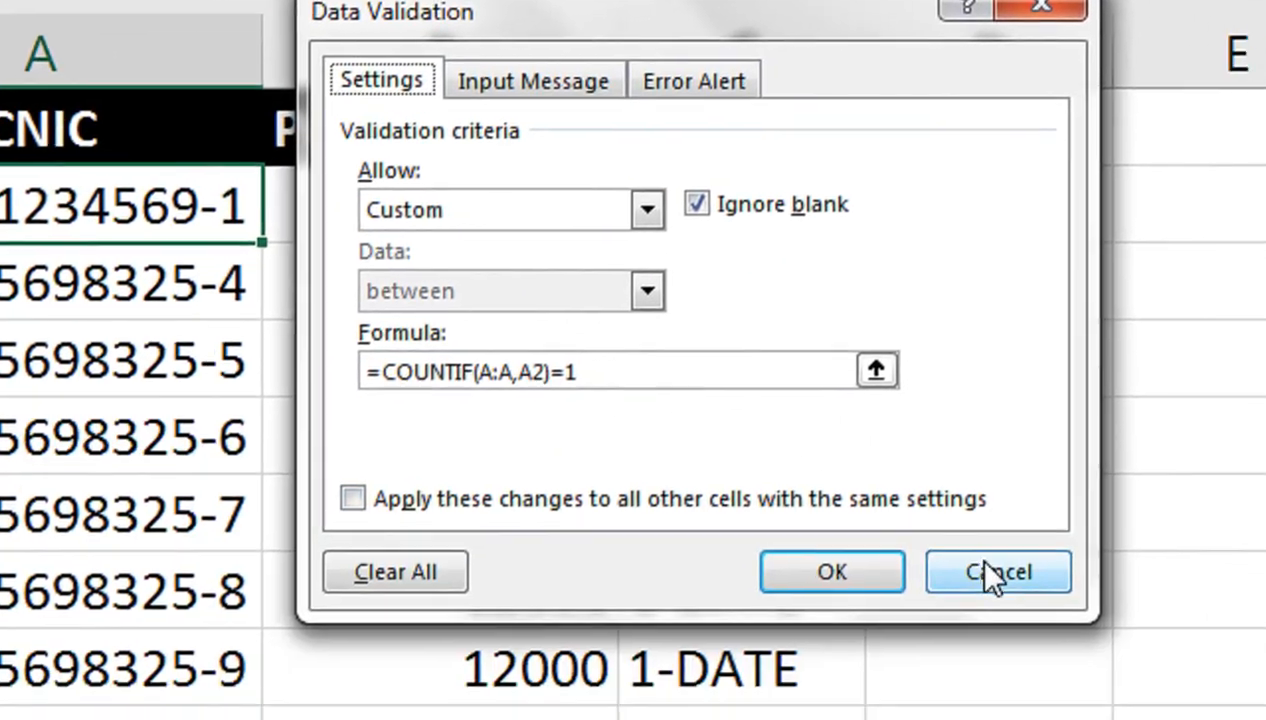
{"action": "left_click", "coordinate": [985, 573]}
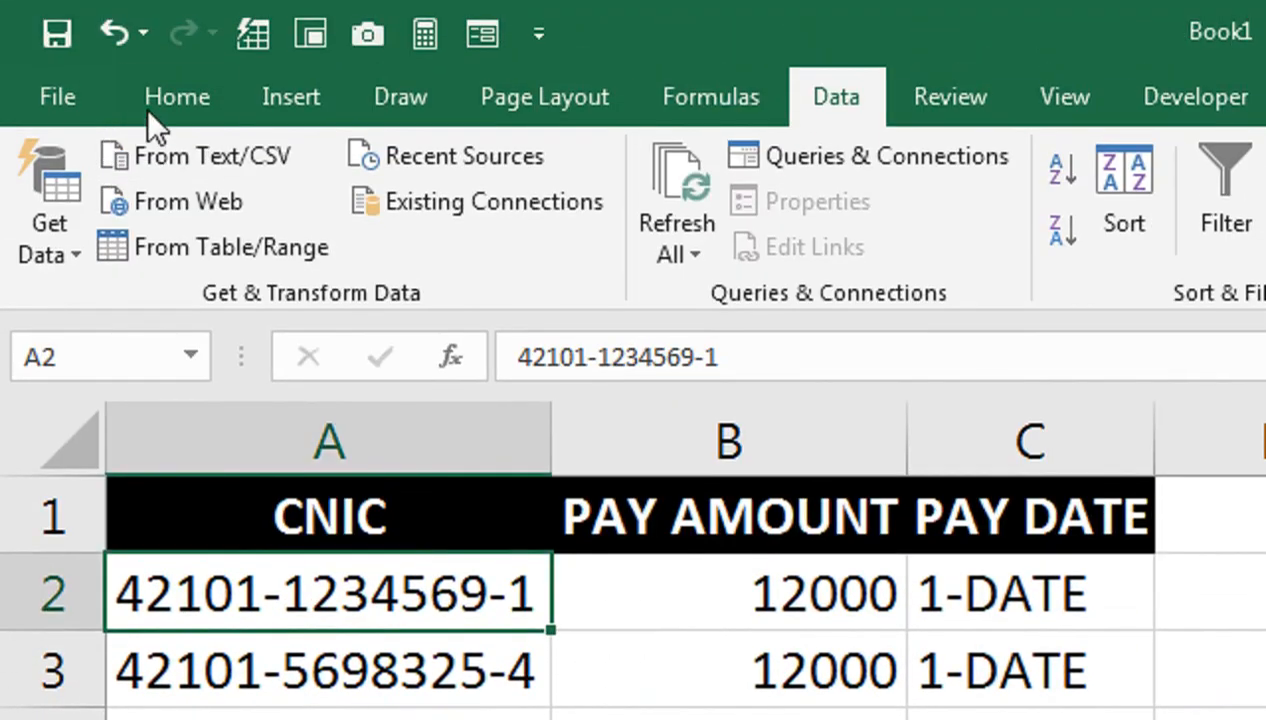
- Copy A2 and paste only its validation rule into A3:A44
{"action": "left_click", "coordinate": [150, 105]}
{"action": "left_click", "coordinate": [145, 200]}
{"action": "left_click", "coordinate": [159, 250]}
{"action": "left_click_drag", "start_coordinate": [282, 680], "coordinate": [278, 719]}
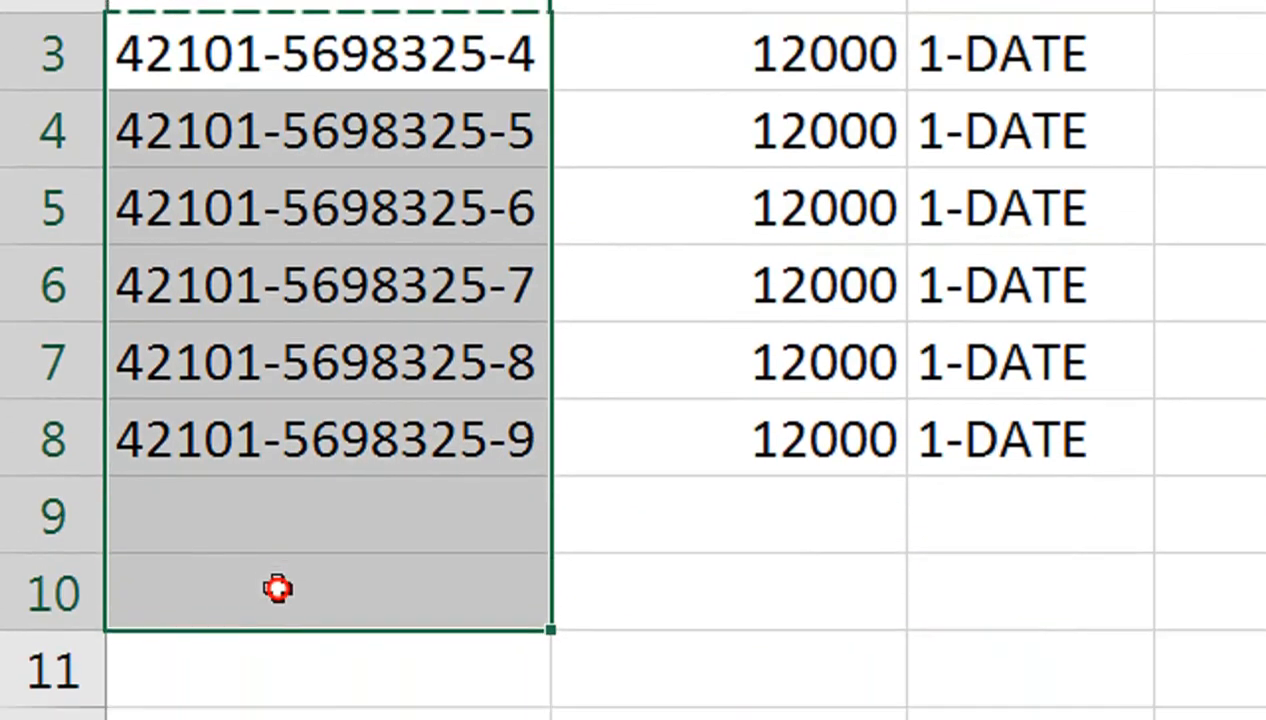
{"action": "left_click_drag", "start_coordinate": [278, 589], "coordinate": [320, 706]}
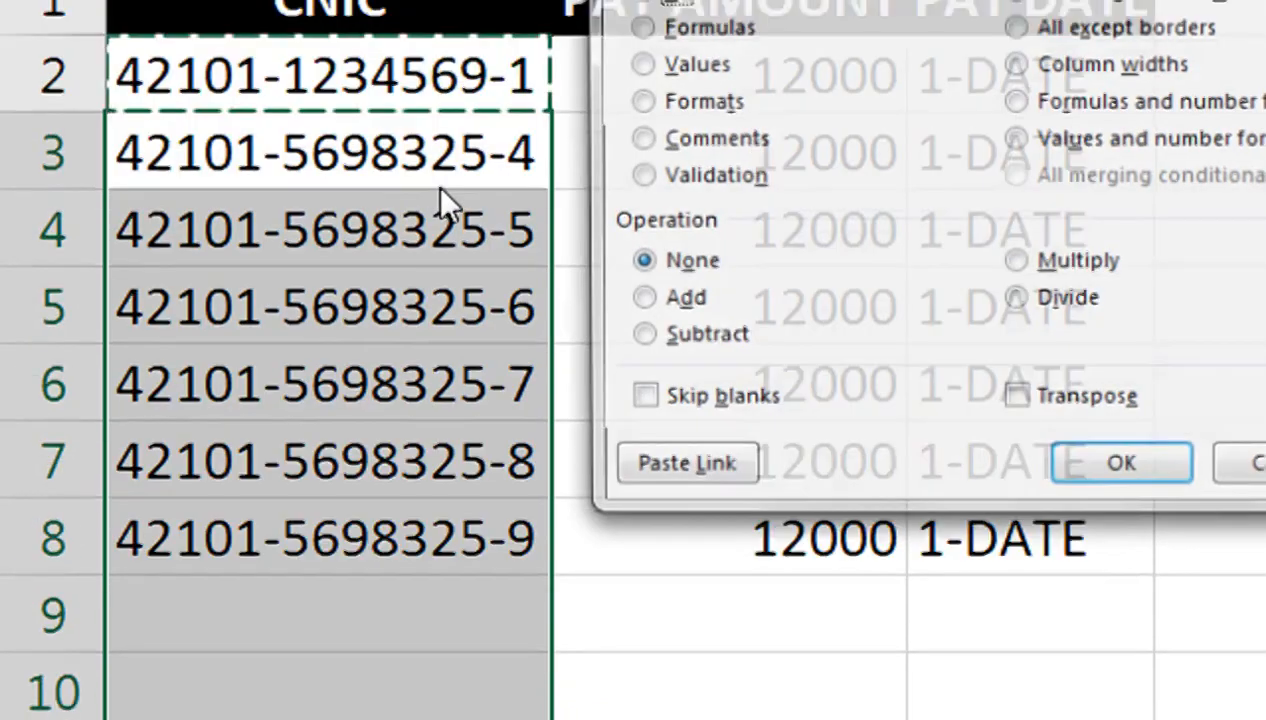
{"action": "left_click", "coordinate": [705, 175]}
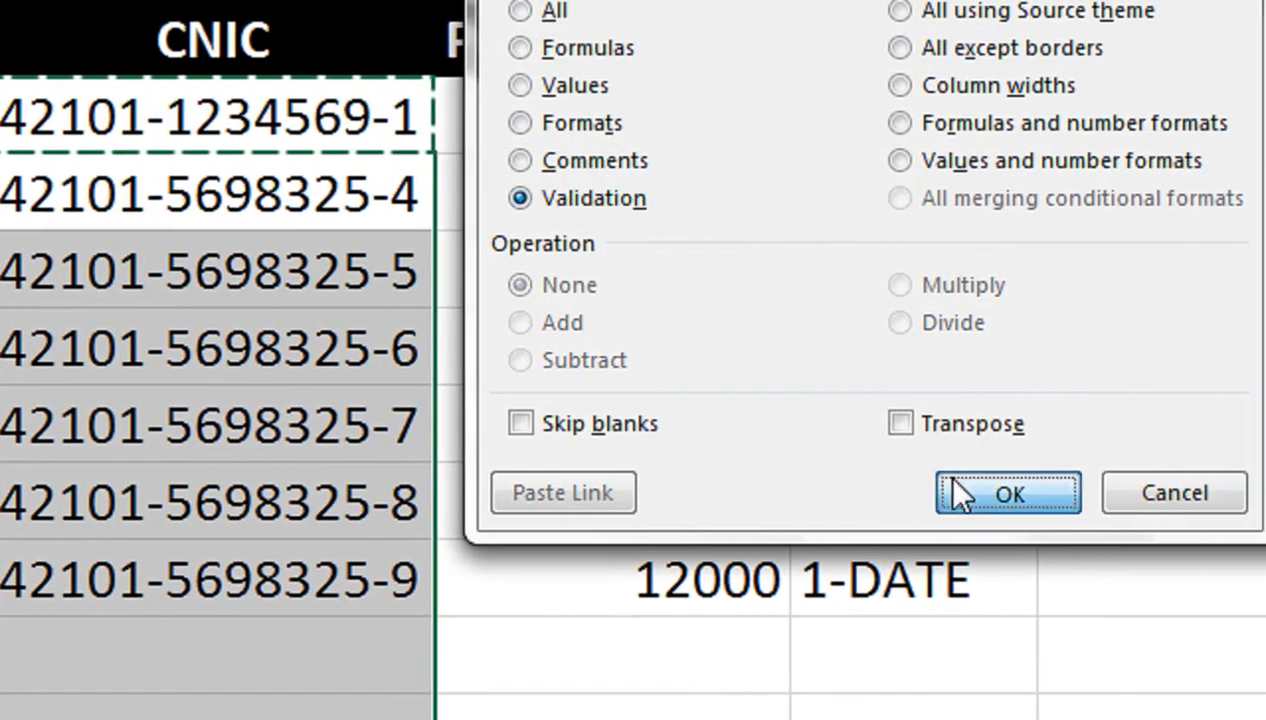
{"action": "left_click", "coordinate": [958, 492]}
- Enter a duplicate CNIC in A9, cancel the DUPLICATE alert, then enter a unique CNIC instead
{"action": "type", "text": "1"}
{"action": "key", "text": "BackSpace"}
{"action": "type", "text": "42"}
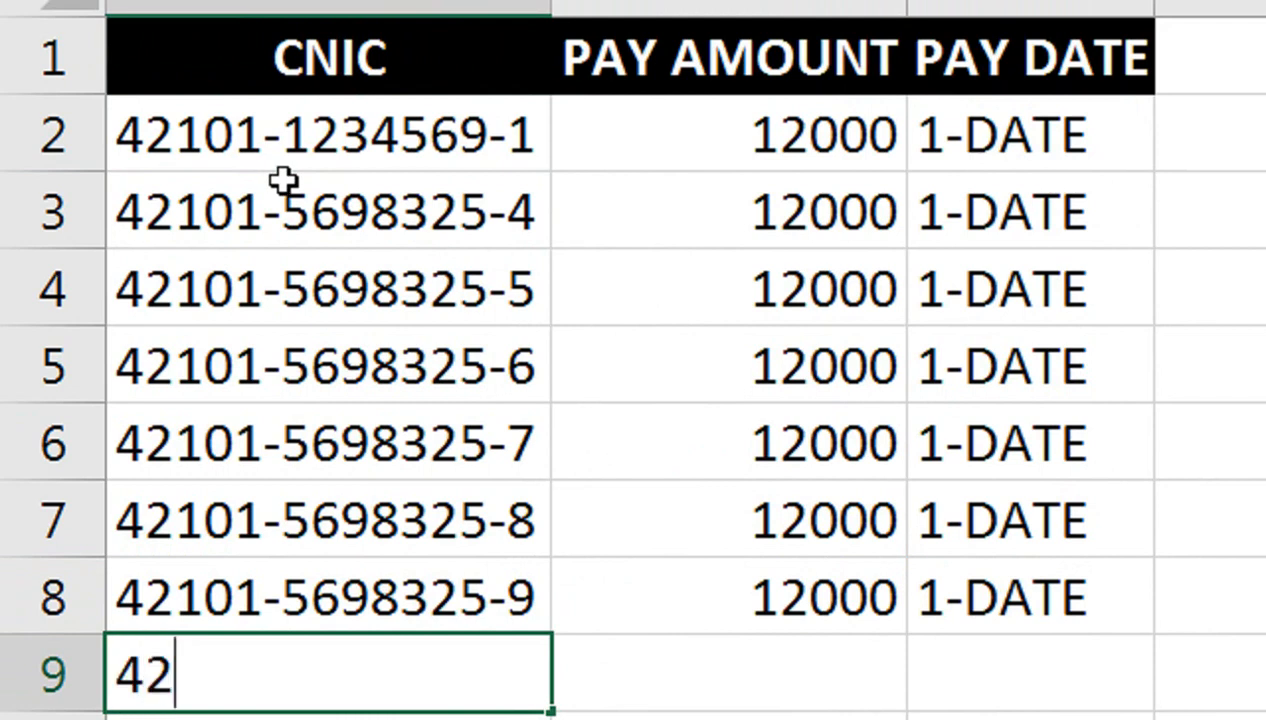
{"action": "type", "text": "101-12"}
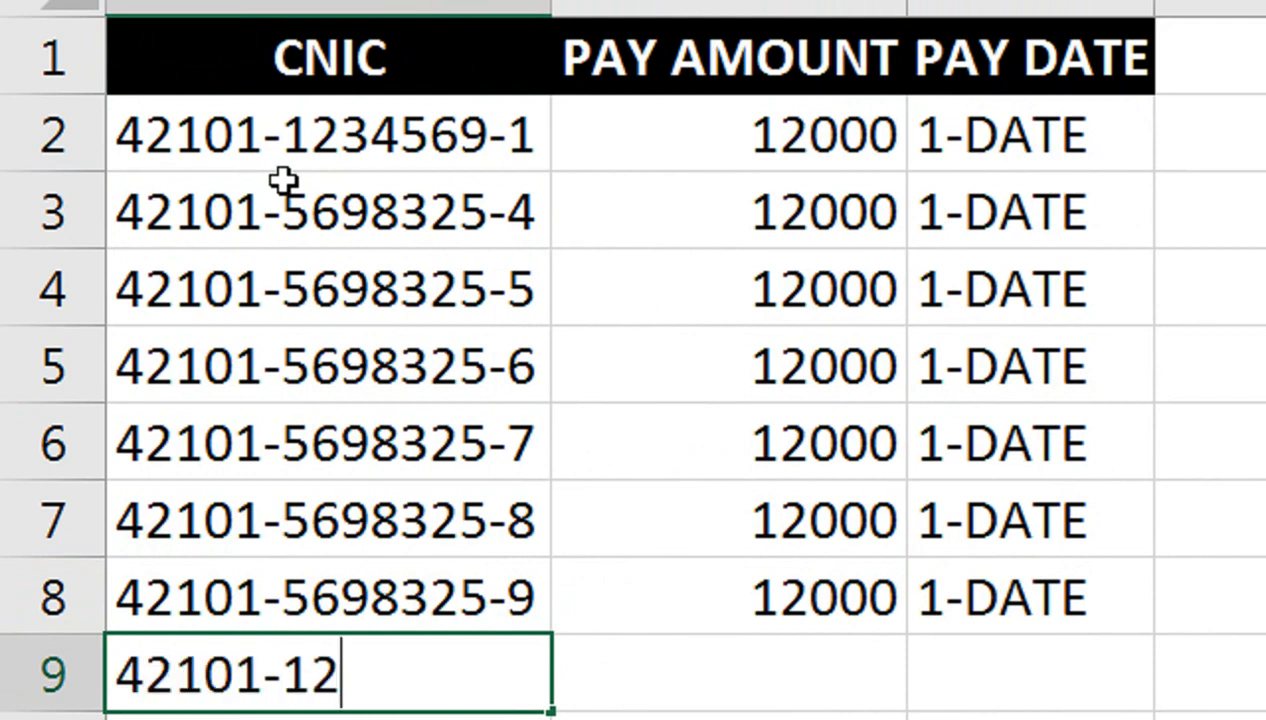
{"action": "type", "text": "34569"}
{"action": "type", "text": "-1"}
{"action": "key", "text": "Return"}
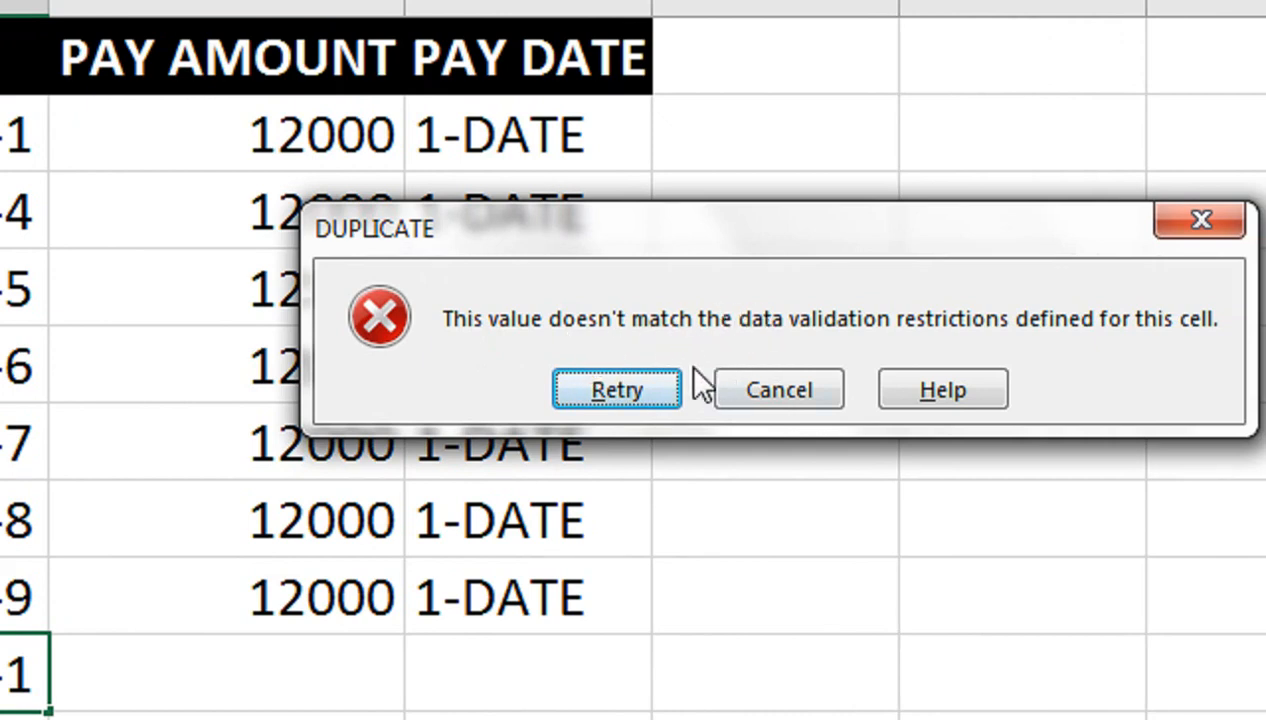
{"action": "left_click", "coordinate": [786, 395]}
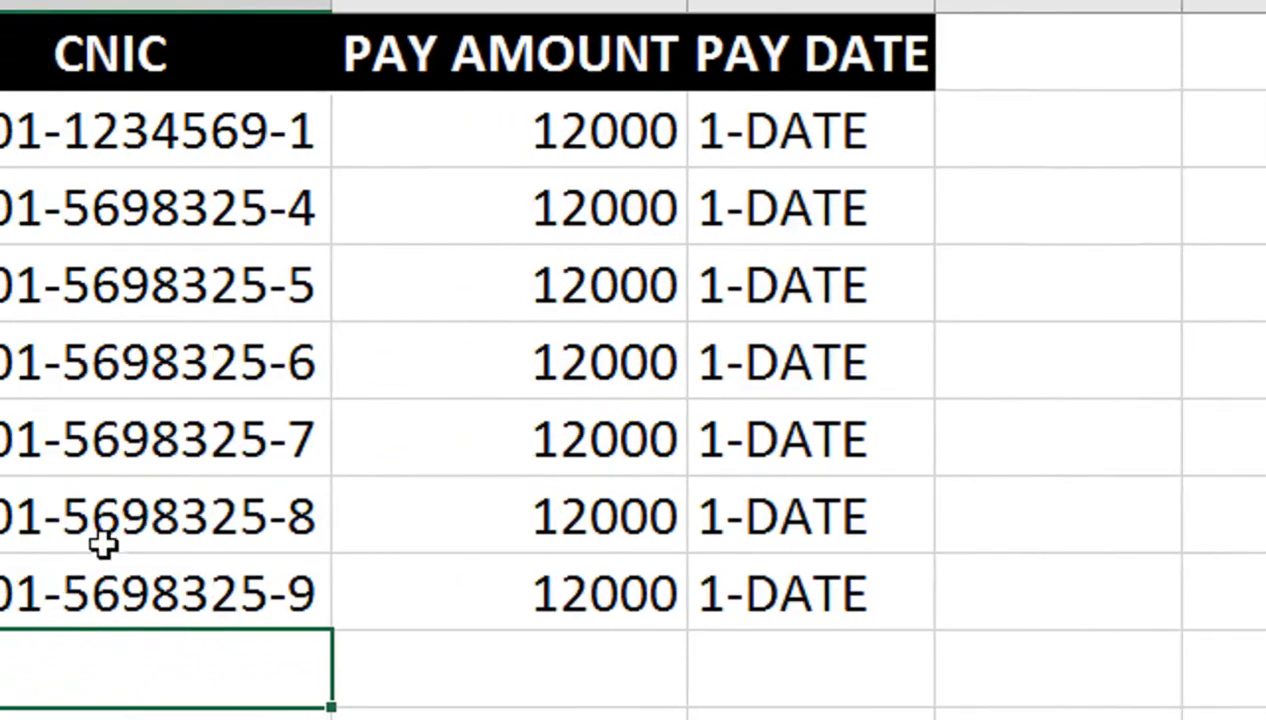
{"action": "type", "text": "420"}
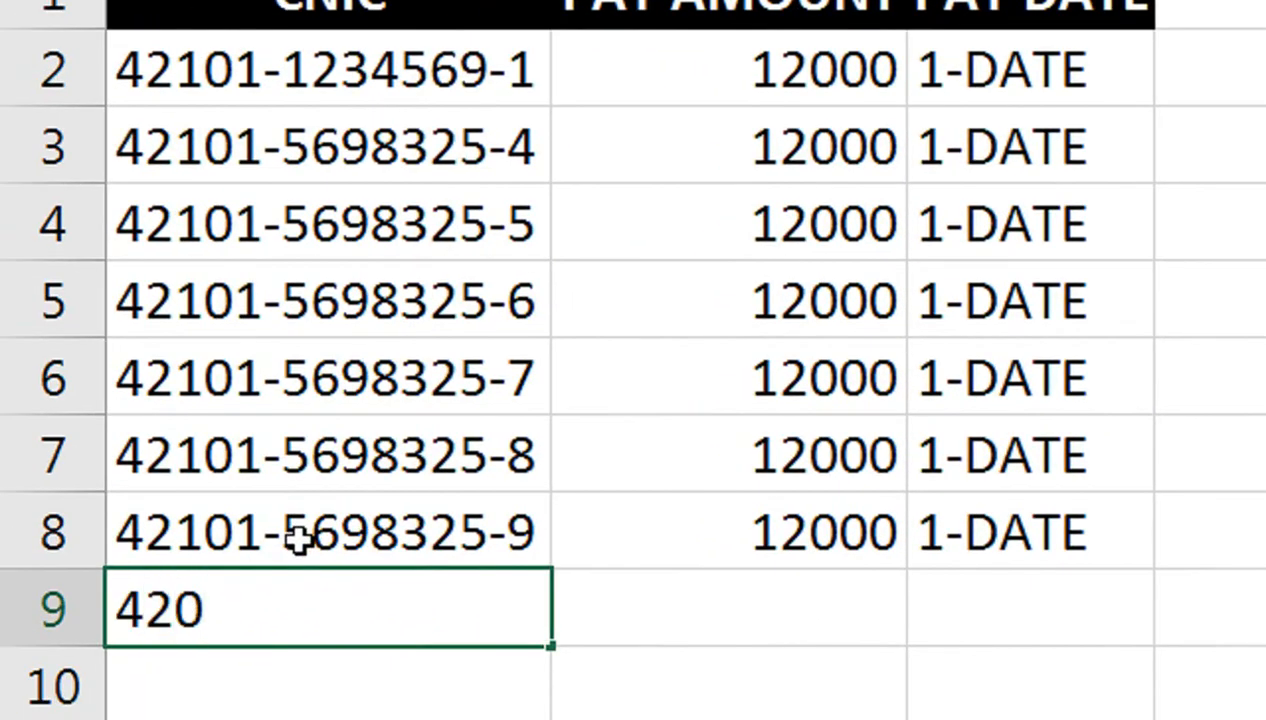
{"action": "type", "text": "12"}
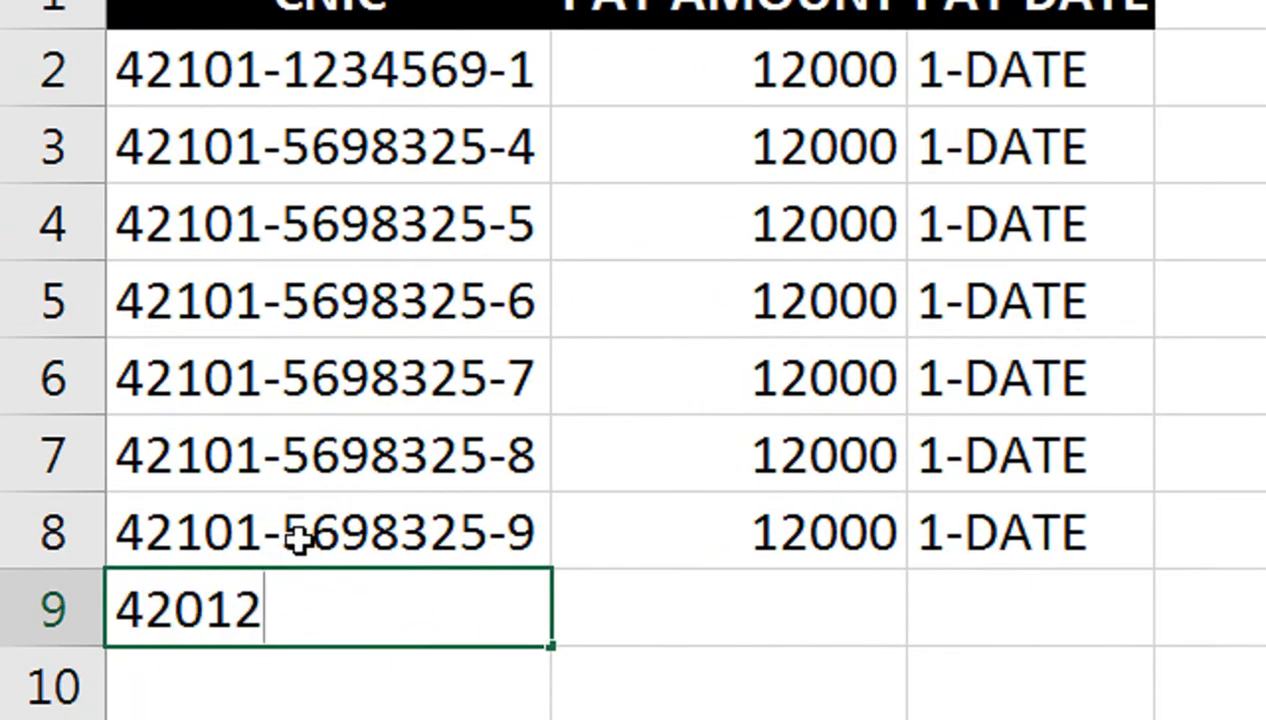
{"action": "type", "text": "-1236594"}
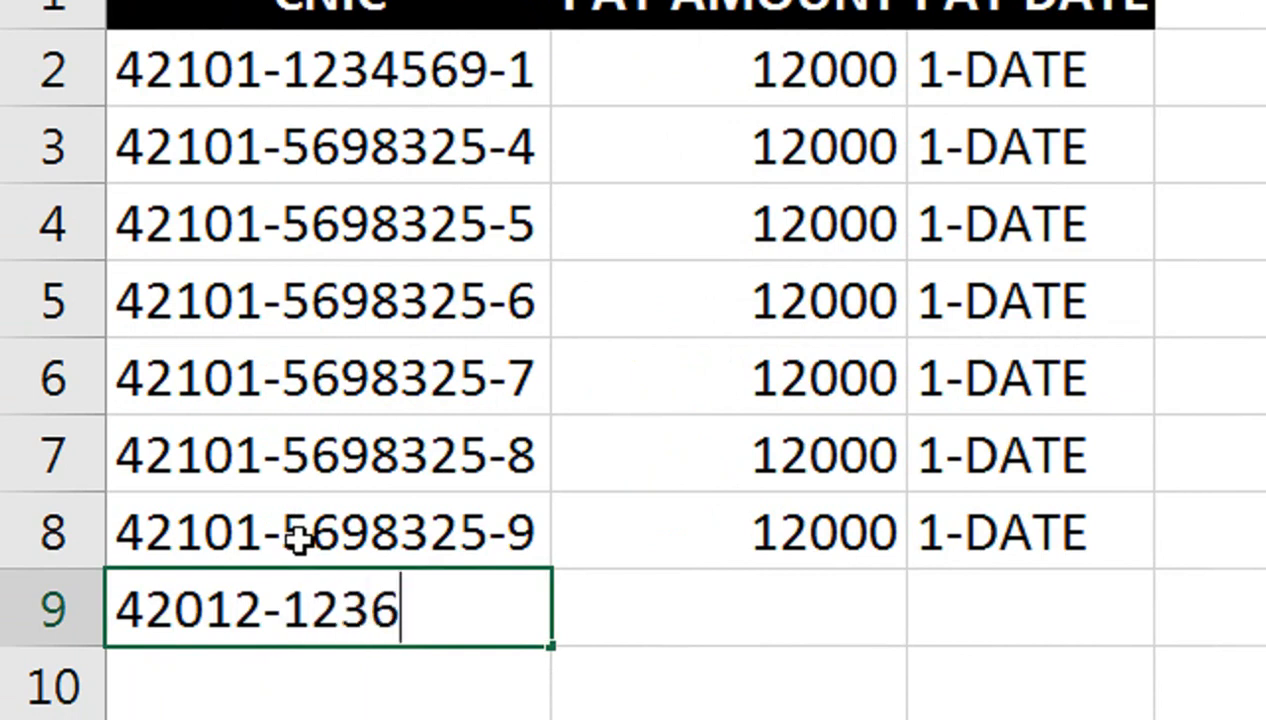
{"action": "type", "text": "-8"}
{"action": "key", "text": "Return"}
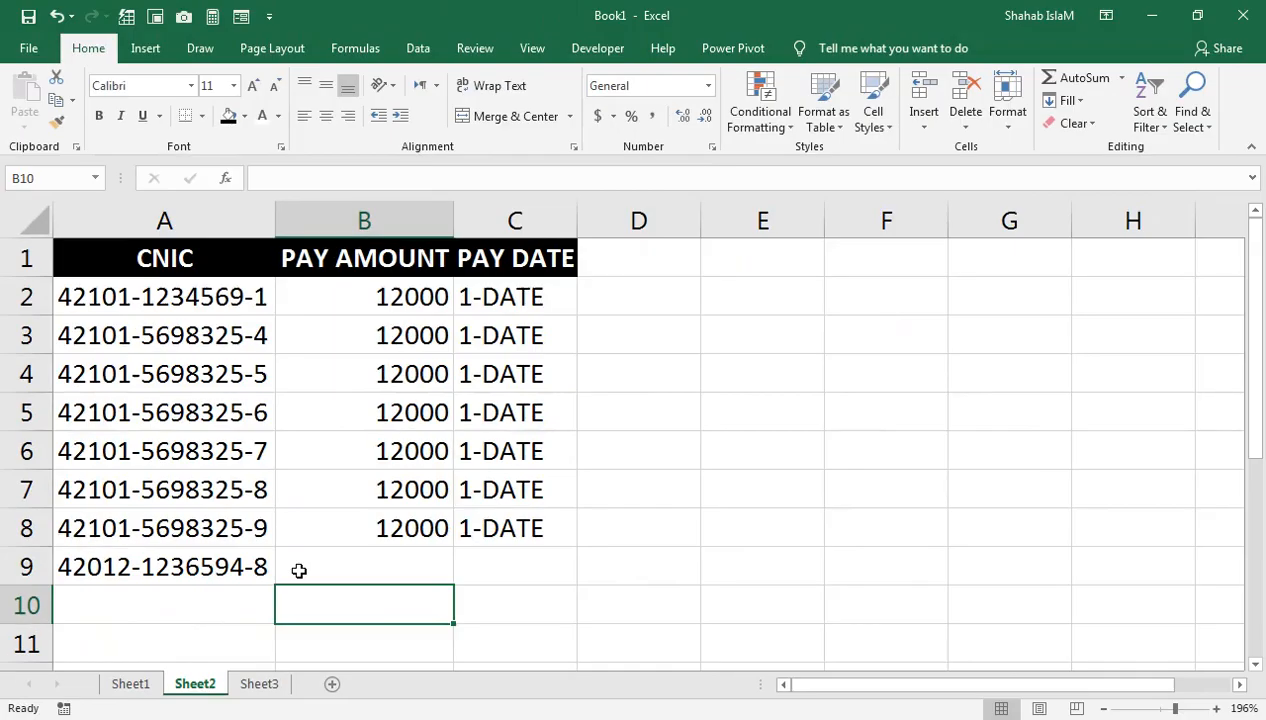